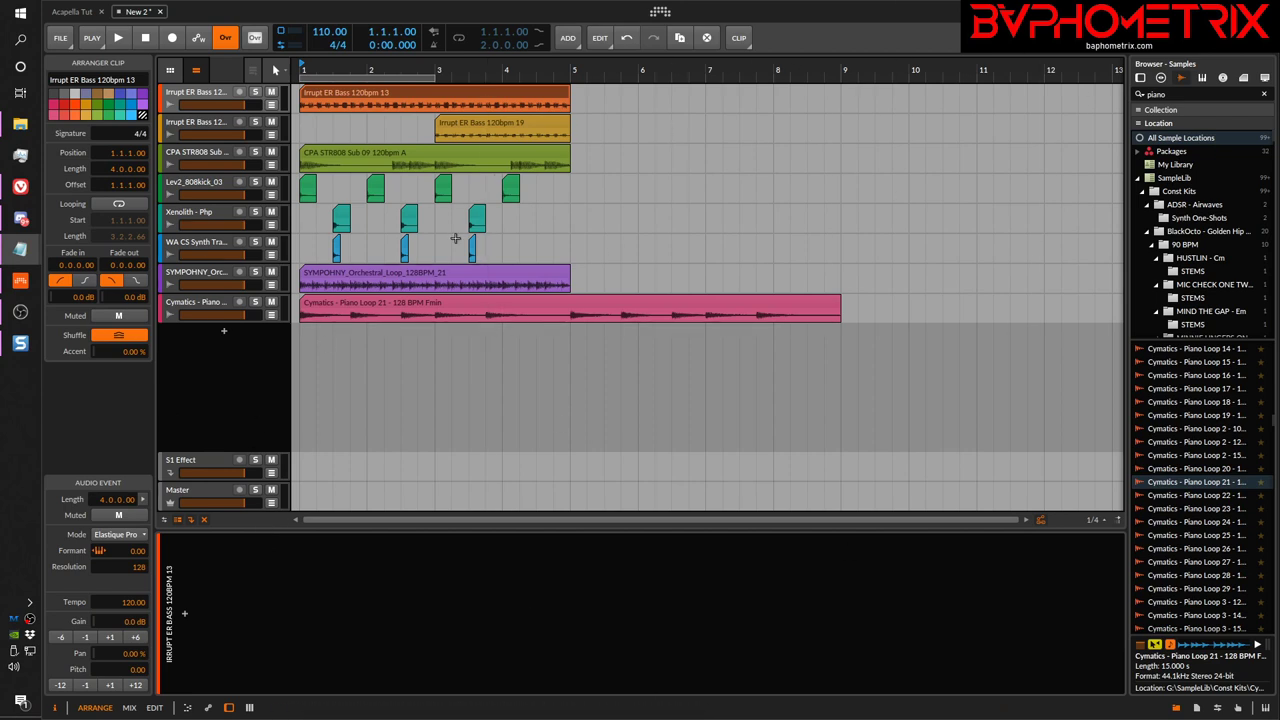
Move the Cymatics piano track above the SYMPOHNY orchestral track in the arranger
drag(185, 305, 224, 246)
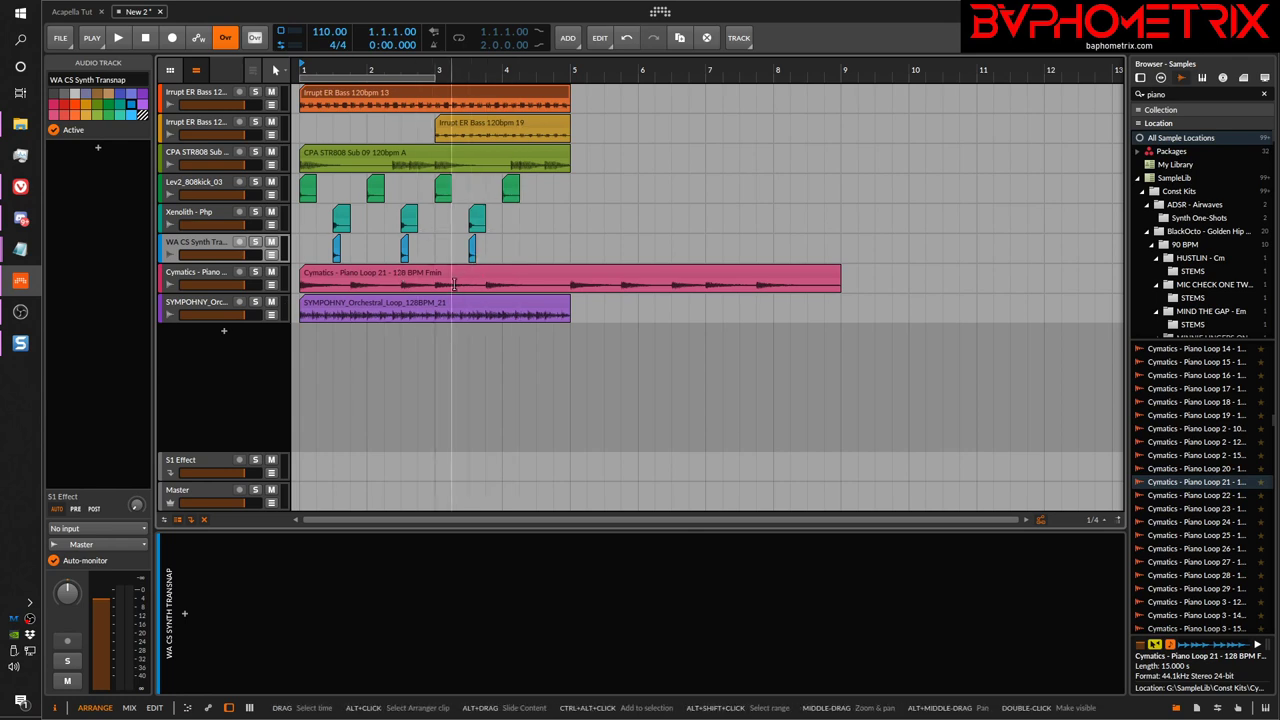
Open the Irrupt ER Bass 120bpm 13 clip in the detail editor
click(424, 97)
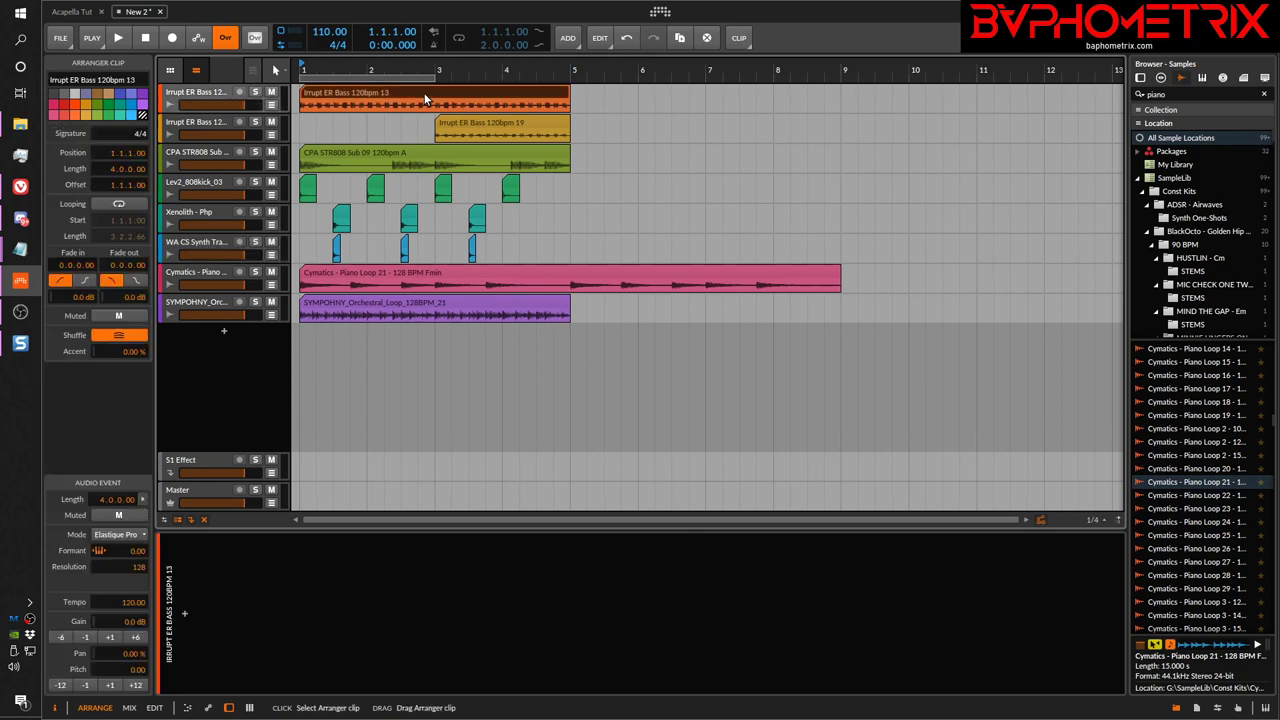
double_click(424, 97)
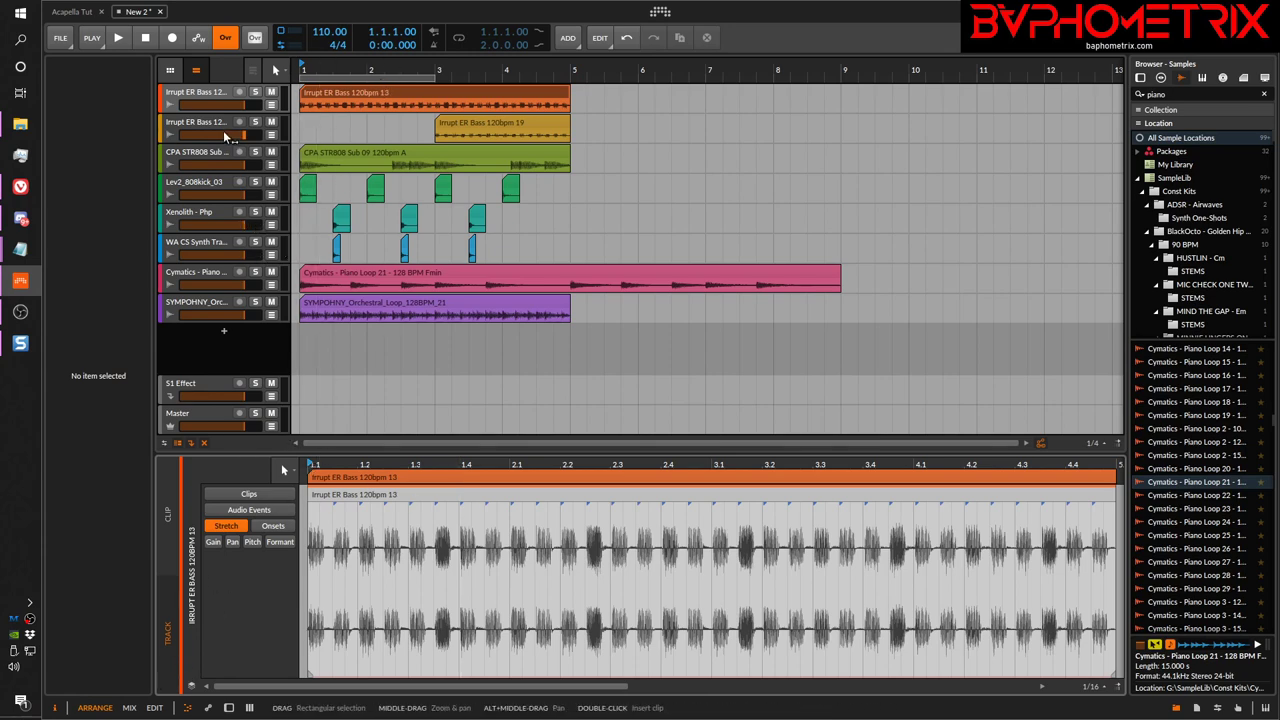
mouse_move(229, 111)
mouse_down()
mouse_move(222, 225)
mouse_move(222, 108)
mouse_up()
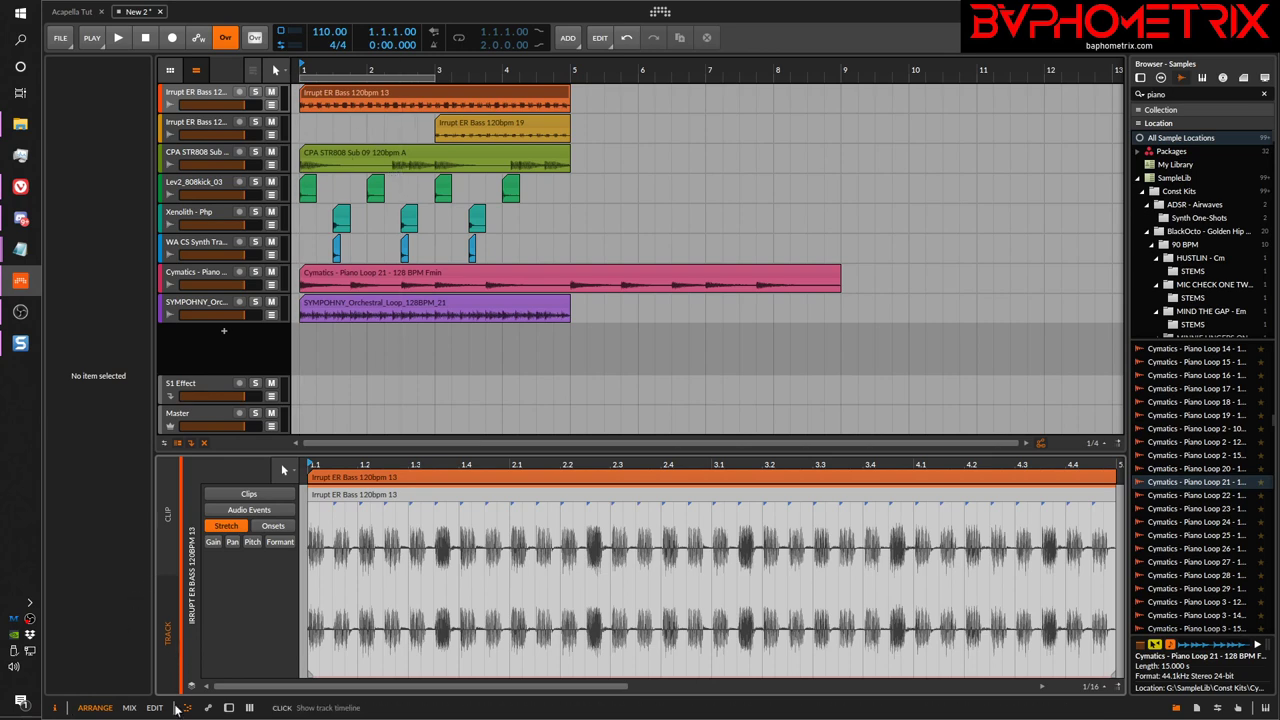
Compare the detail editor's clip and track views for the first bass, ending in track view
click(167, 526)
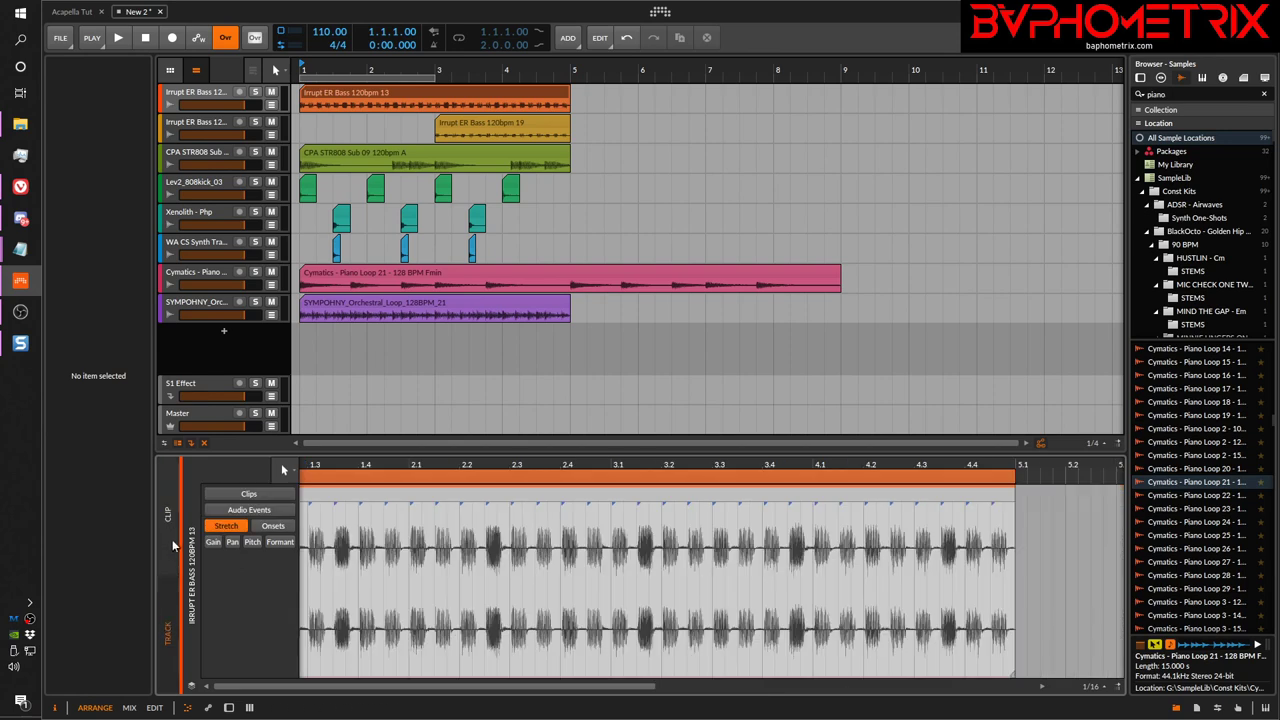
click(168, 630)
click(168, 512)
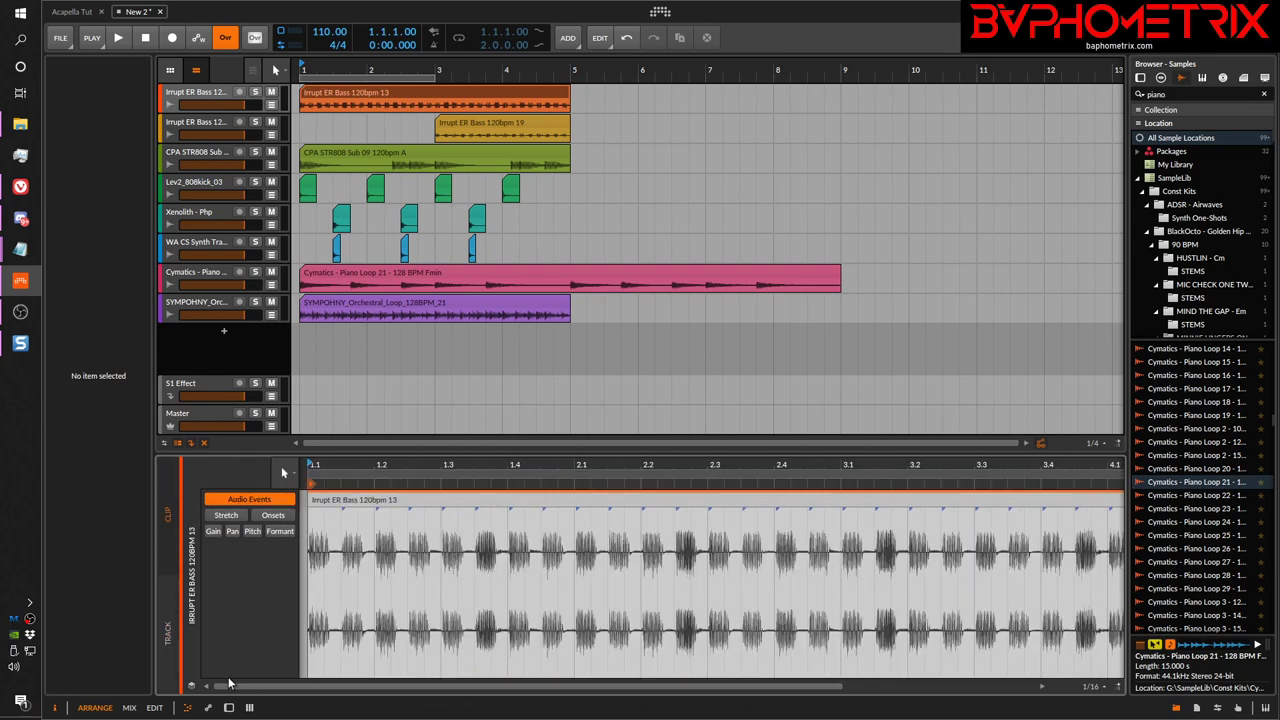
click(169, 618)
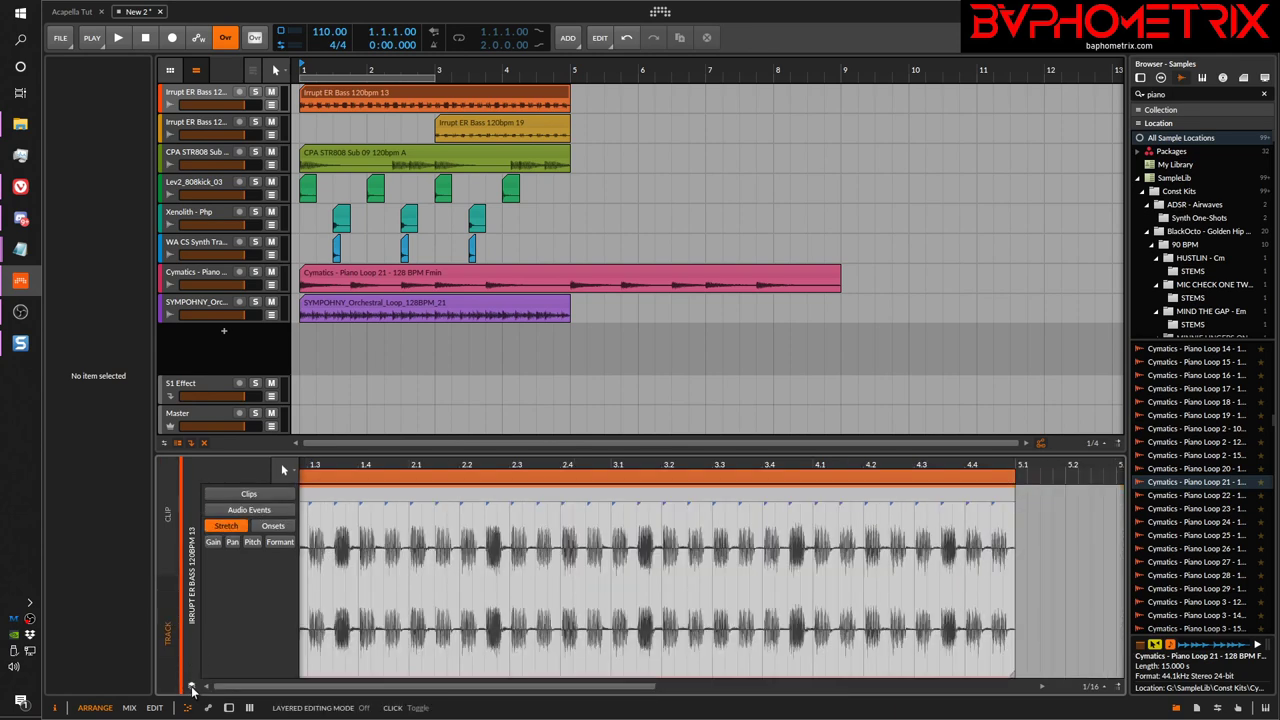
Turn on layered editing and select the sub, piano, orchestral and first bass clips one after another in the arranger
click(191, 688)
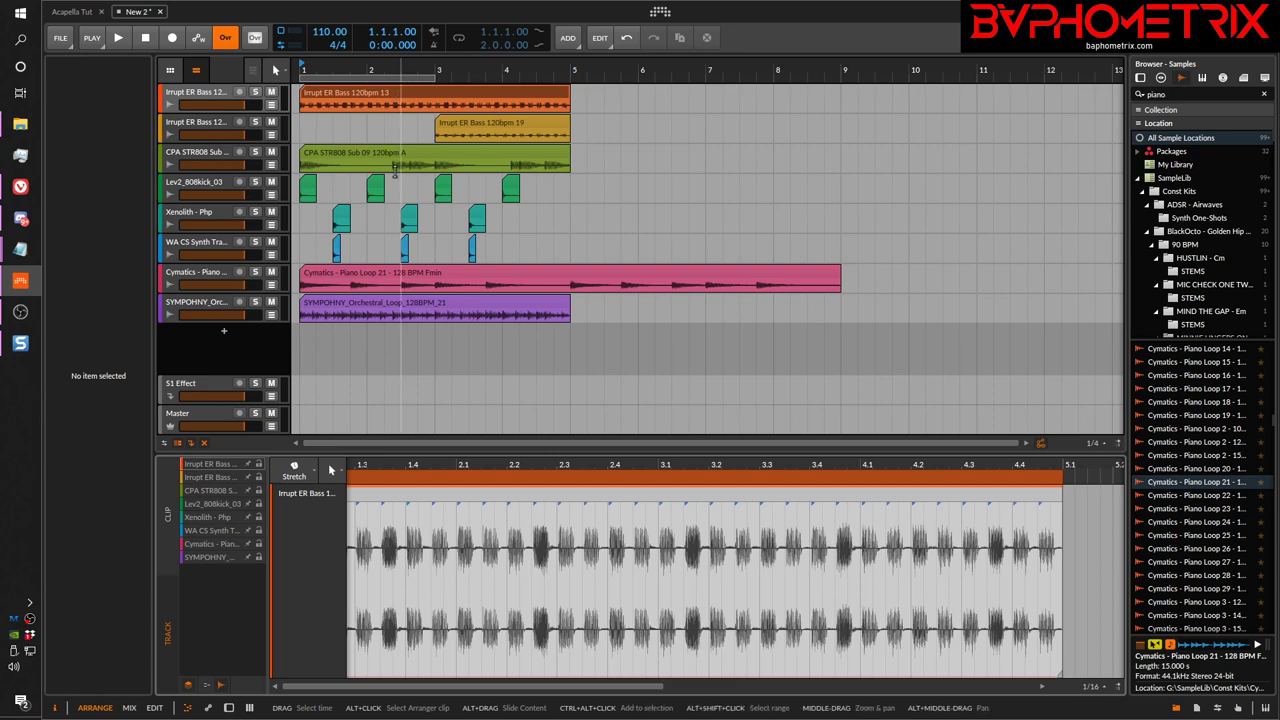
click(392, 153)
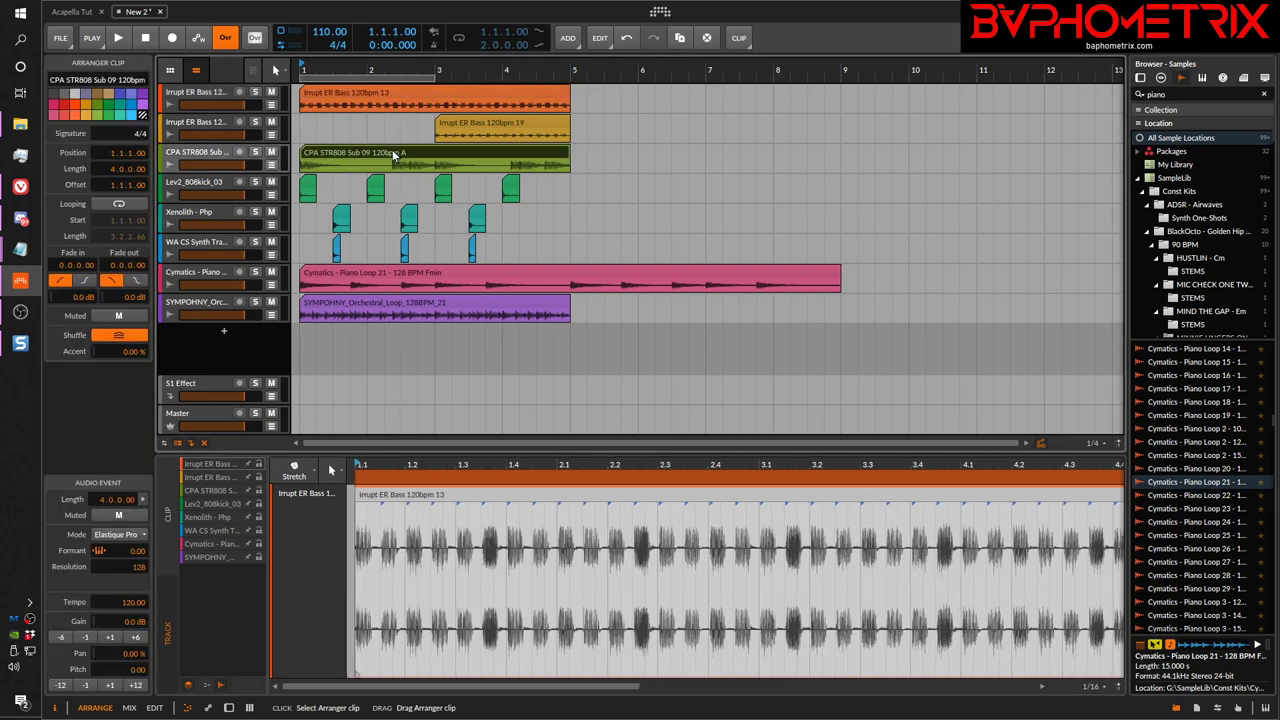
click(503, 279)
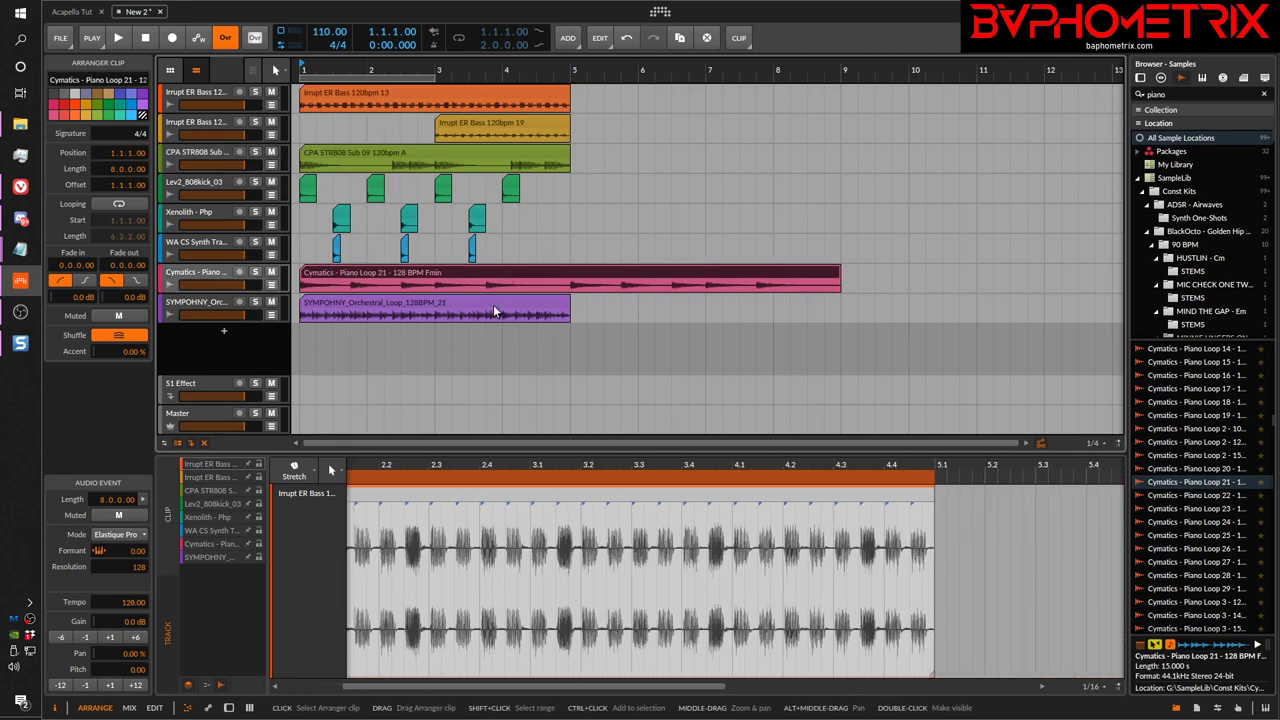
click(493, 304)
click(350, 240)
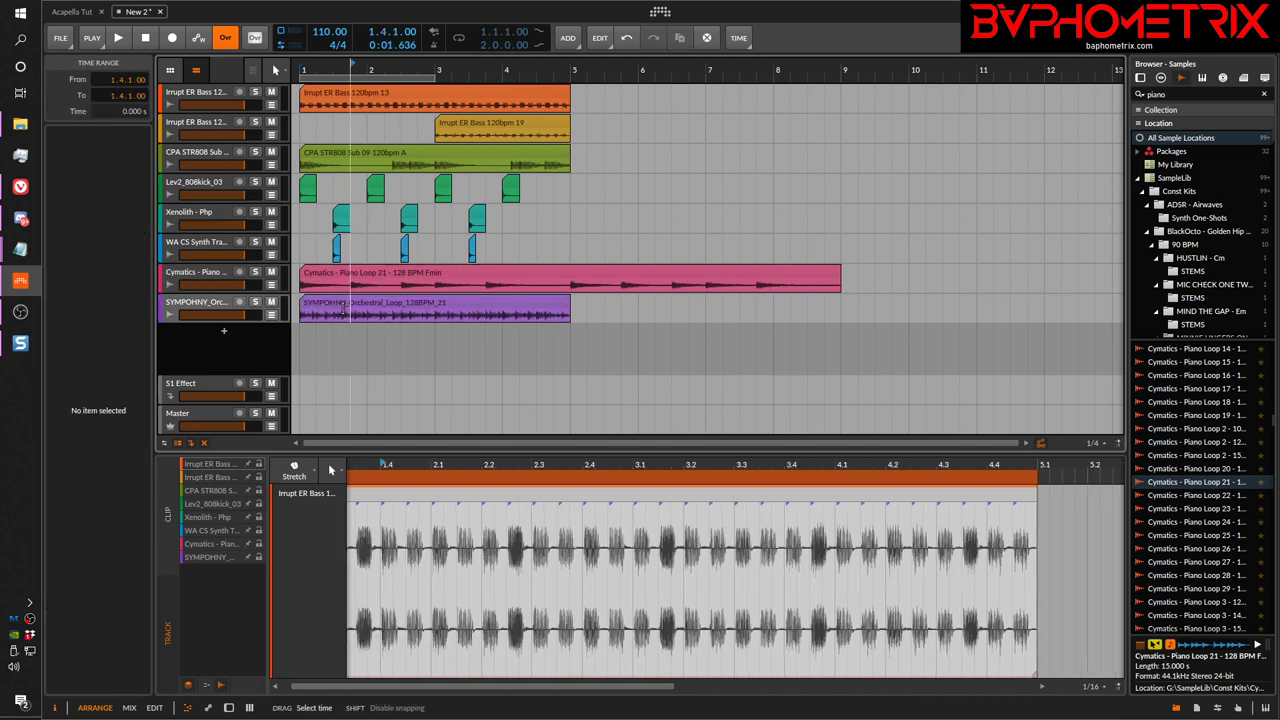
click(364, 98)
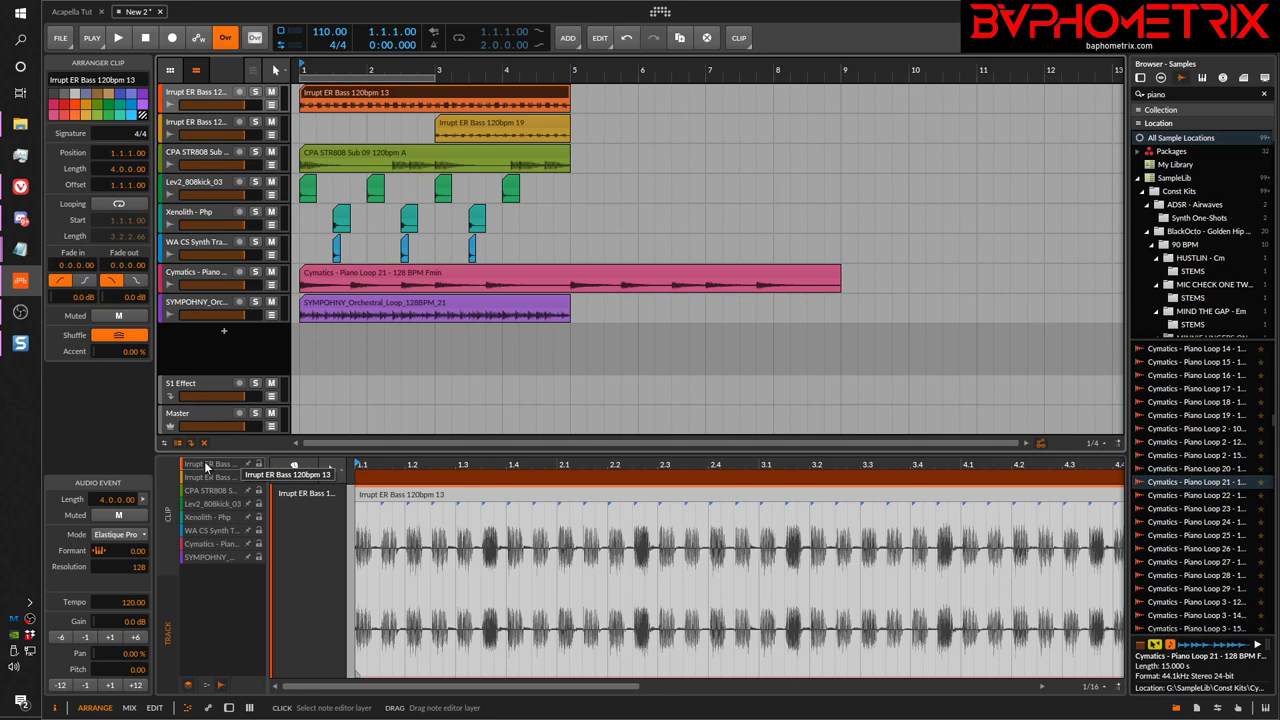
View the Xenolith, Cymatics piano, SYMPOHNY and CPA STR808 sub layers one at a time in the layered editor
click(212, 517)
click(209, 544)
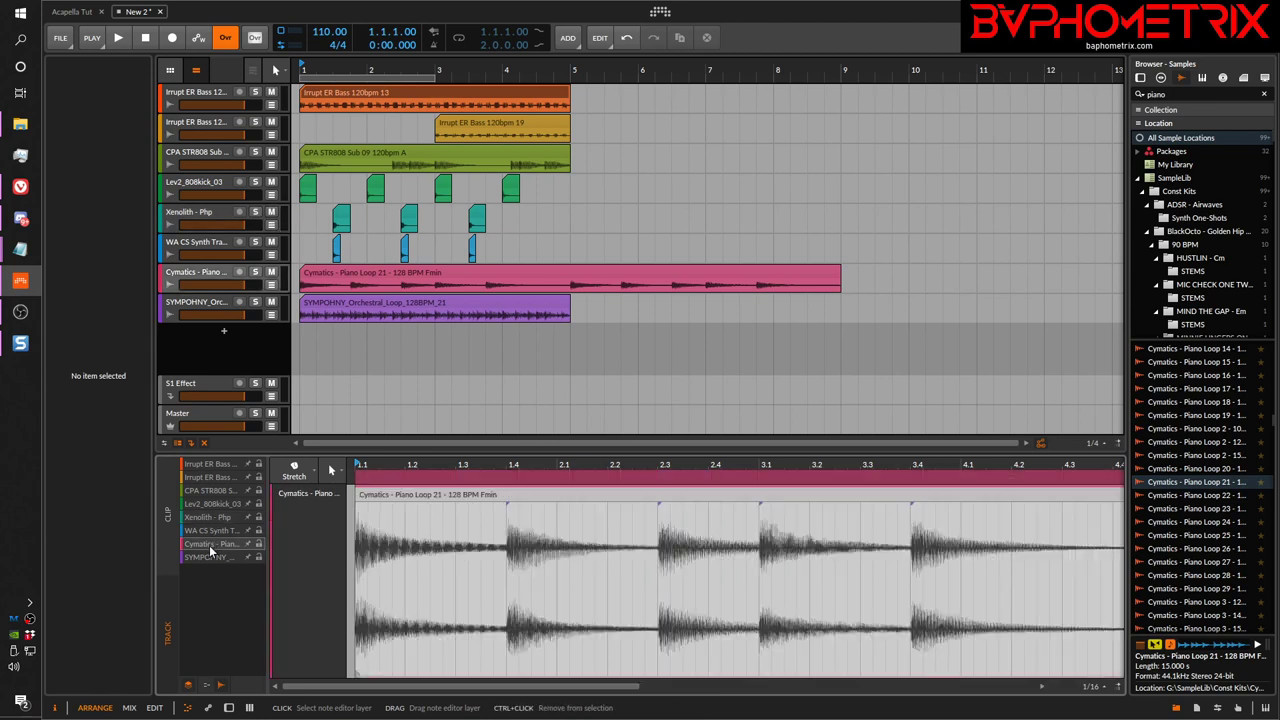
click(212, 556)
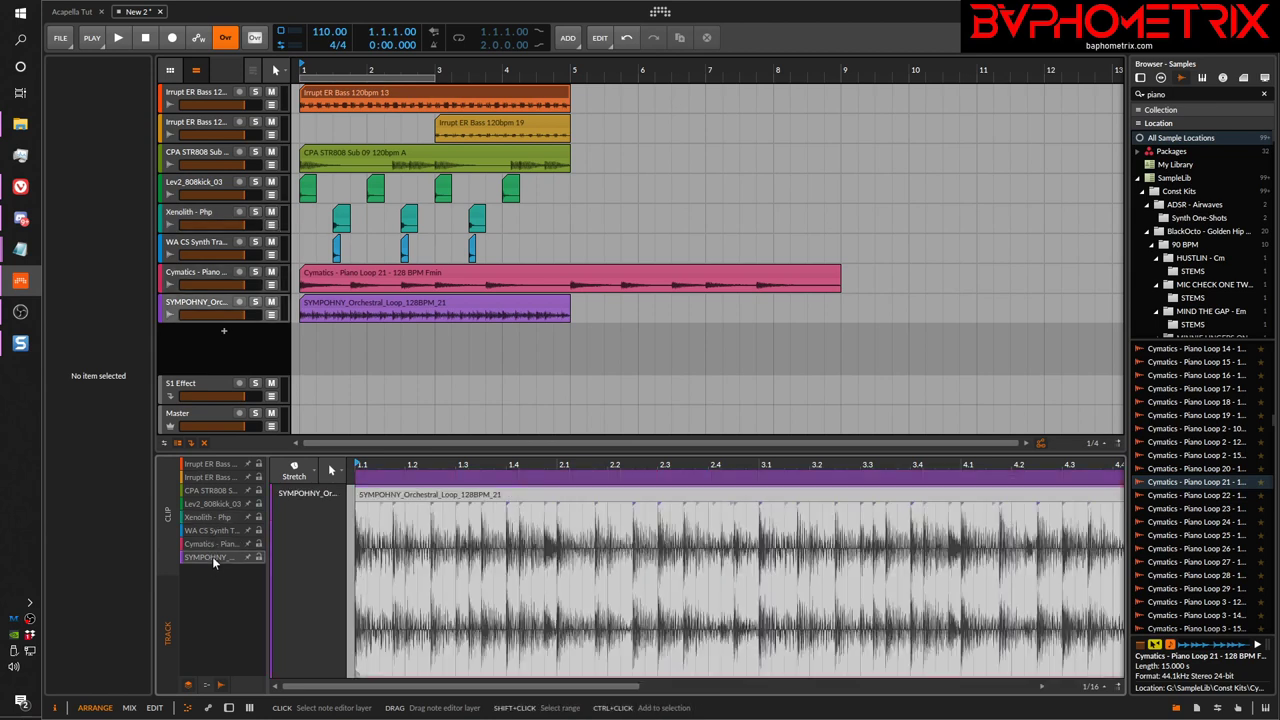
click(215, 490)
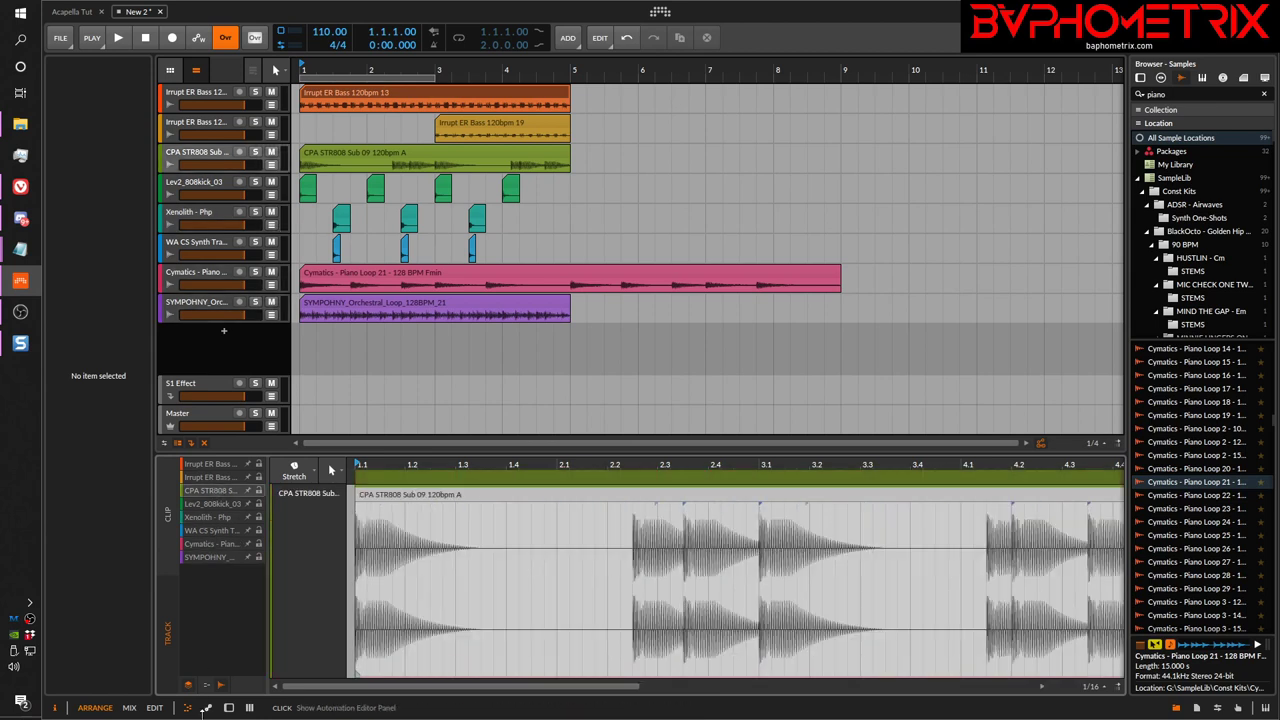
Turn off layered editing and view the second bass, first bass, piano and orchestral clips in turn in the detail editor
click(188, 684)
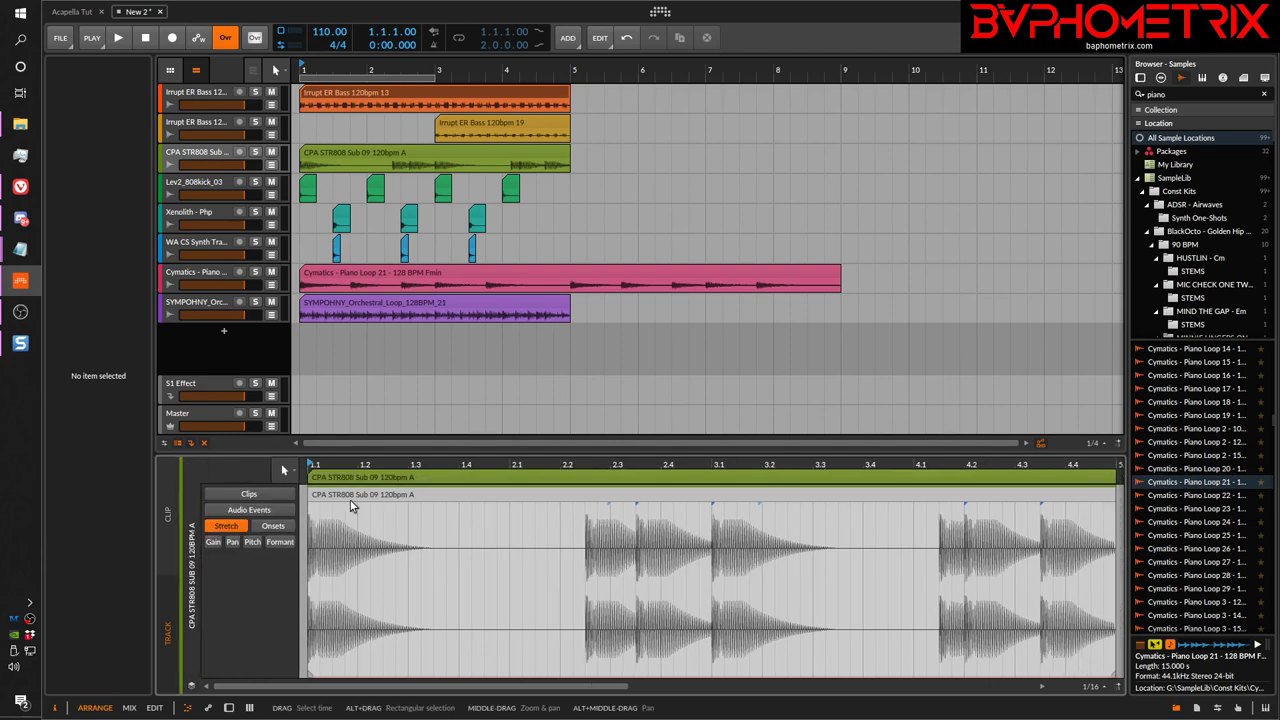
click(480, 117)
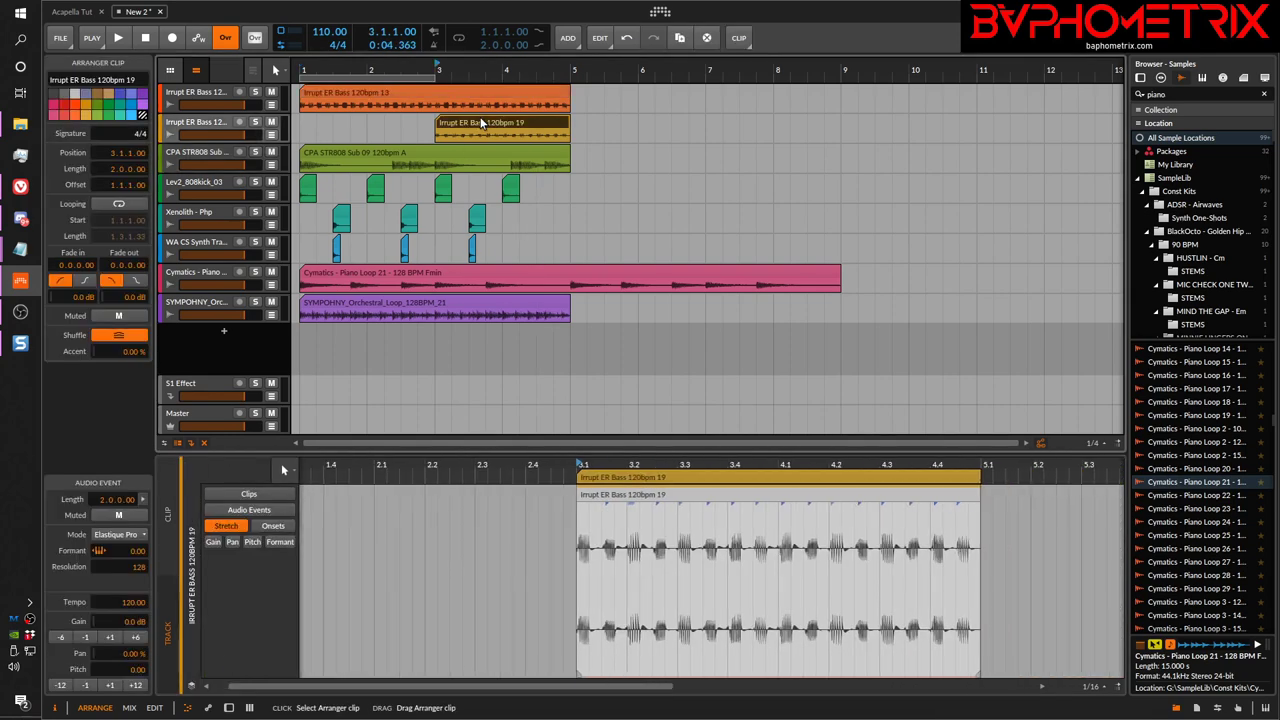
click(441, 95)
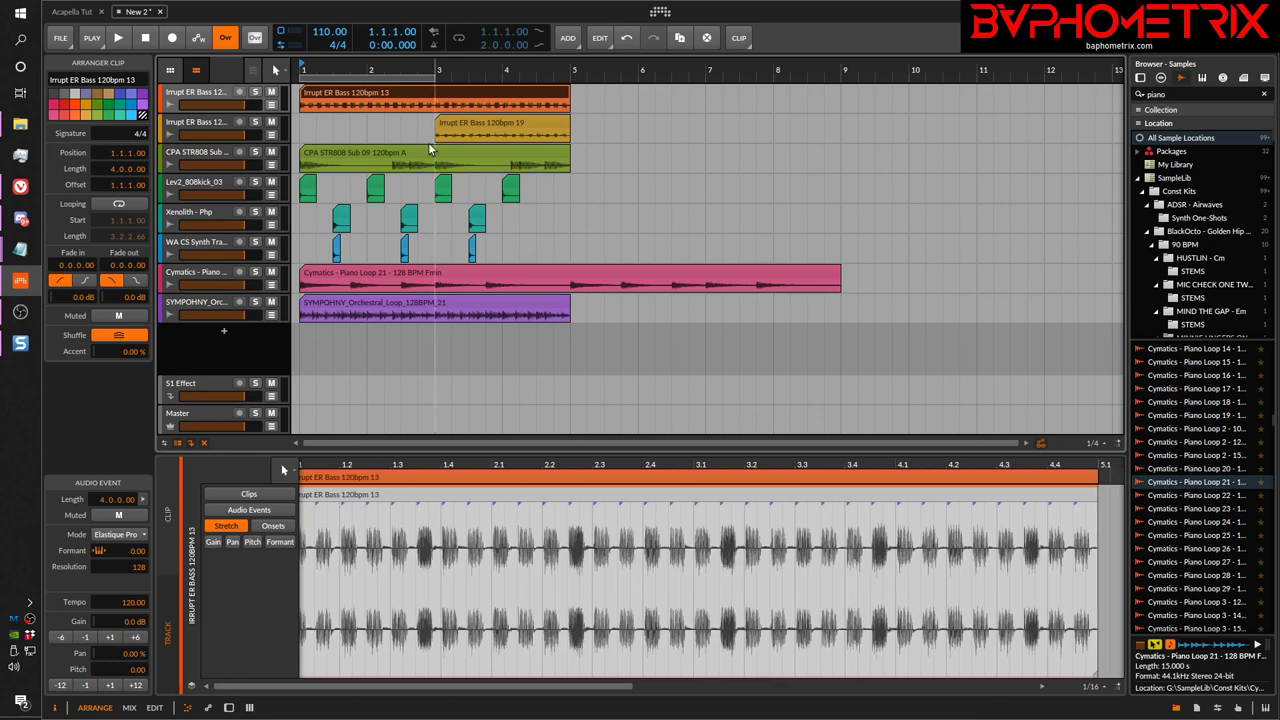
click(397, 276)
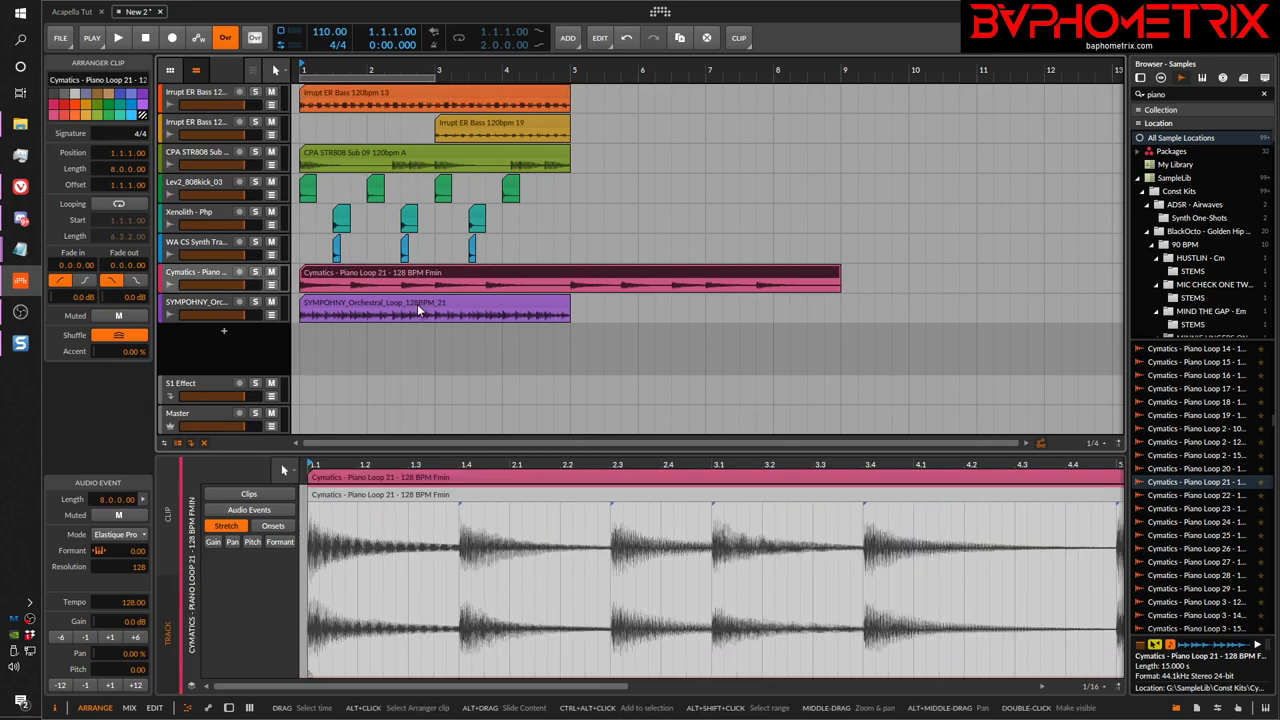
click(418, 308)
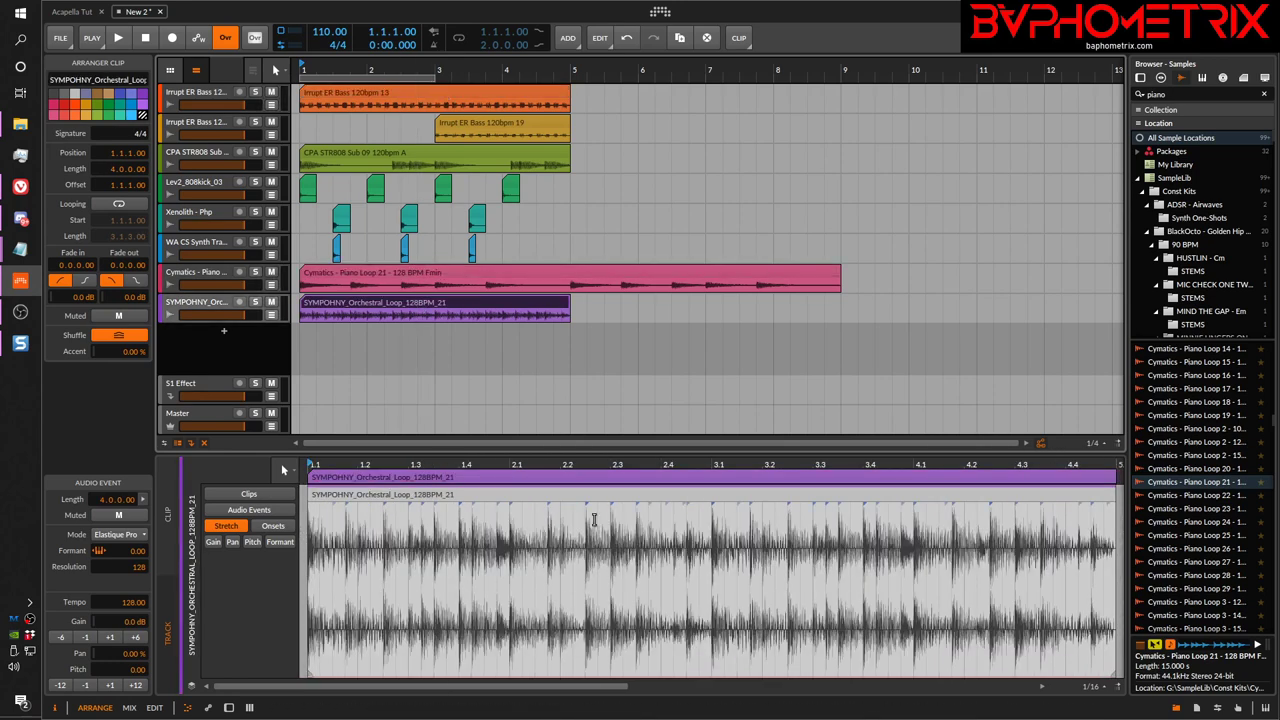
Turn layered editing back on and select the kick, sub, first bass and piano clips in turn in the arranger
click(191, 685)
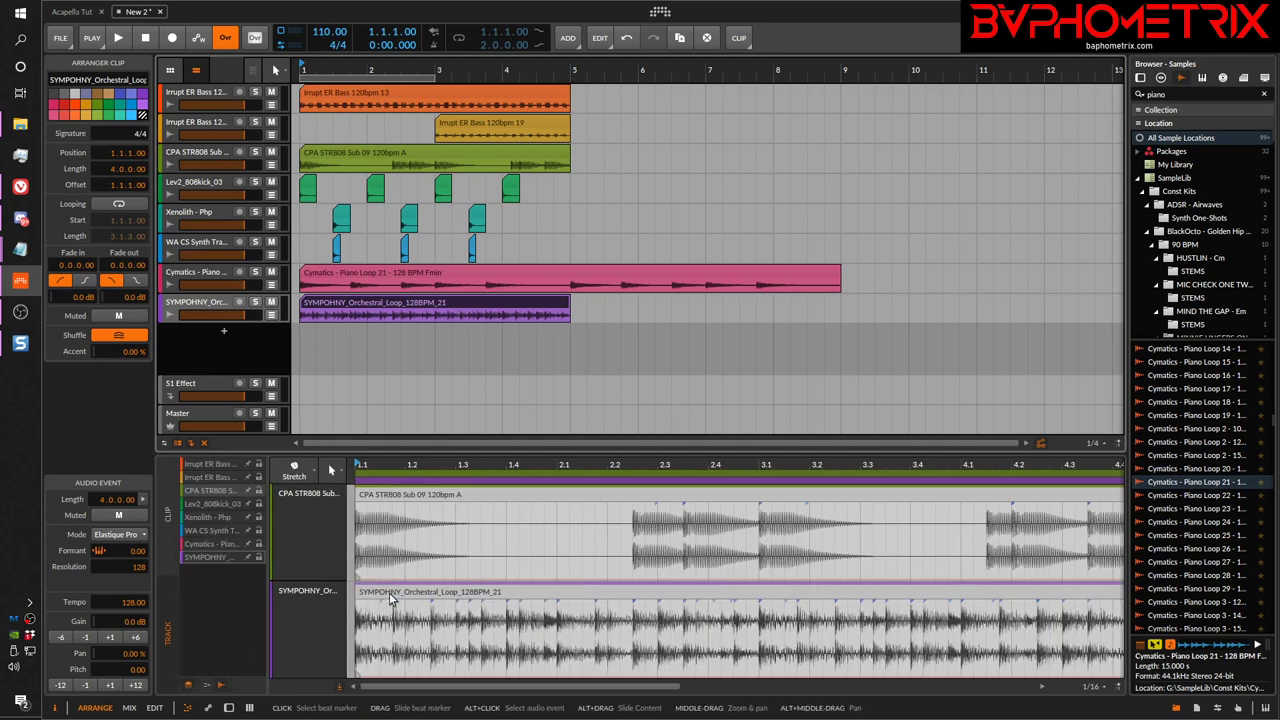
click(443, 186)
click(458, 152)
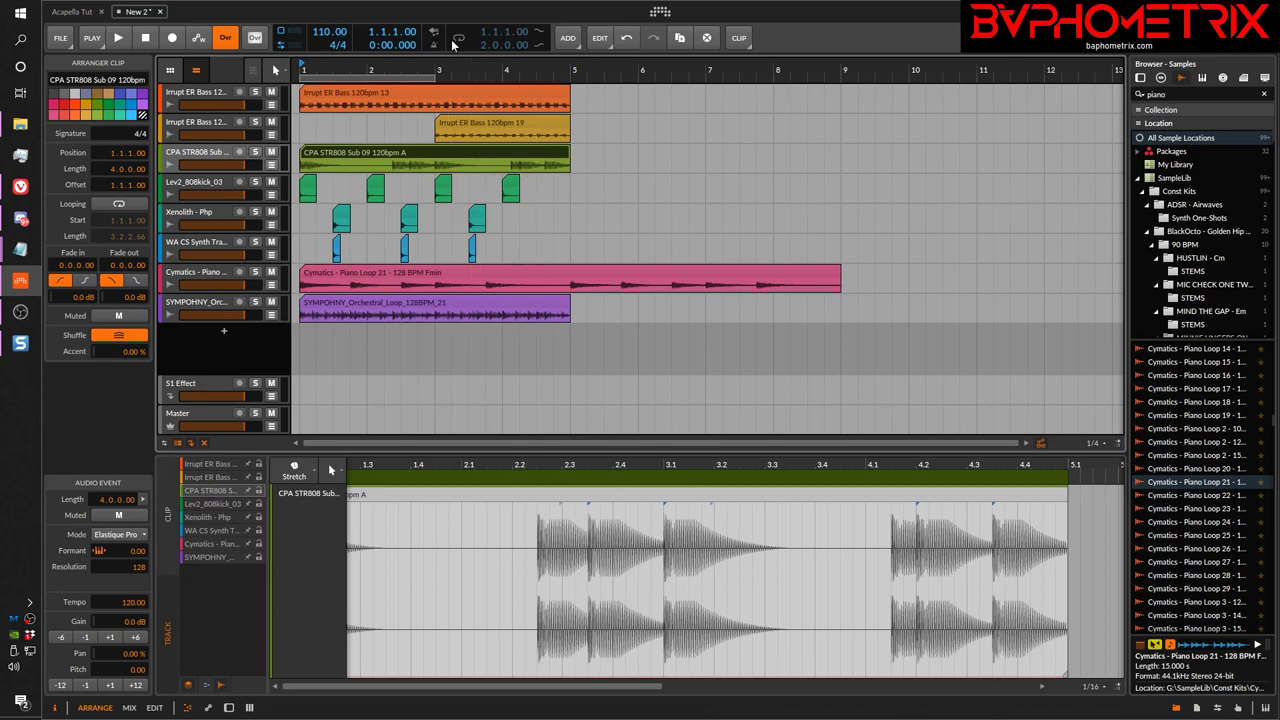
click(348, 88)
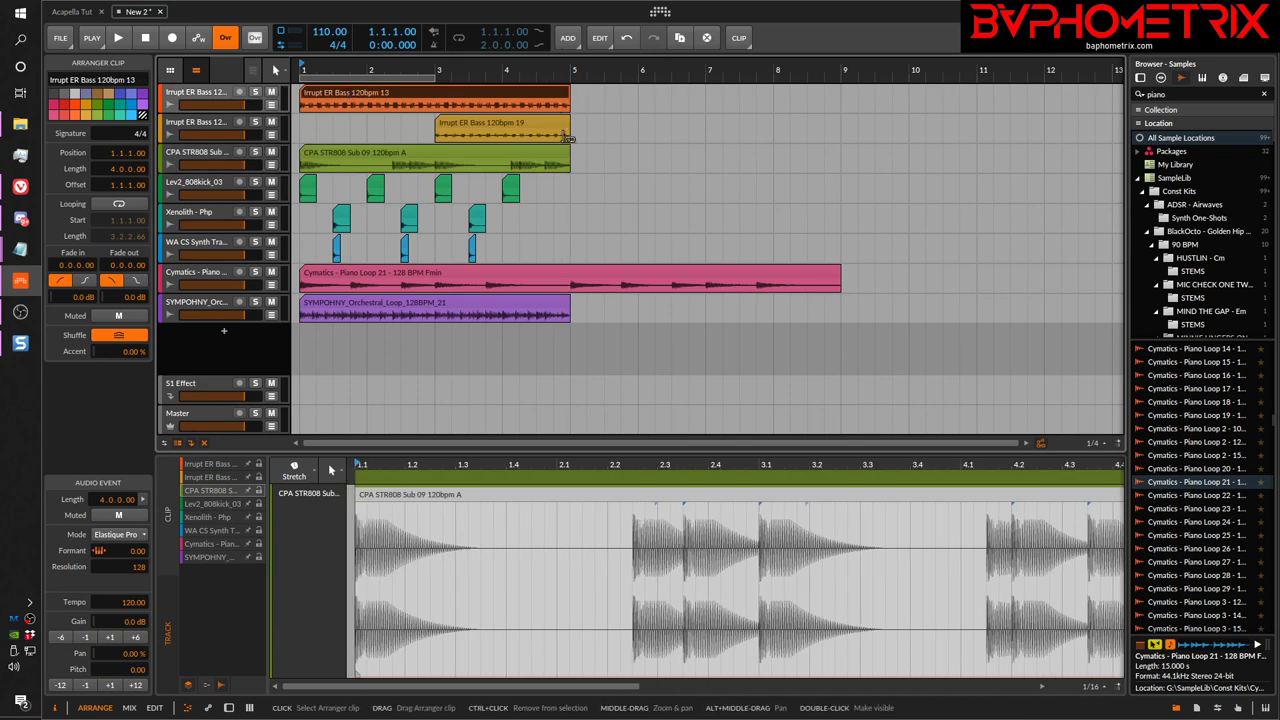
click(779, 273)
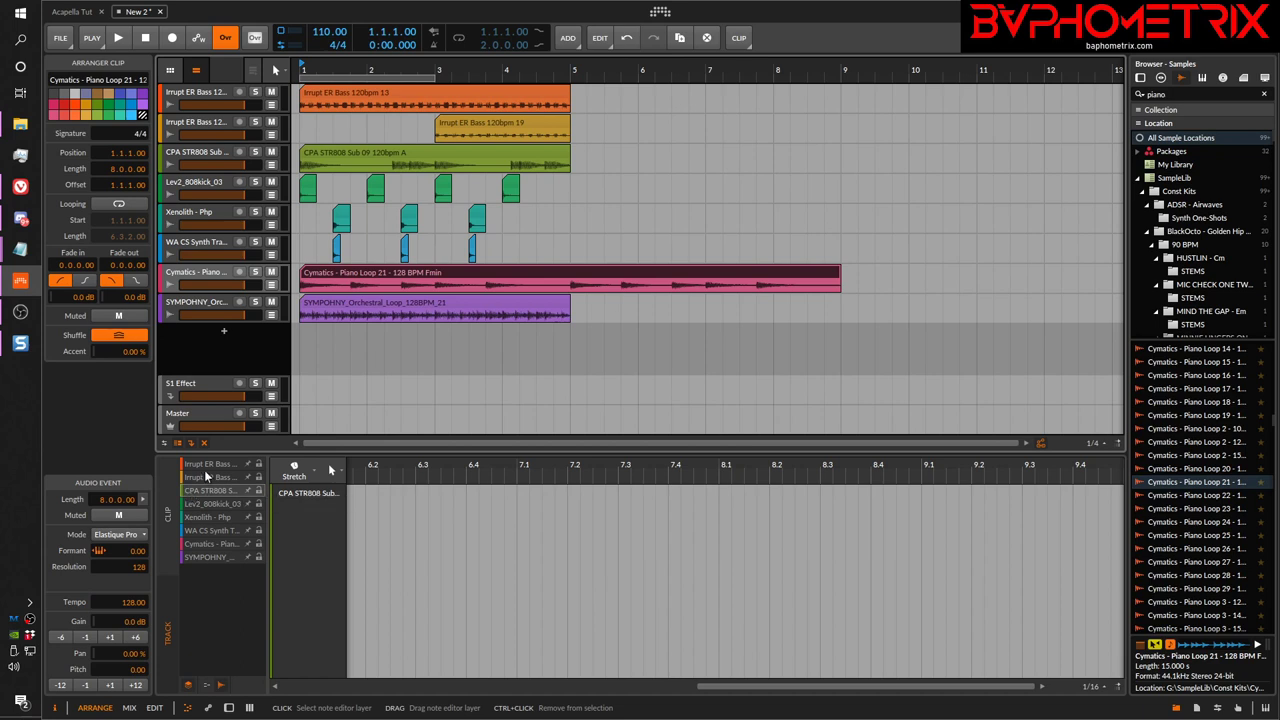
Step through the bass, Xenolith, piano and orchestral layers, then display the whole Lev2_808kick_03 layer from bar 1
click(224, 465)
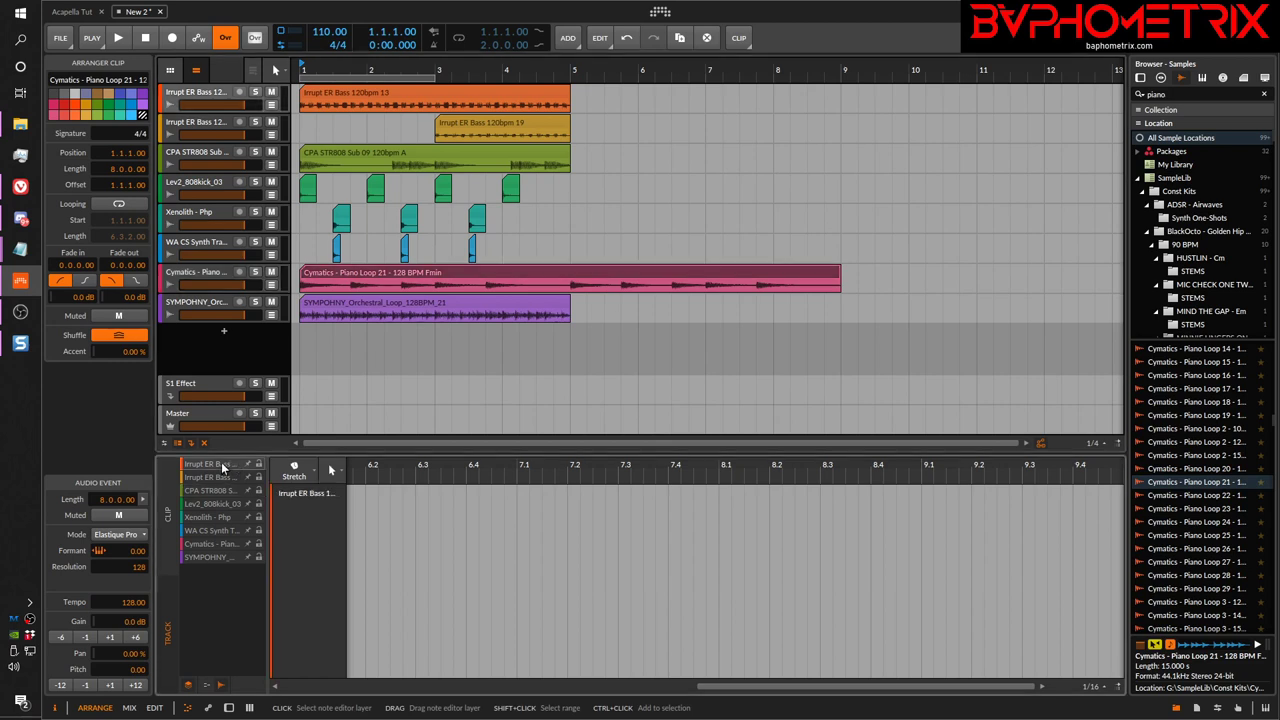
click(212, 517)
click(217, 546)
click(215, 556)
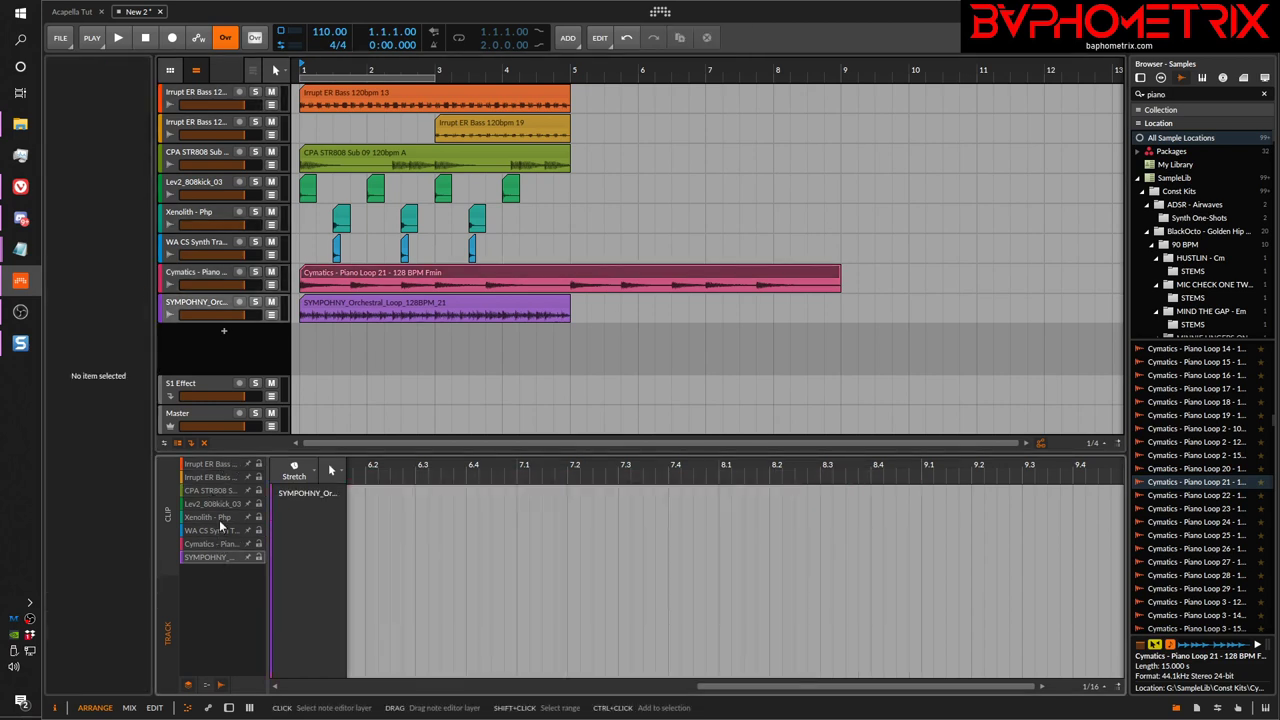
click(214, 503)
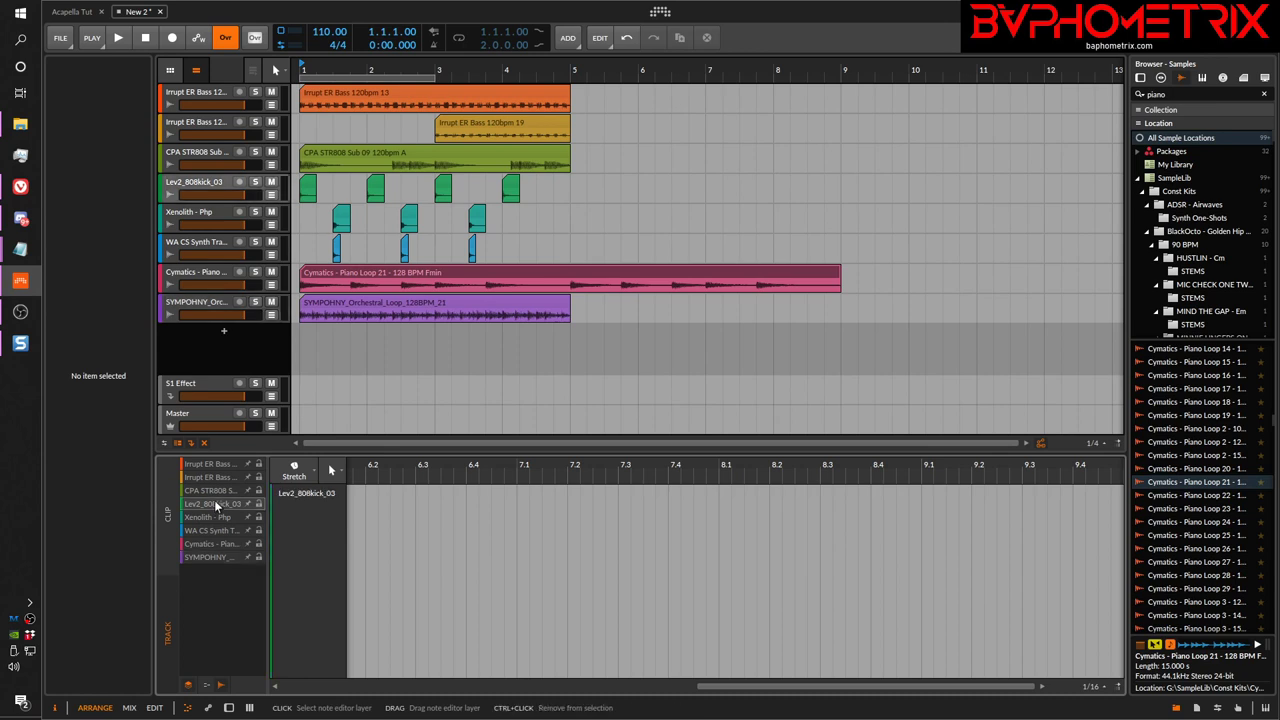
drag(404, 467, 430, 460)
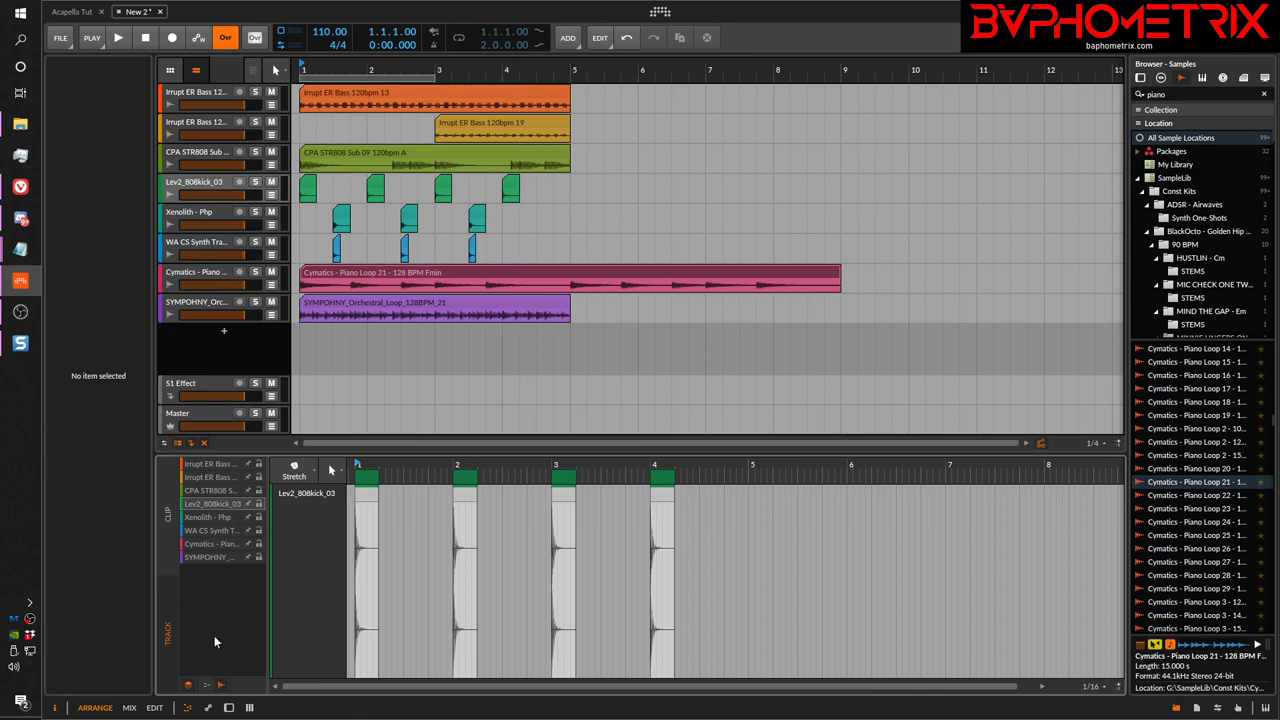
Display the layers from CPA STR808 Sub through WA CS Synth Transnap together and enlarge the detail editor
click(211, 530)
click(214, 491)
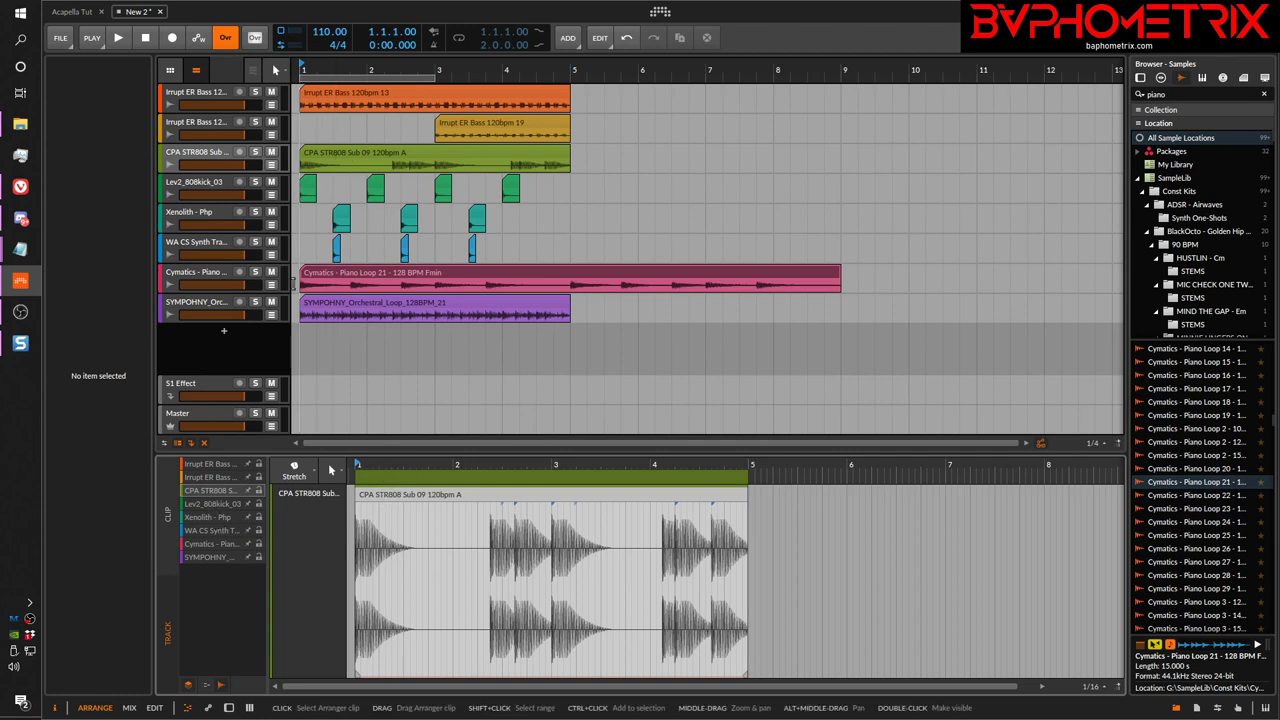
shift+click(221, 537)
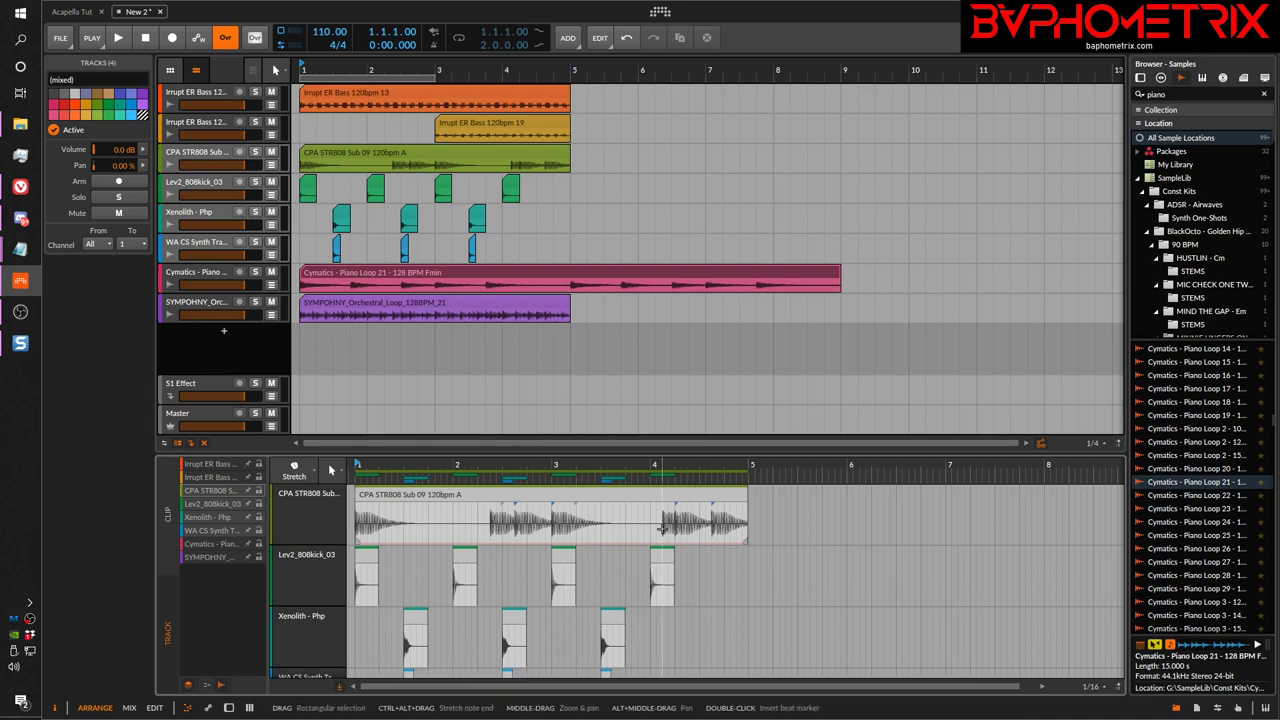
drag(693, 451, 691, 209)
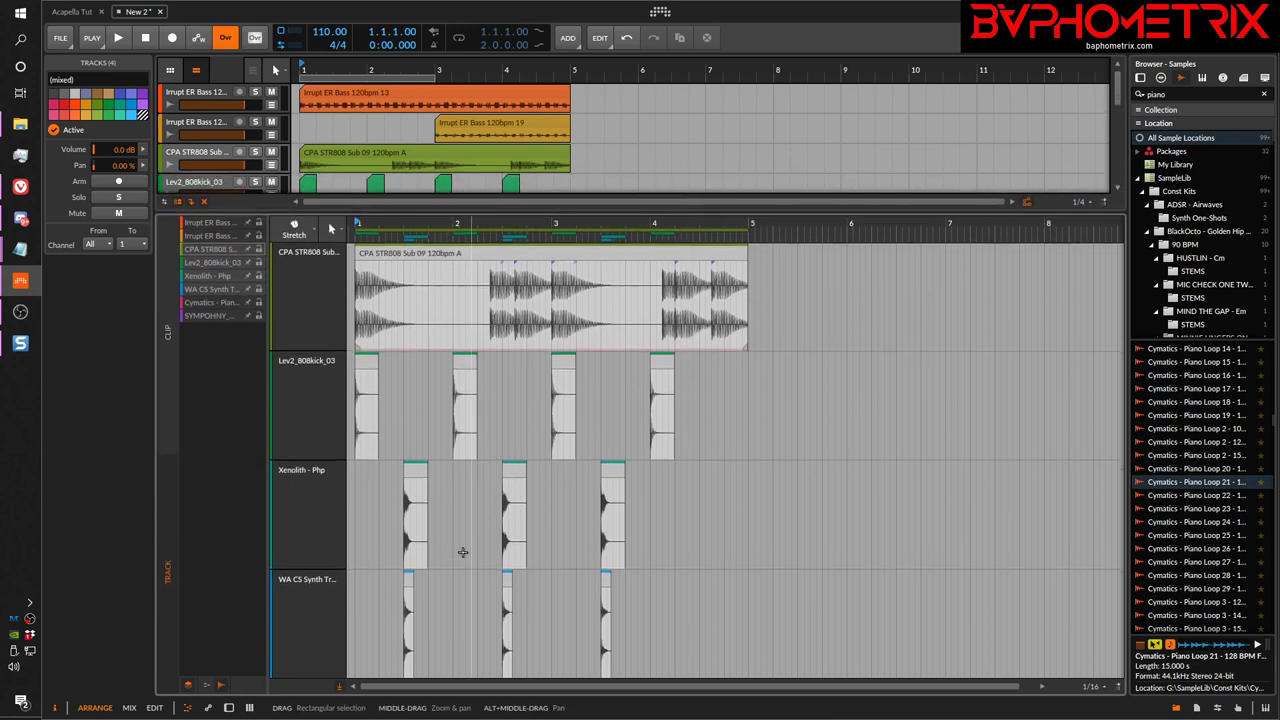
Reduce the layered editor's selection to only the Xenolith - Php layer
click(215, 280)
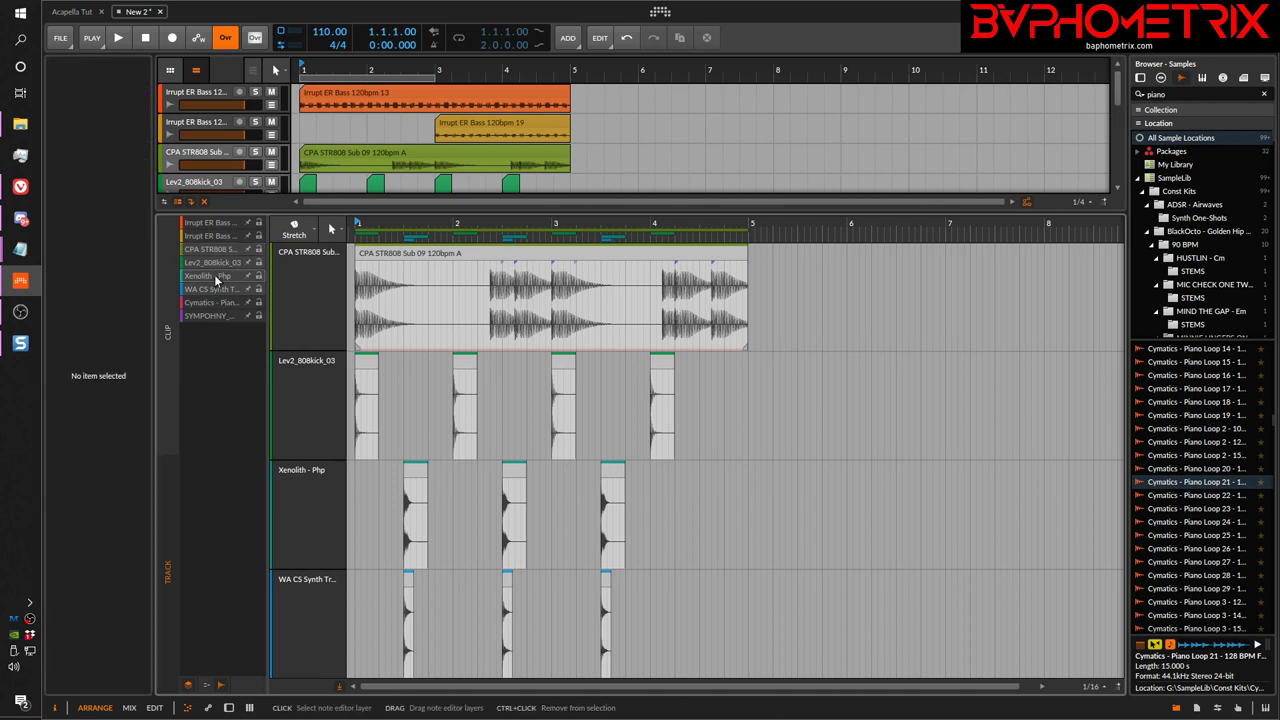
click(230, 276)
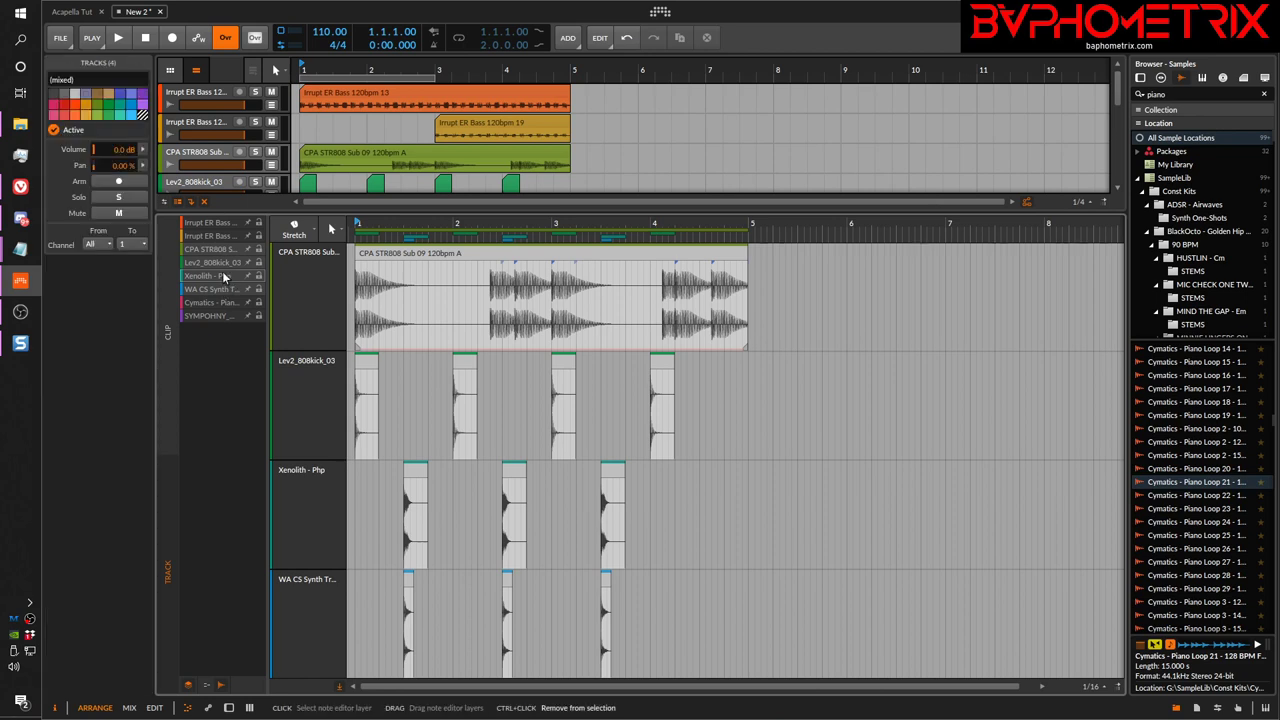
ctrl+click(222, 271)
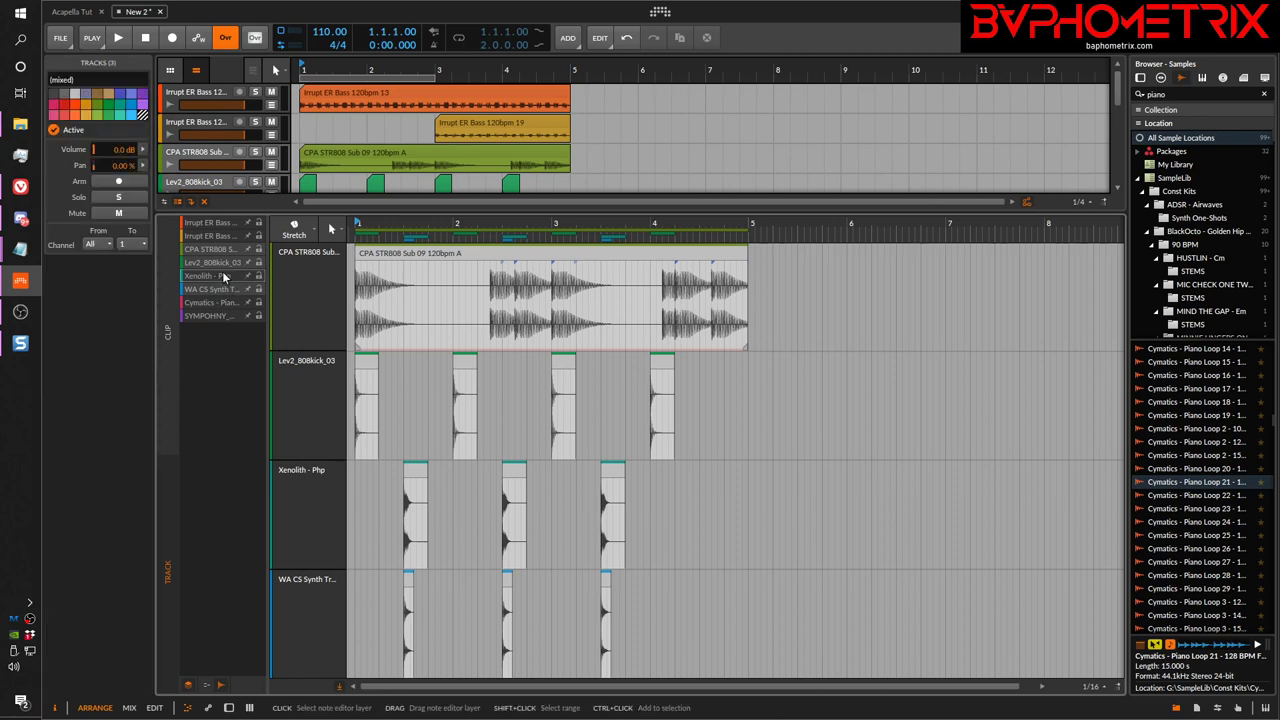
double_click(223, 276)
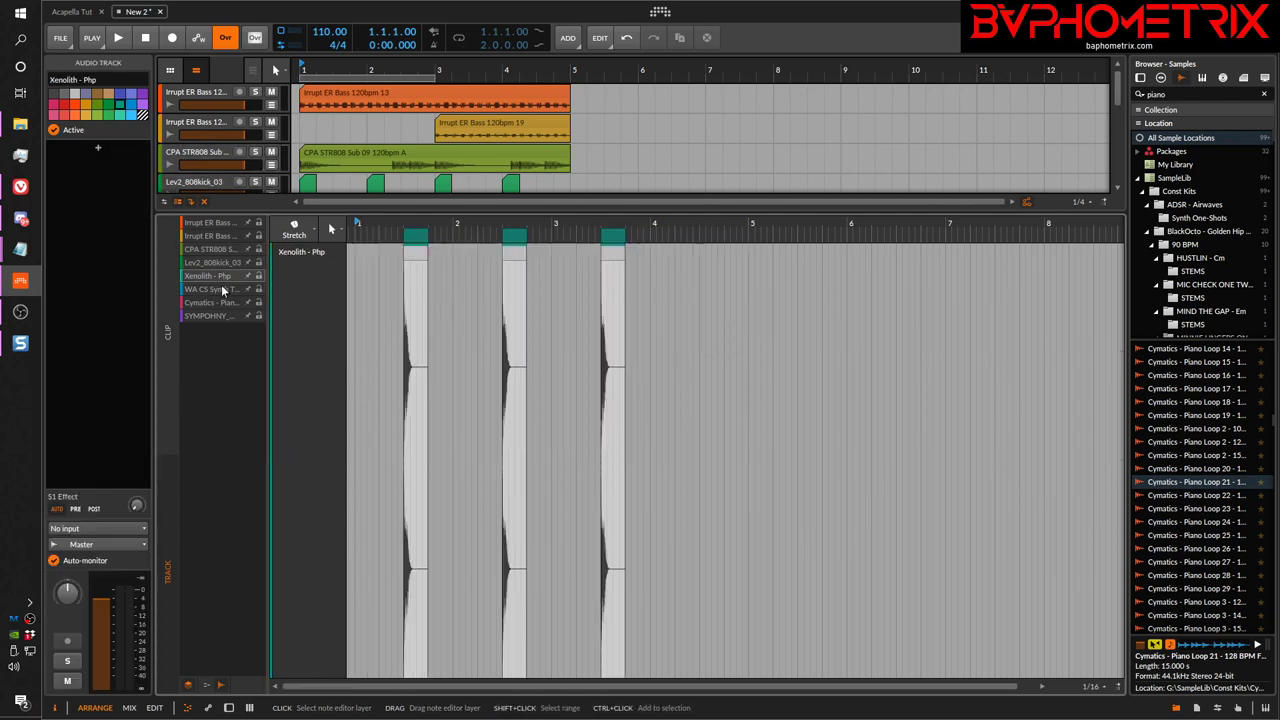
Display the Lev2_808kick_03, CPA STR808 Sub and Irrupt ER Bass 120bpm 13 layers one after another in the detail editor
double_click(219, 262)
double_click(222, 250)
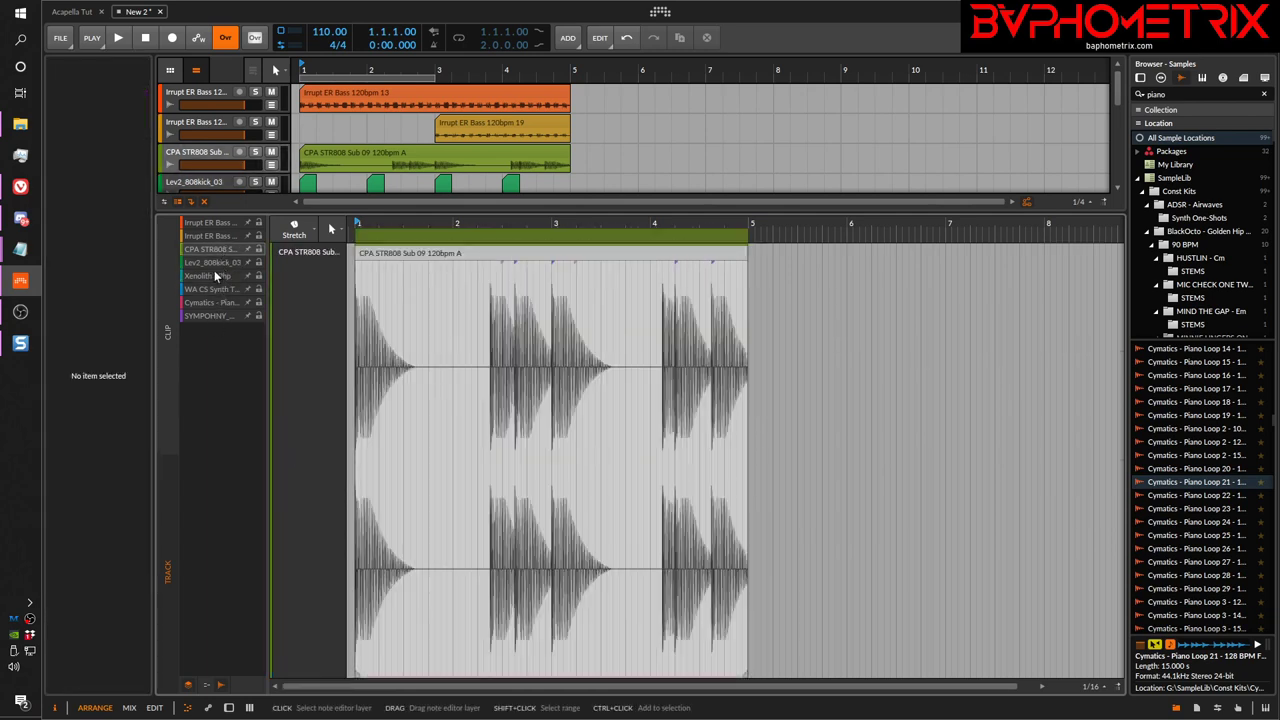
double_click(218, 225)
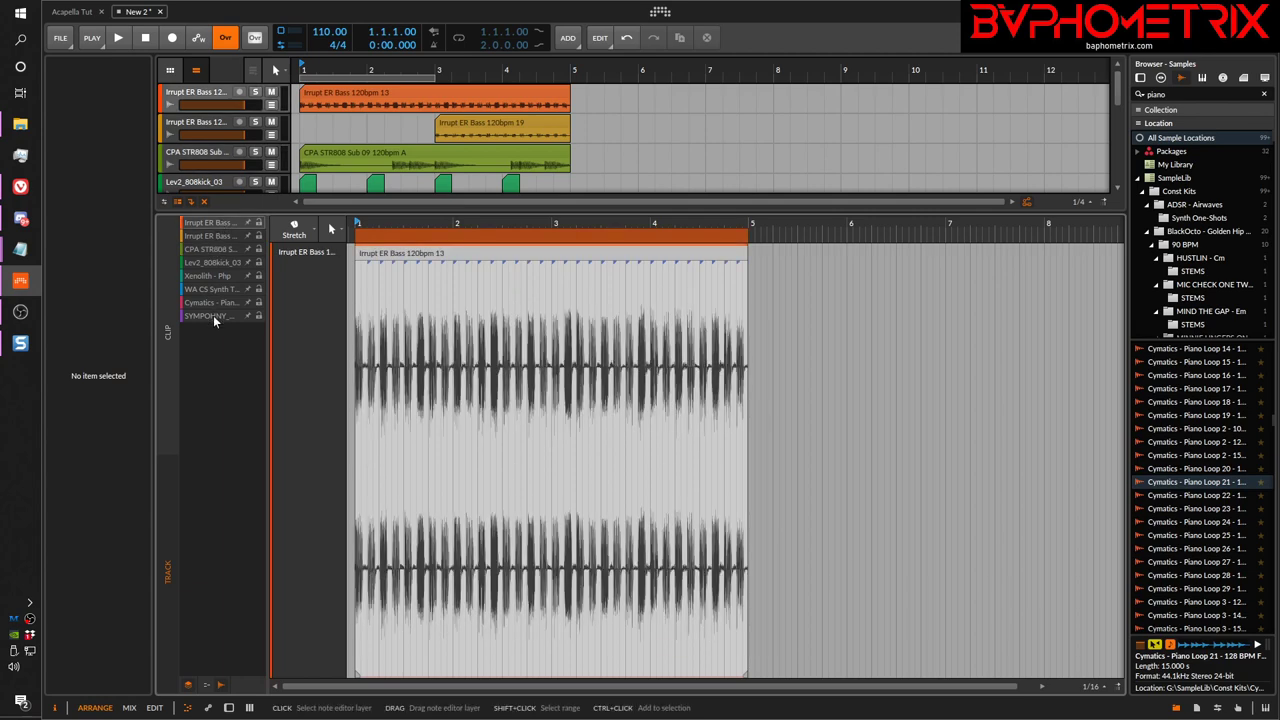
Display all the layers together, look through them from the first bass to the orchestral loop, and enlarge the detail editor
key(ctrl+a)
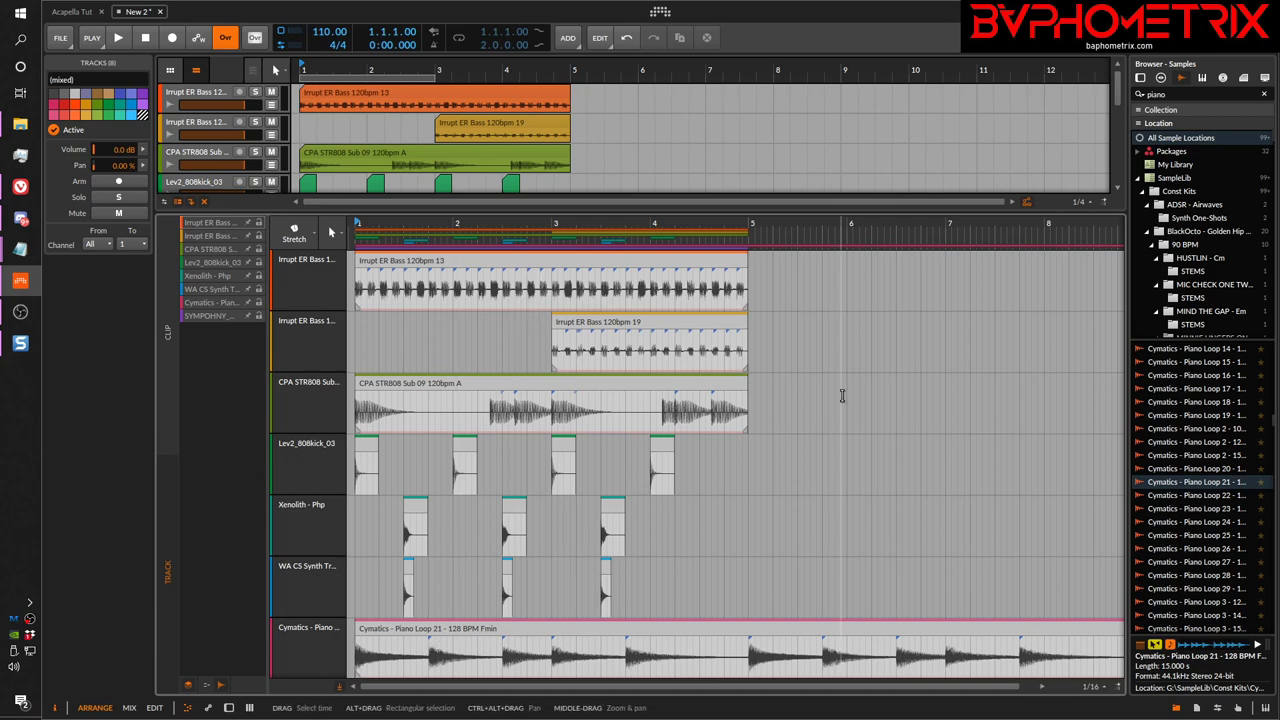
scroll(903, 381, down, 1)
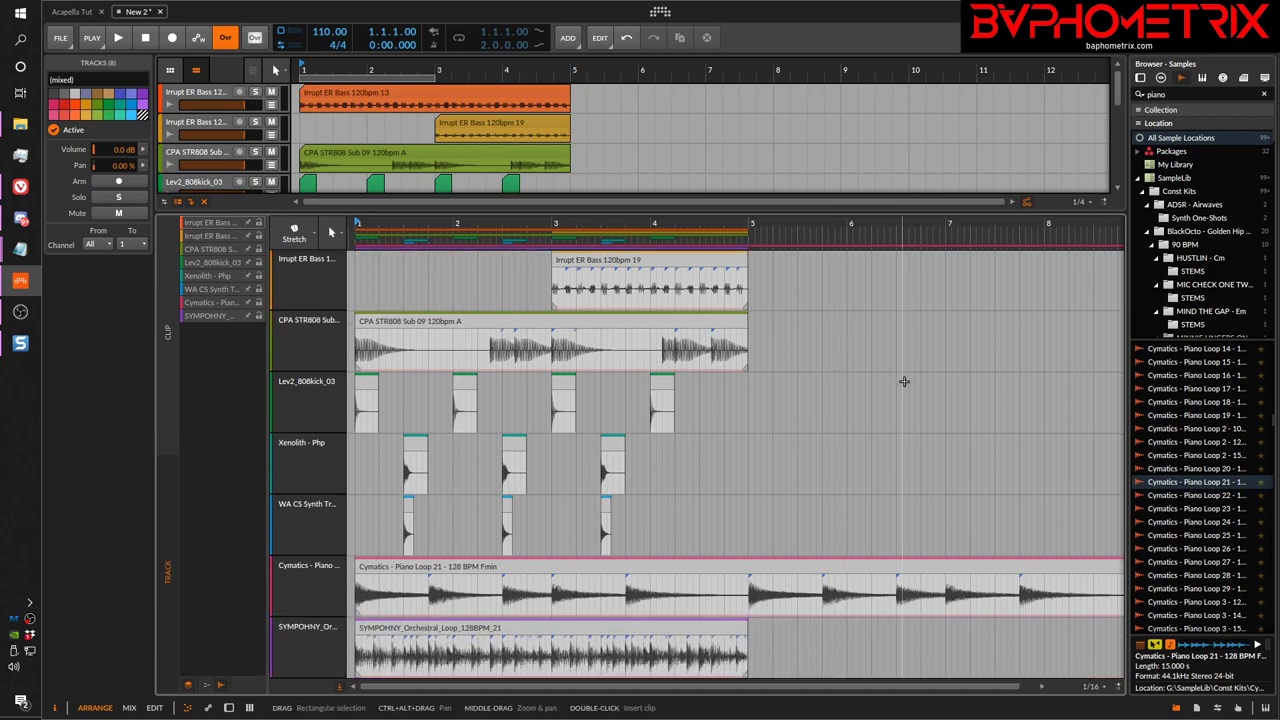
scroll(903, 381, up, 1)
scroll(903, 381, down, 1)
scroll(903, 381, up, 1)
scroll(903, 381, down, 1)
scroll(903, 381, up, 1)
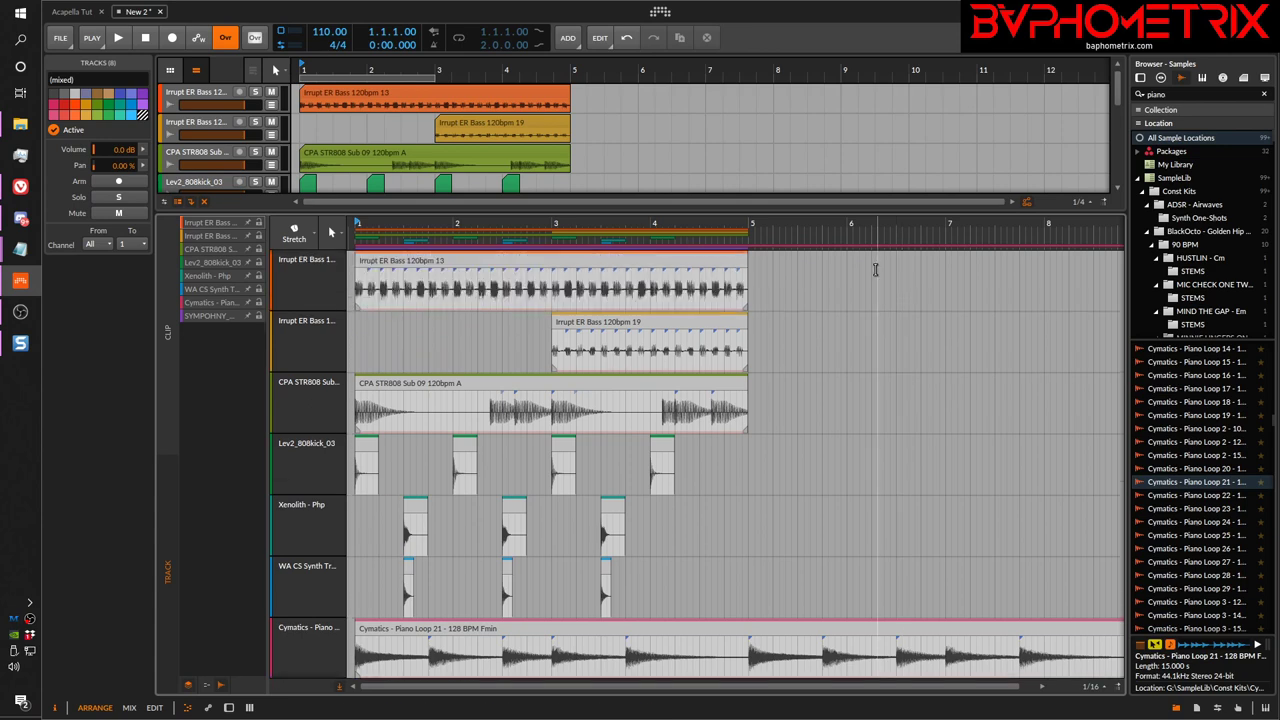
drag(863, 208, 871, 123)
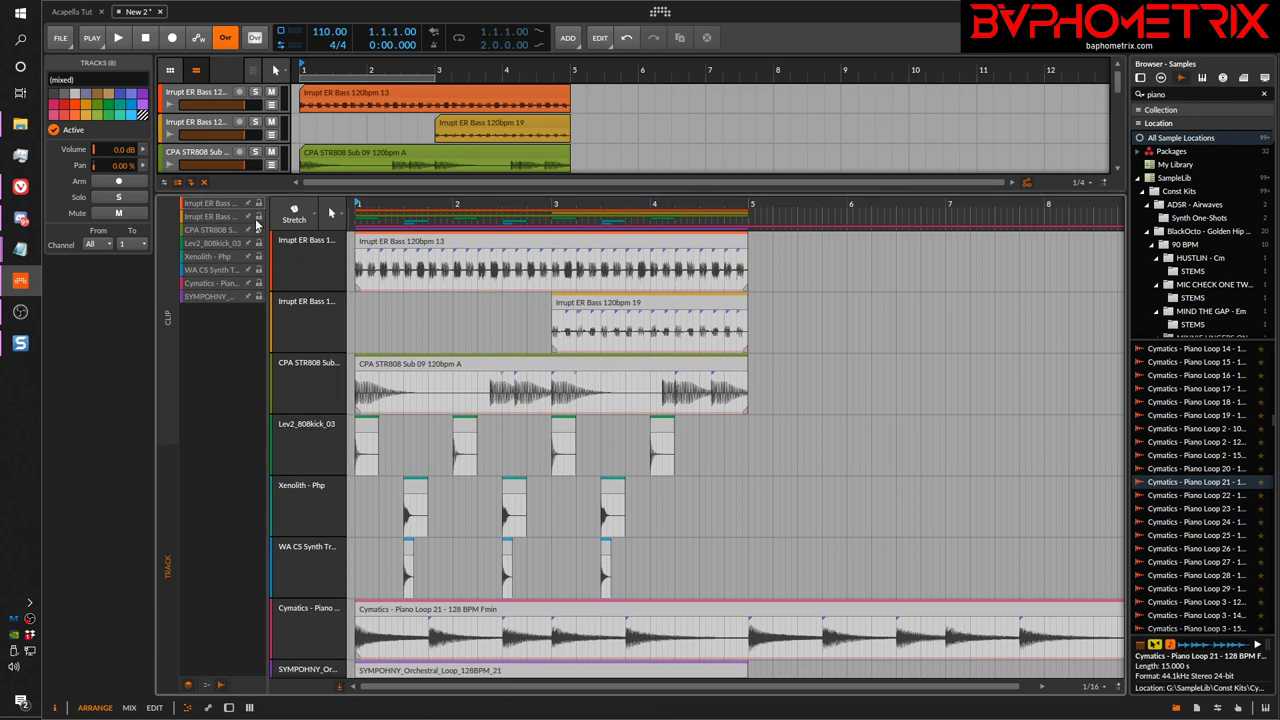
Show the Irrupt ER Bass 120bpm 13, CPA STR808 Sub, Xenolith - Php and SYMPOHNY orchestral layers individually, in that order
click(218, 205)
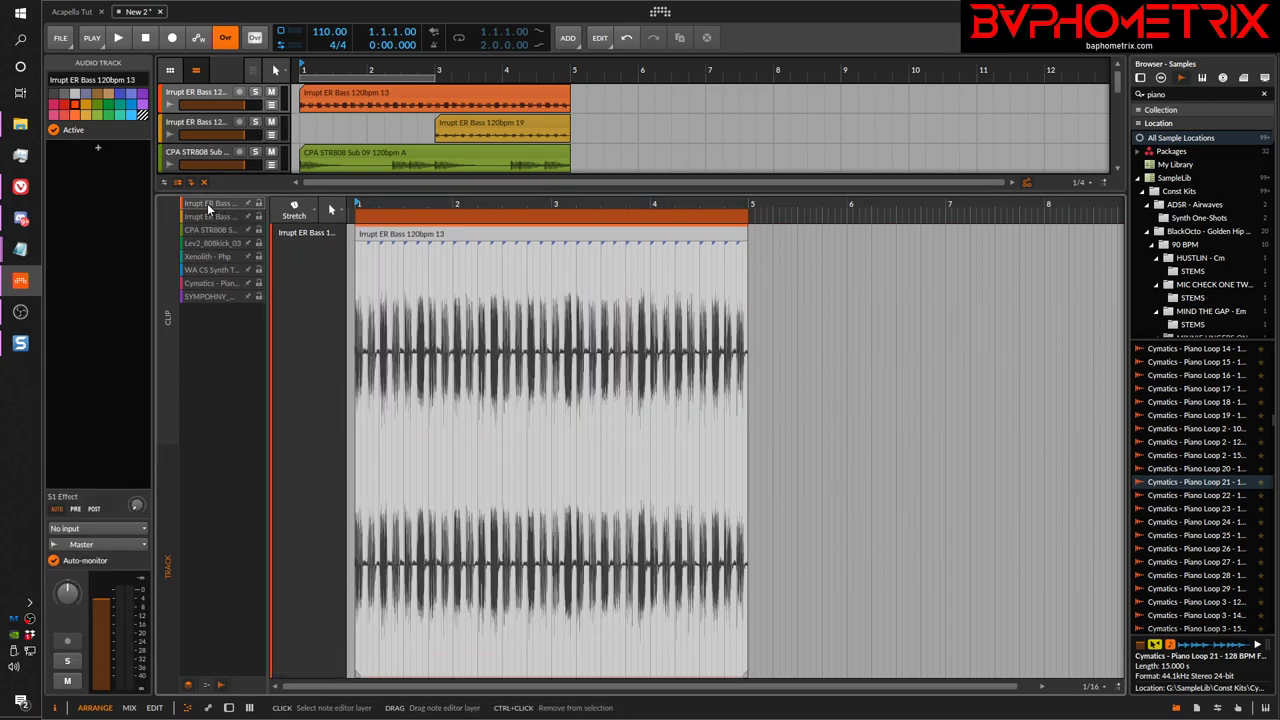
click(205, 229)
click(209, 256)
click(215, 295)
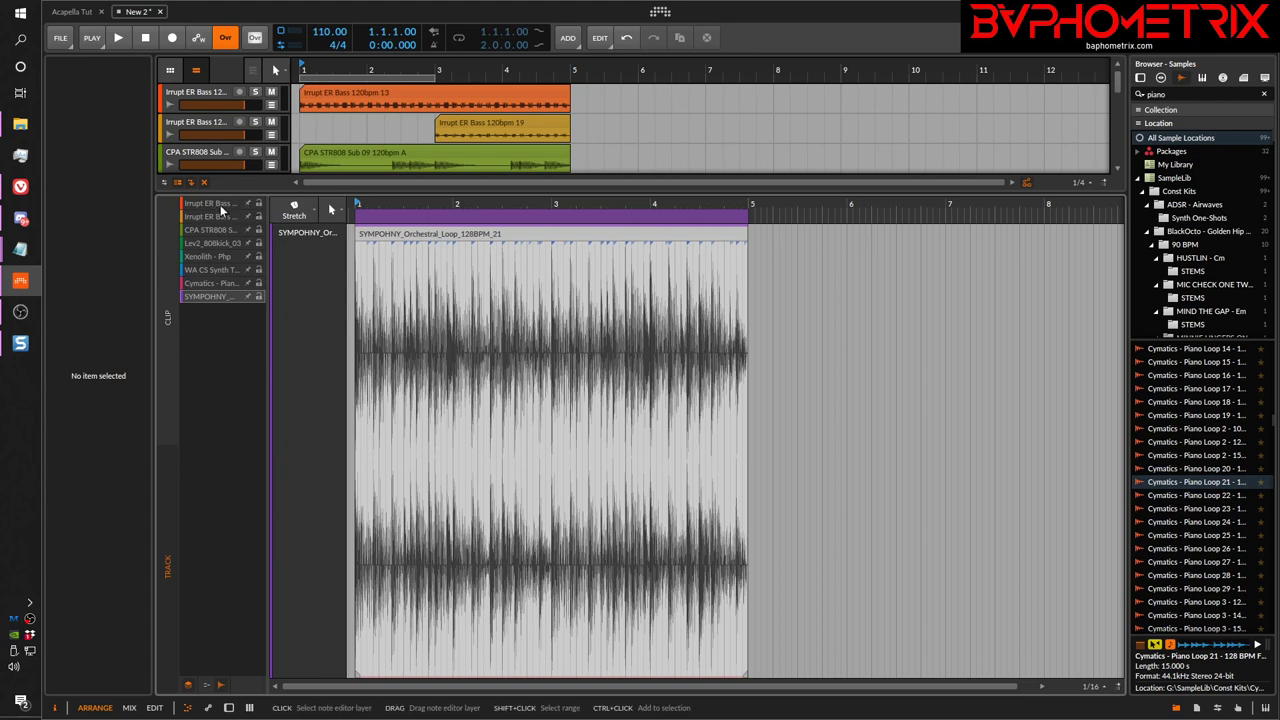
Keep the Irrupt ER Bass 120bpm 13, Lev2_808kick_03, Xenolith - Php and WA CS Synth layers visible by pinning them
click(247, 203)
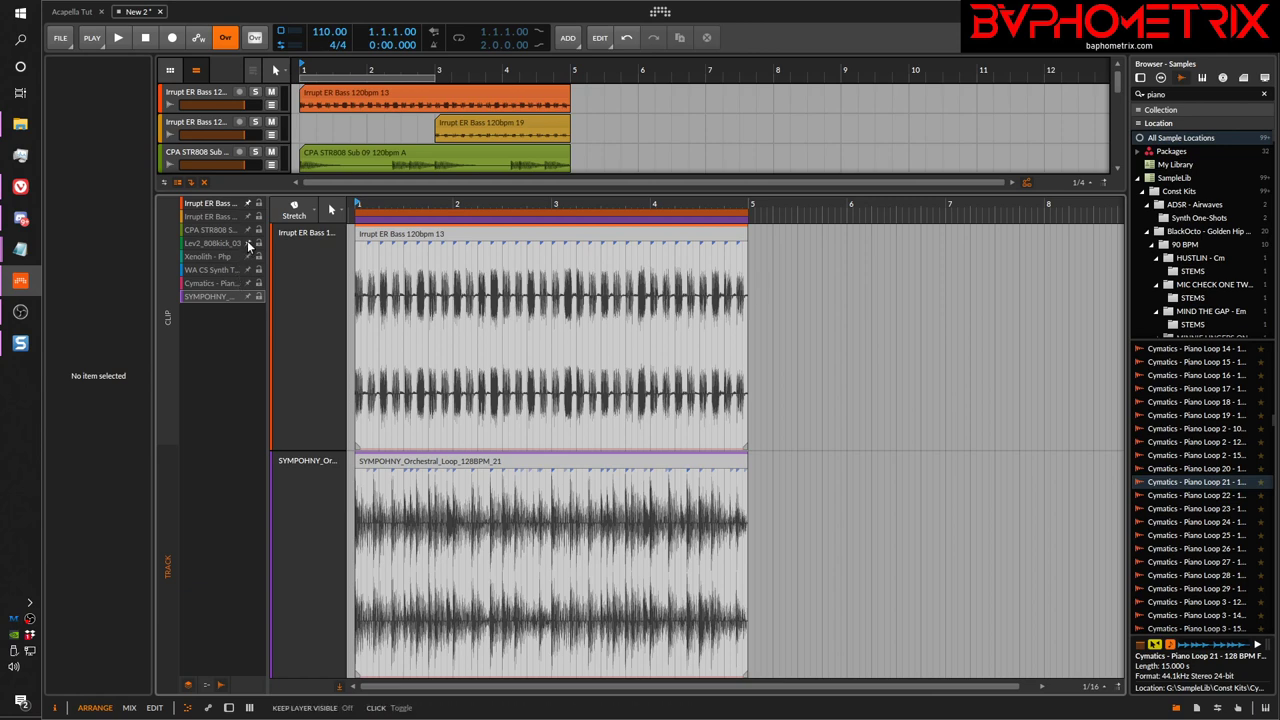
click(247, 243)
click(249, 256)
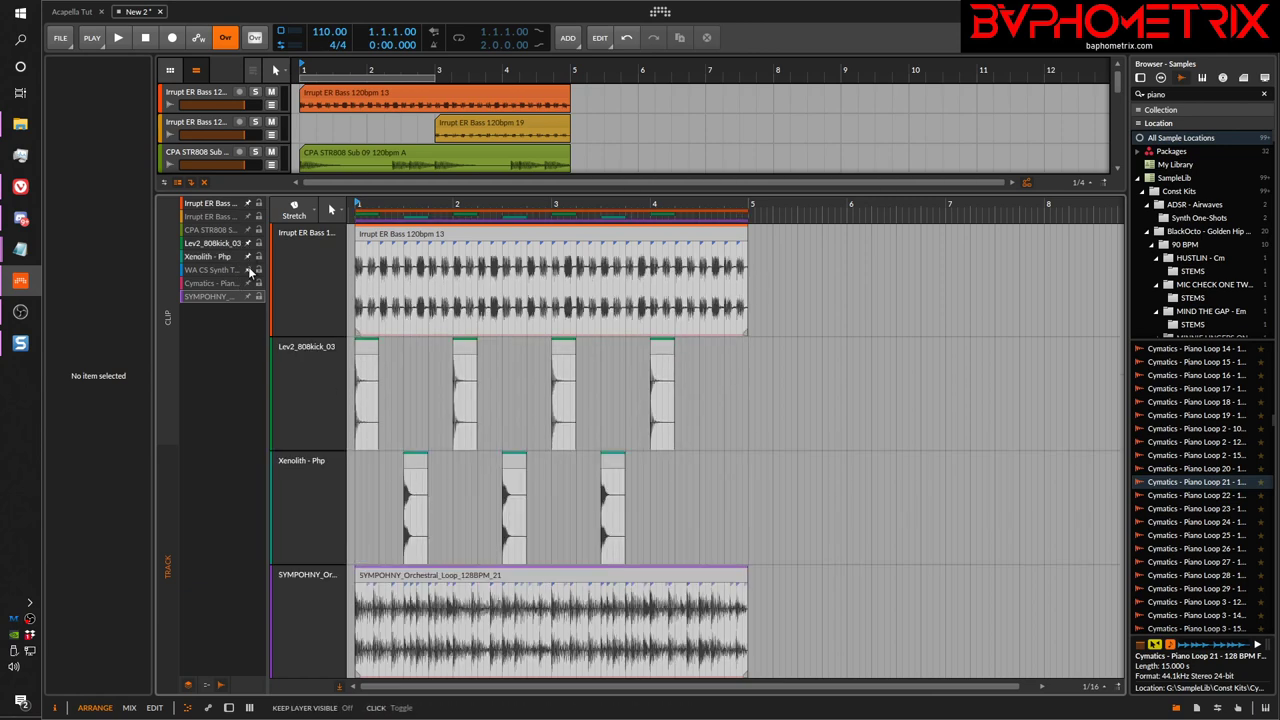
click(247, 269)
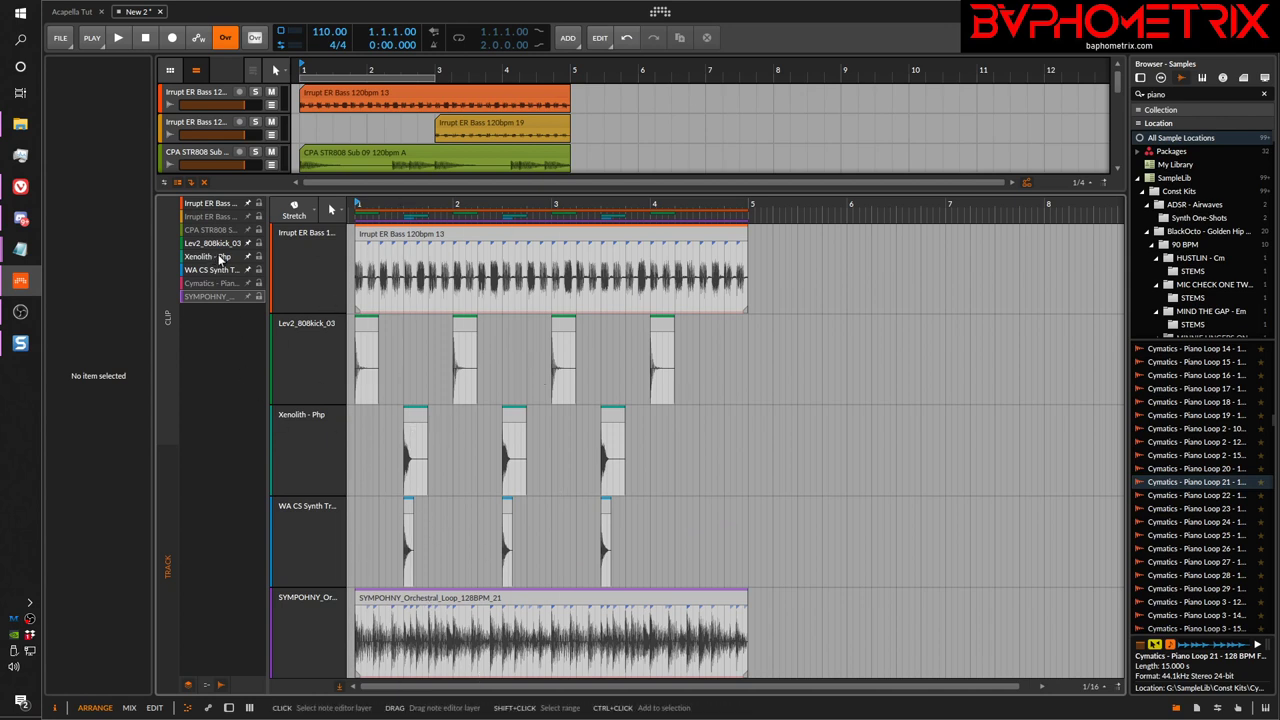
With the pinned layers displayed, switch the selected layer from SYMPOHNY to WA CS Synth, Irrupt ER Bass 120bpm 19 and Lev2_808kick_03
click(216, 296)
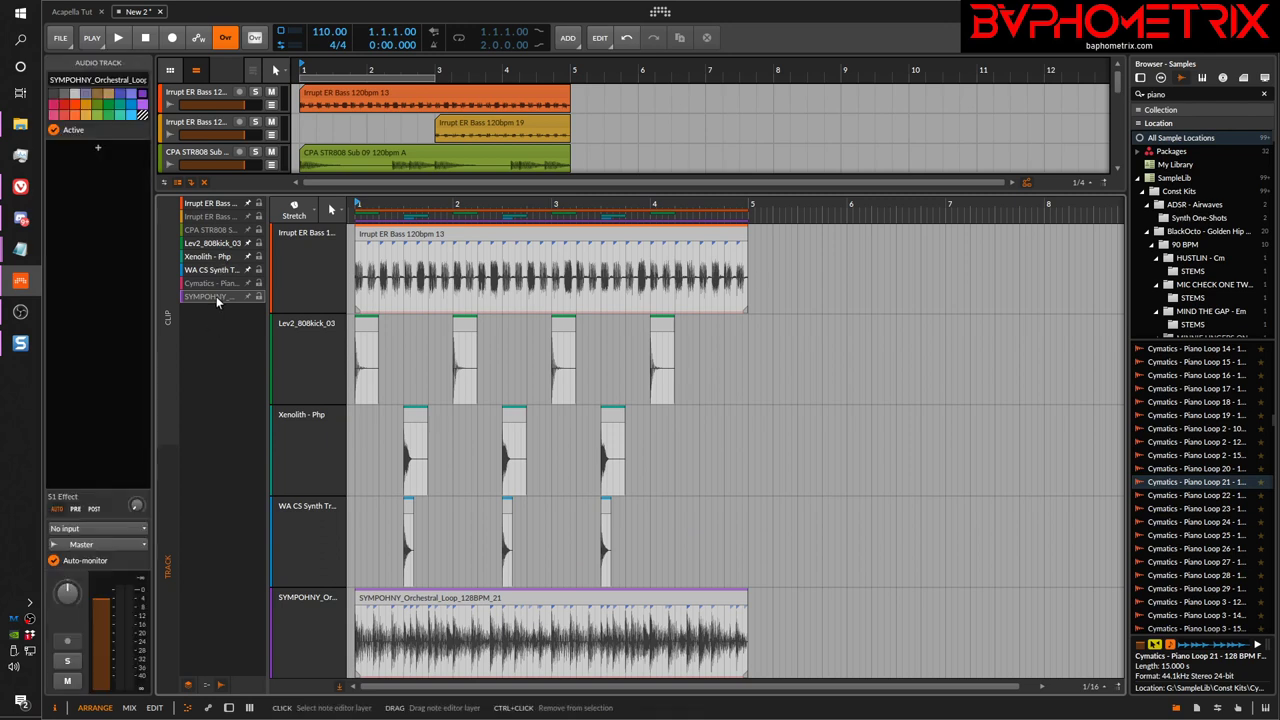
ctrl+click(216, 296)
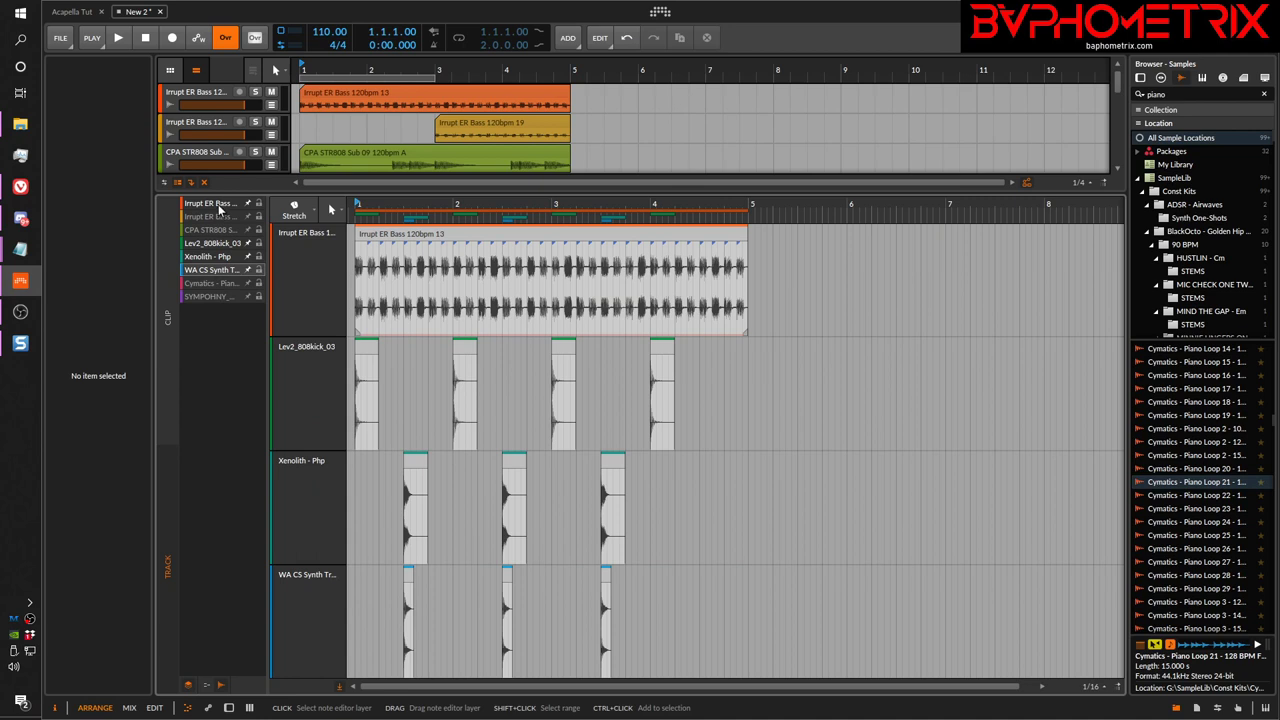
click(213, 270)
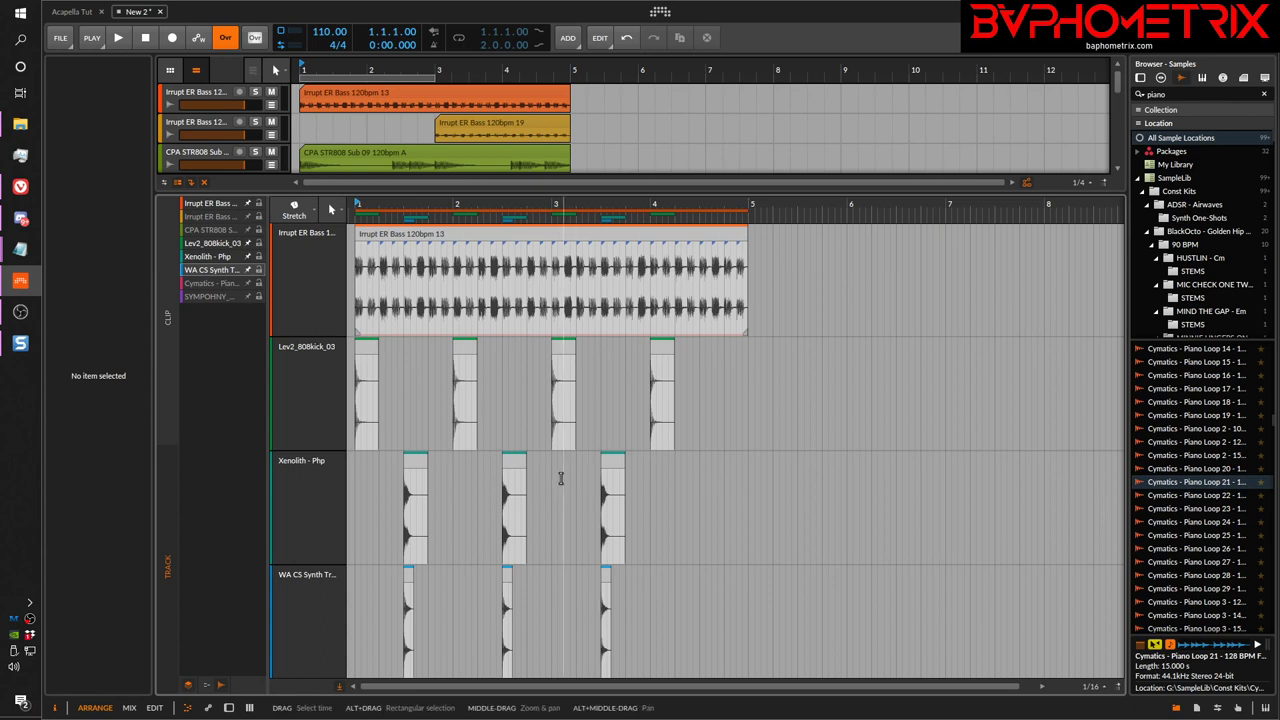
click(214, 218)
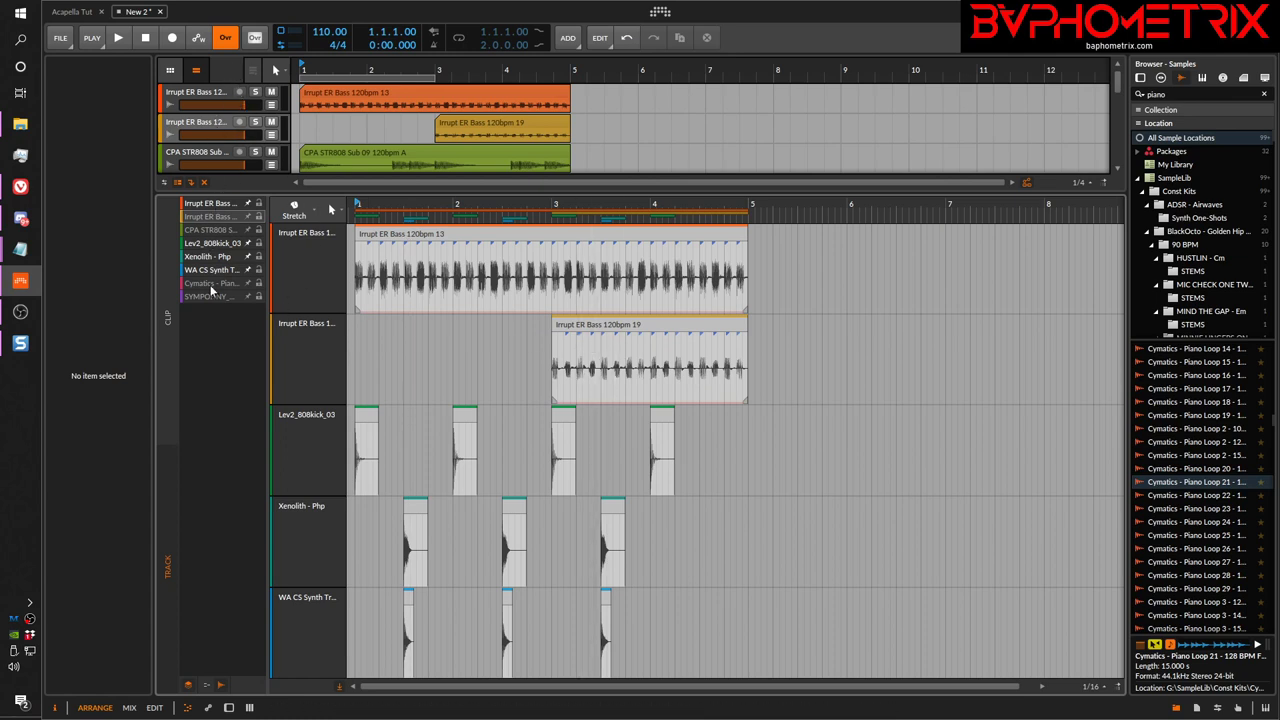
click(221, 217)
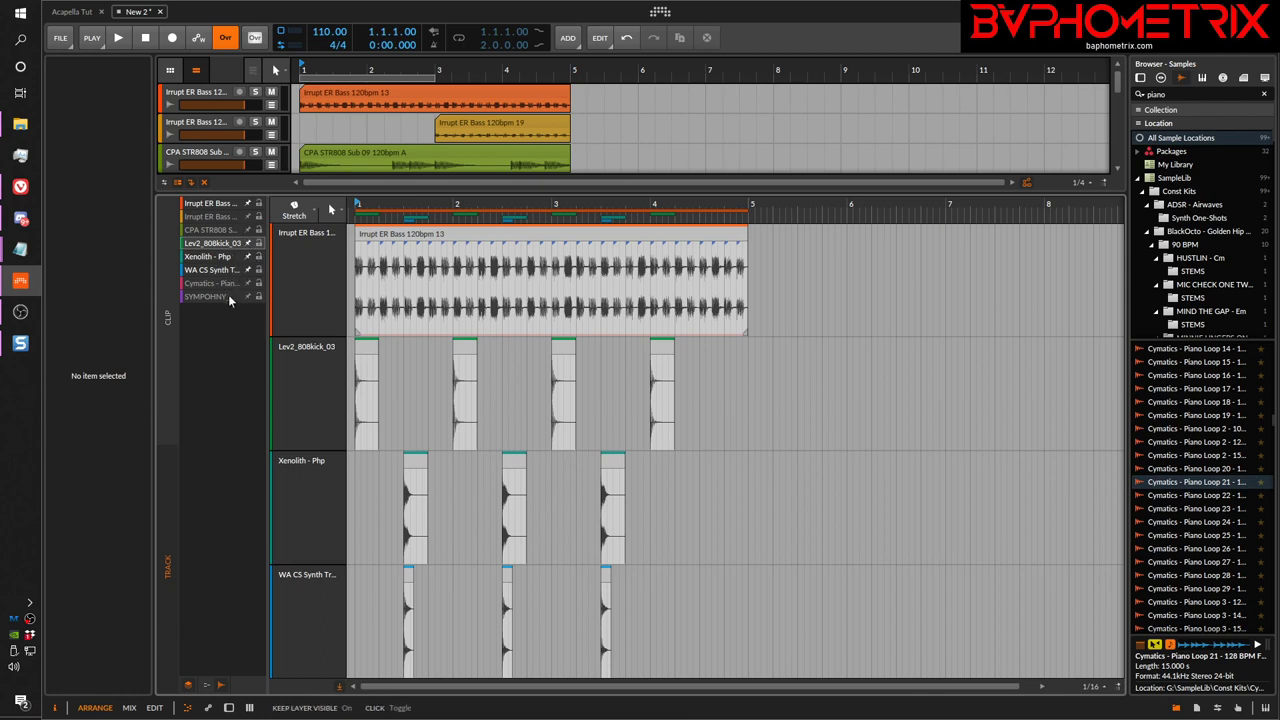
Unpin the WA CS Synth, Xenolith - Php, Lev2_808kick_03 and Irrupt ER Bass 120bpm 13 layers
click(248, 271)
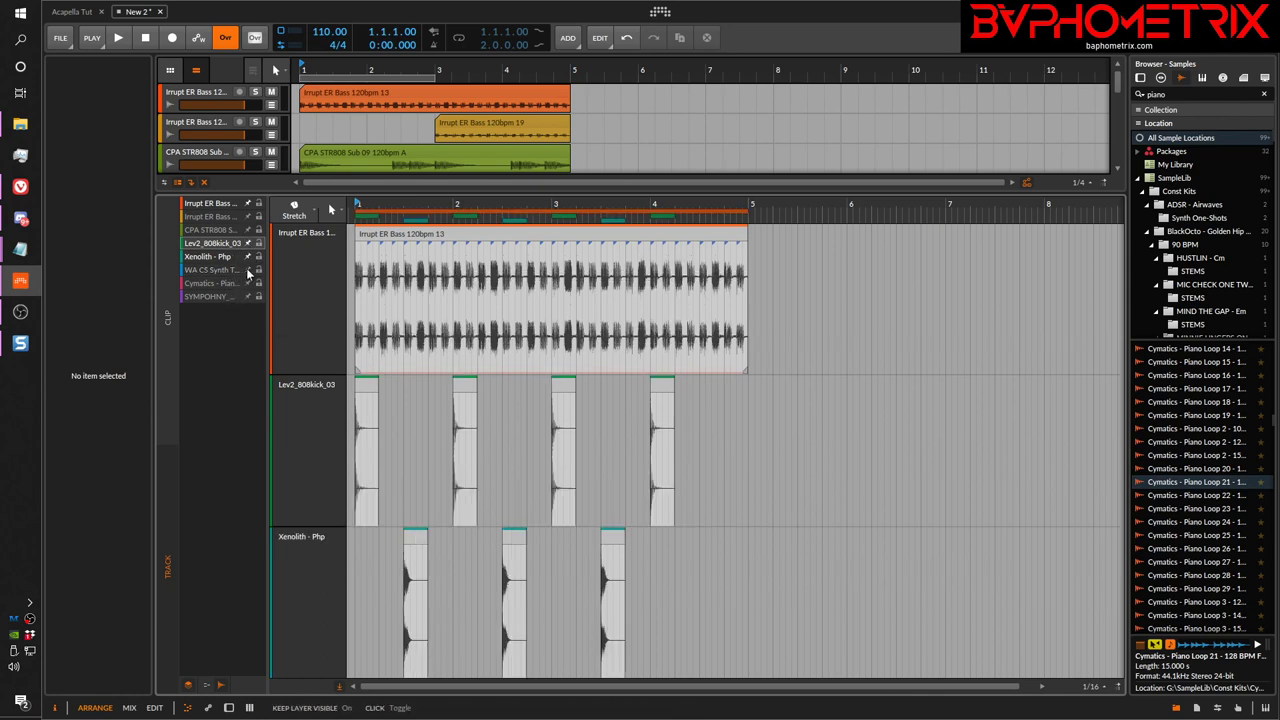
click(248, 257)
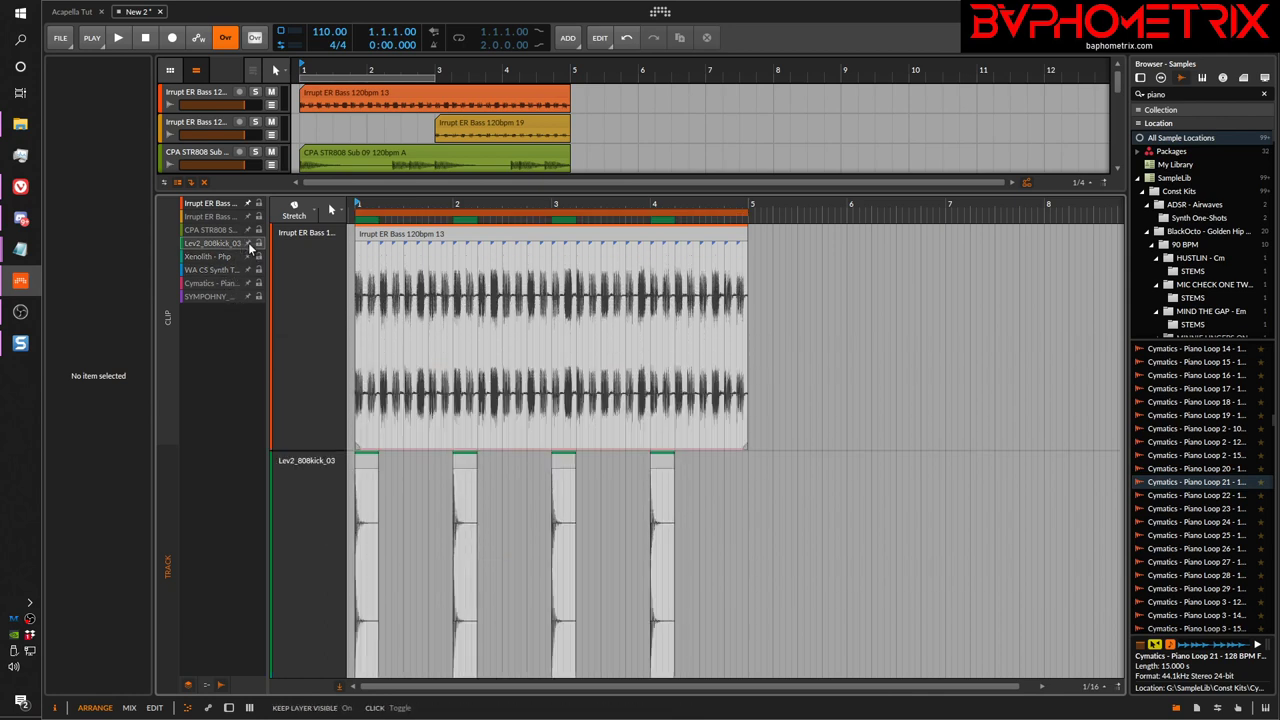
click(248, 204)
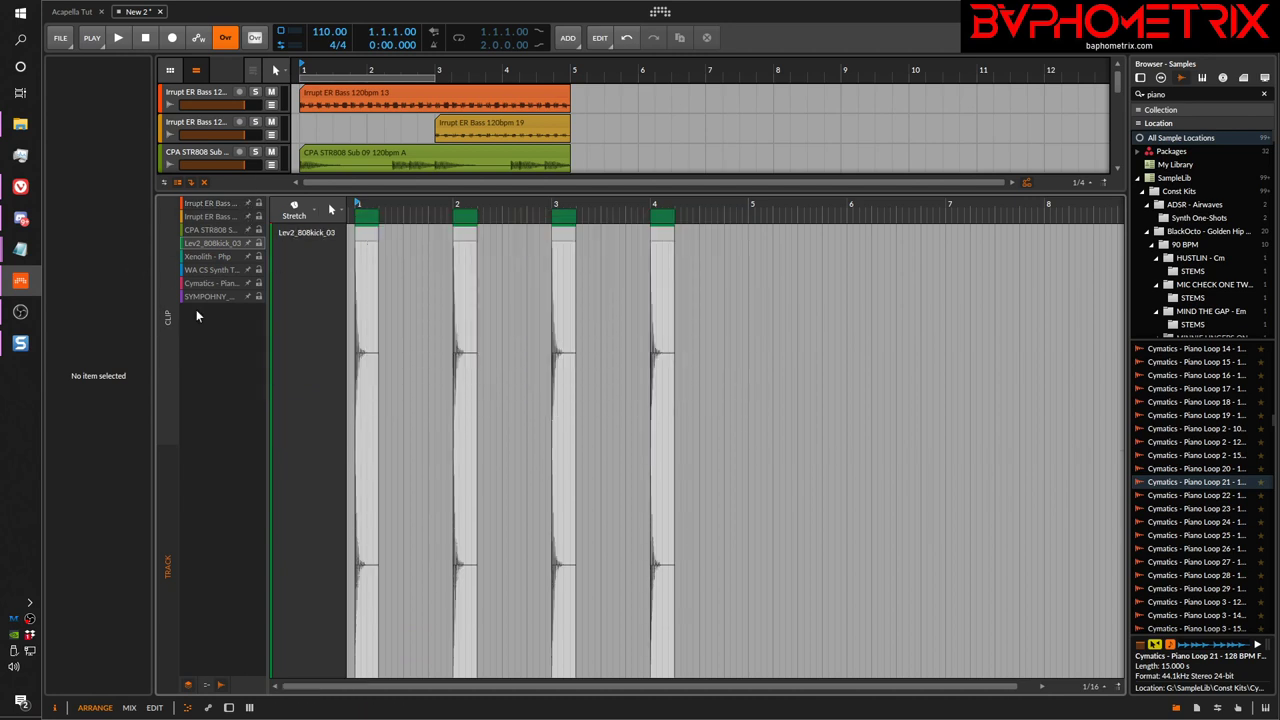
View the second bass, Xenolith and piano layers singly, and add Xenolith - Php and Irrupt ER Bass 120bpm 19 to the piano selection
click(216, 217)
click(207, 258)
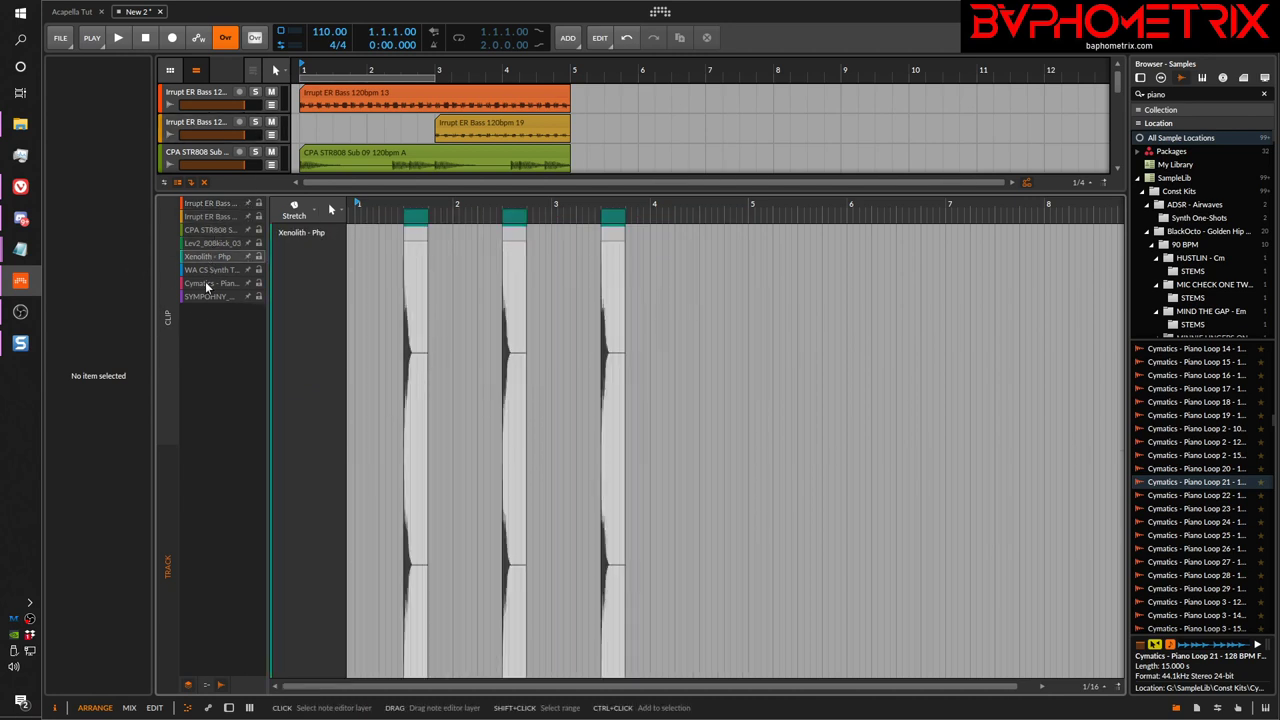
click(207, 284)
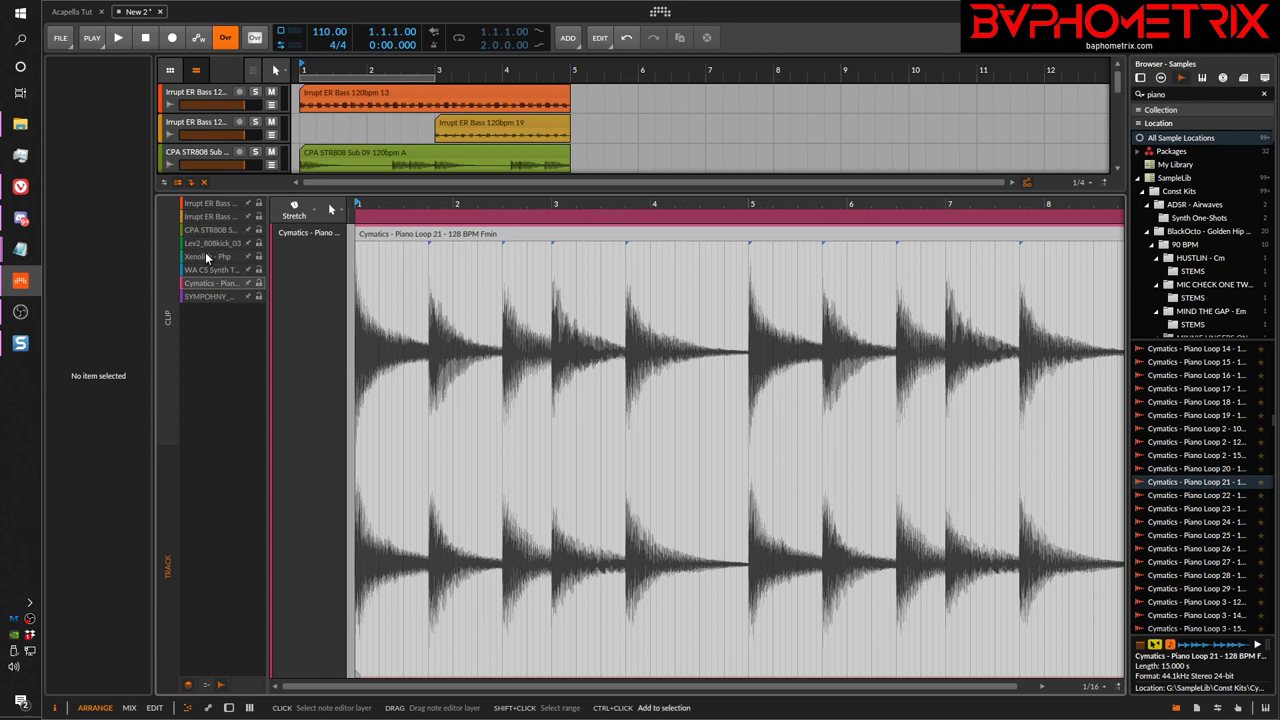
ctrl+click(205, 252)
ctrl+click(205, 215)
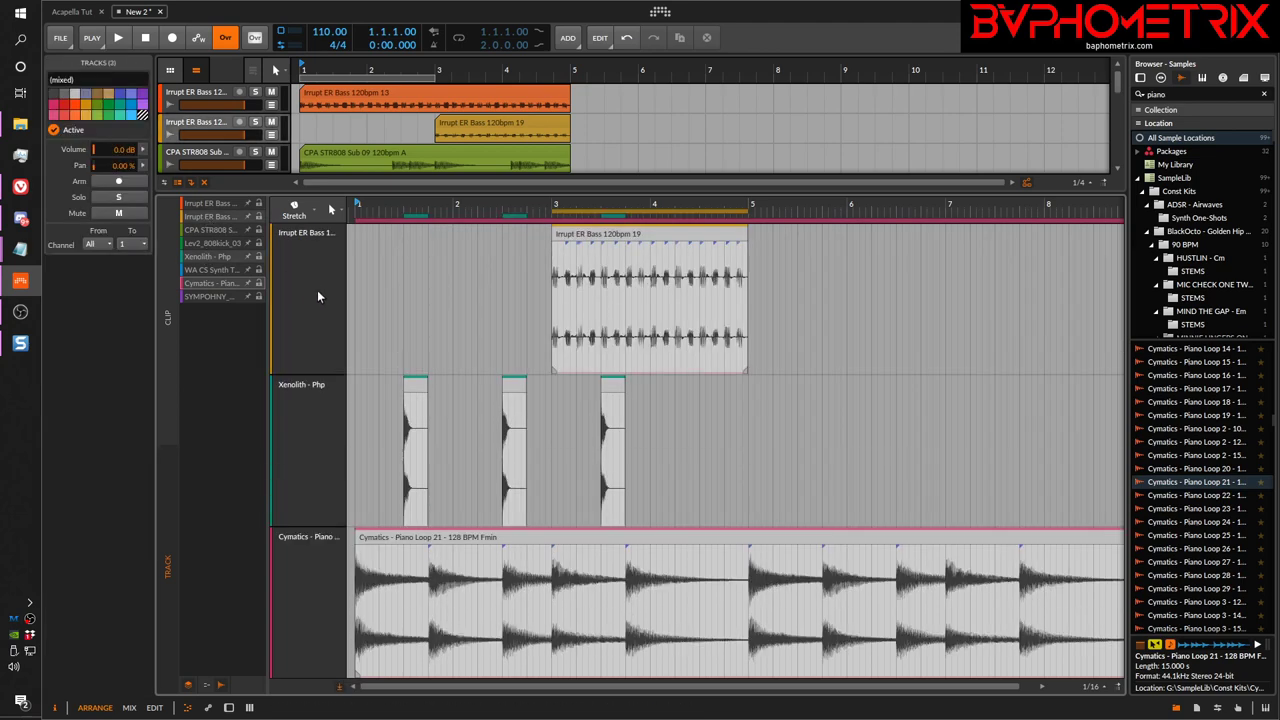
Select the WA CS Synth layer and pin the Irrupt ER Bass 120bpm 13, CPA STR808 Sub, Lev2_808kick_03 and Xenolith - Php layers
click(223, 259)
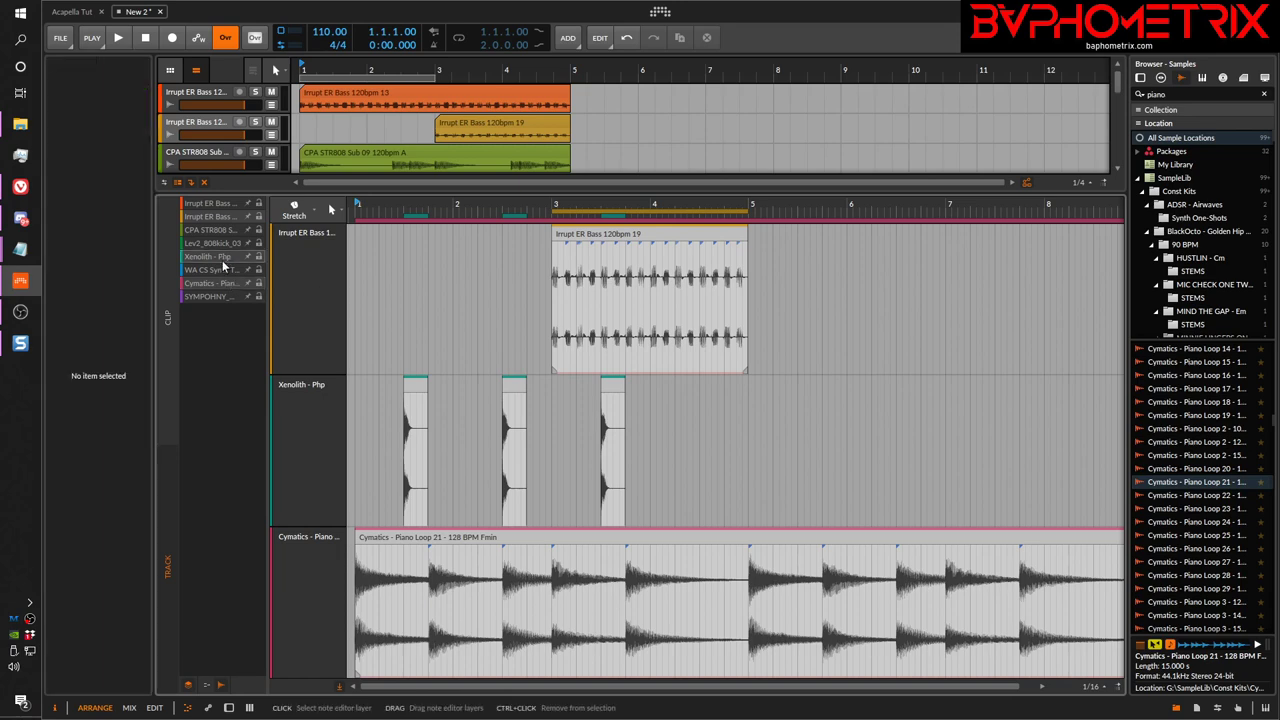
click(221, 270)
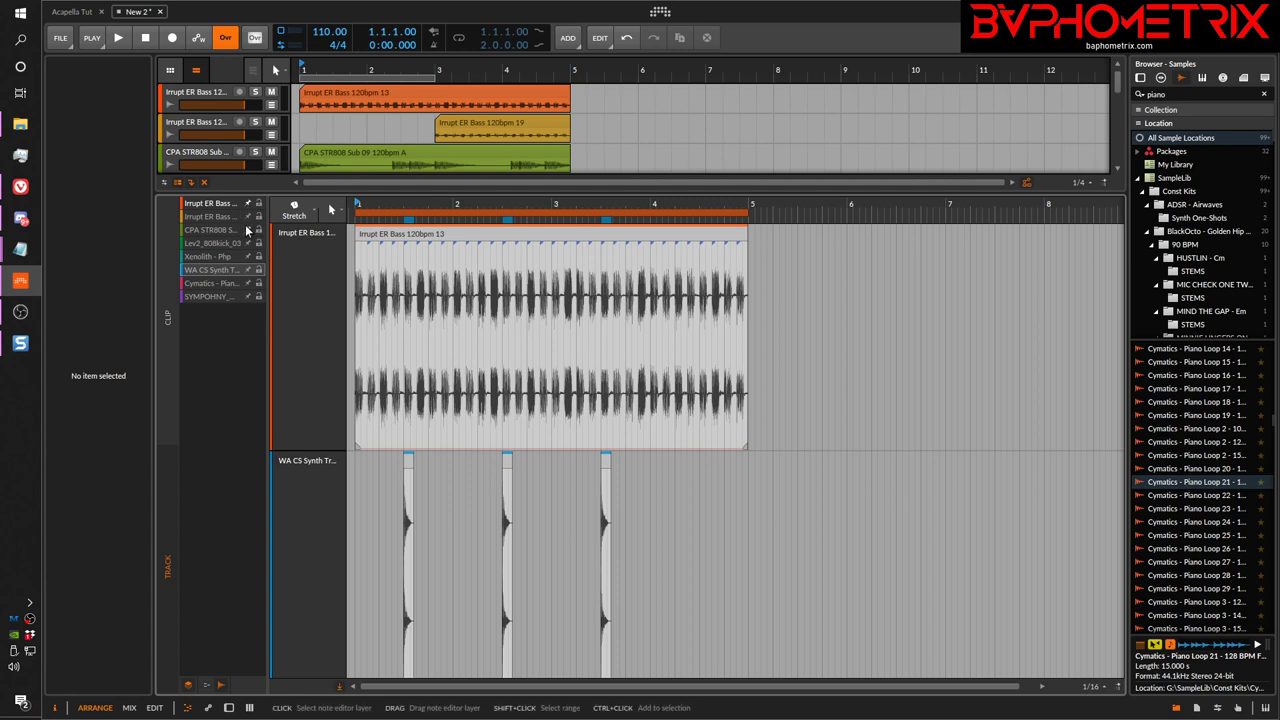
click(248, 230)
click(248, 243)
click(248, 256)
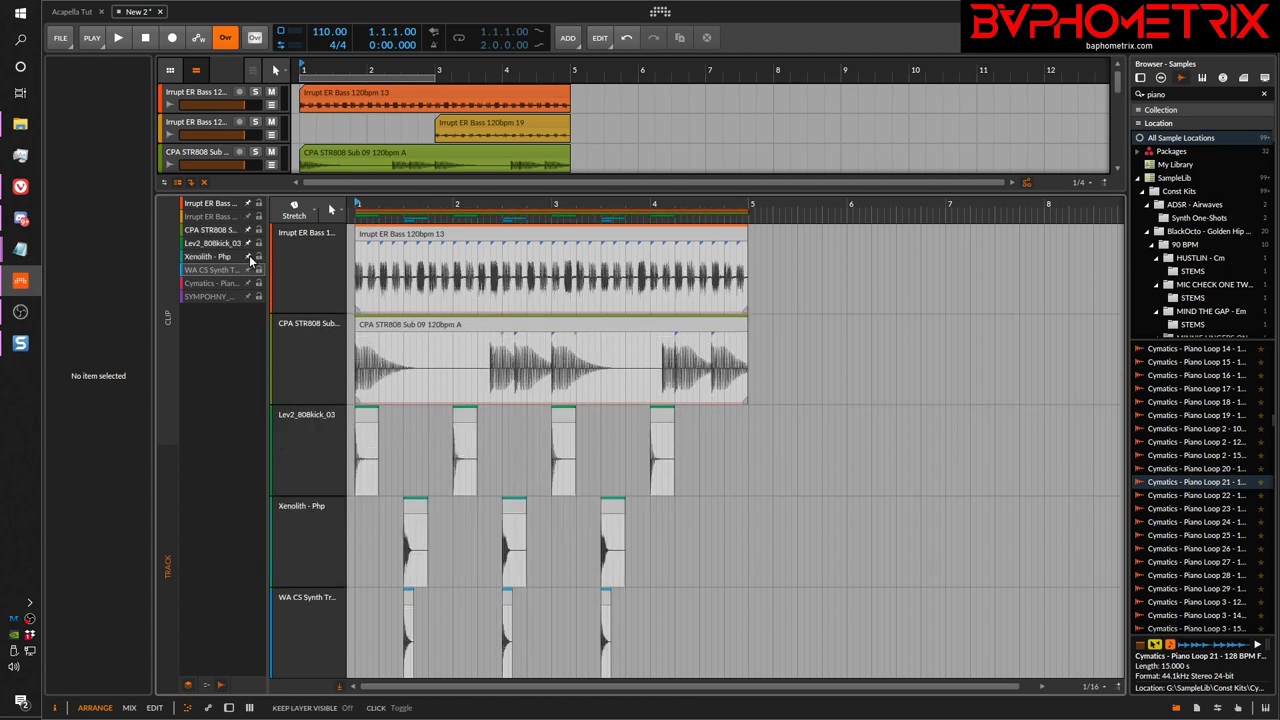
Select the Xenolith - Php layer, switch to Lev2_808kick_03, and turn Xenolith's pin off and on again
click(232, 268)
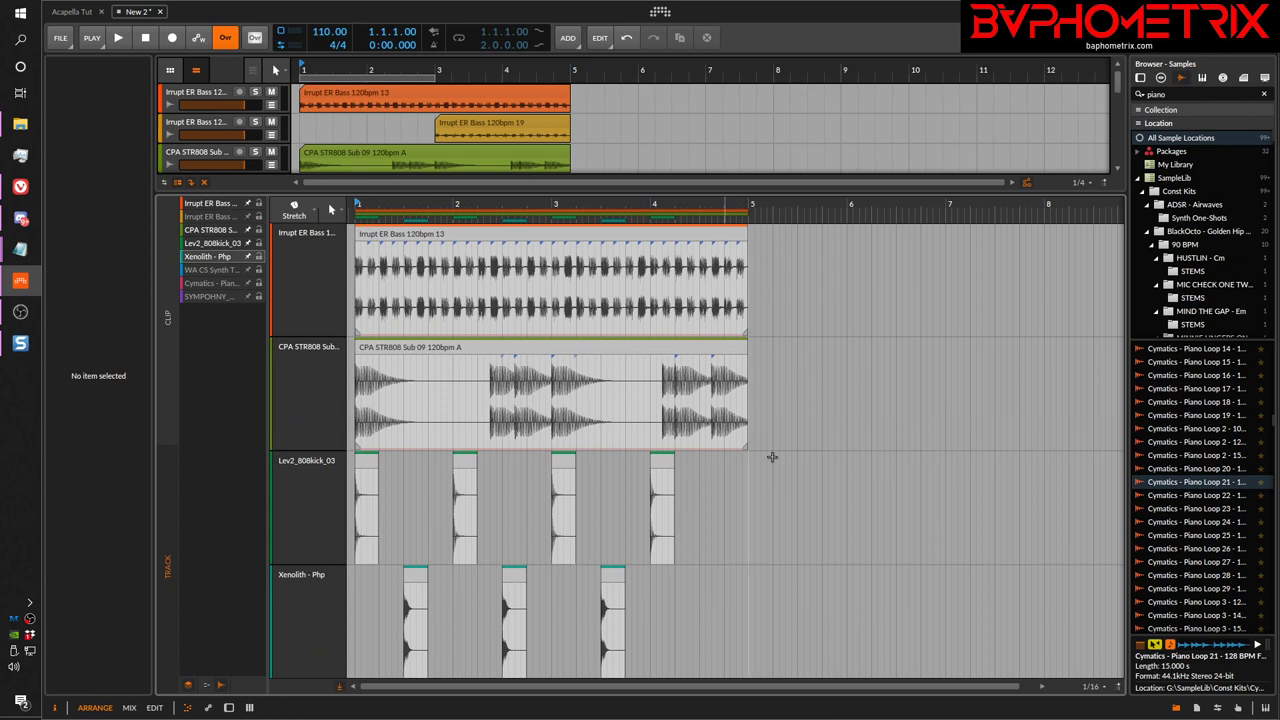
click(230, 256)
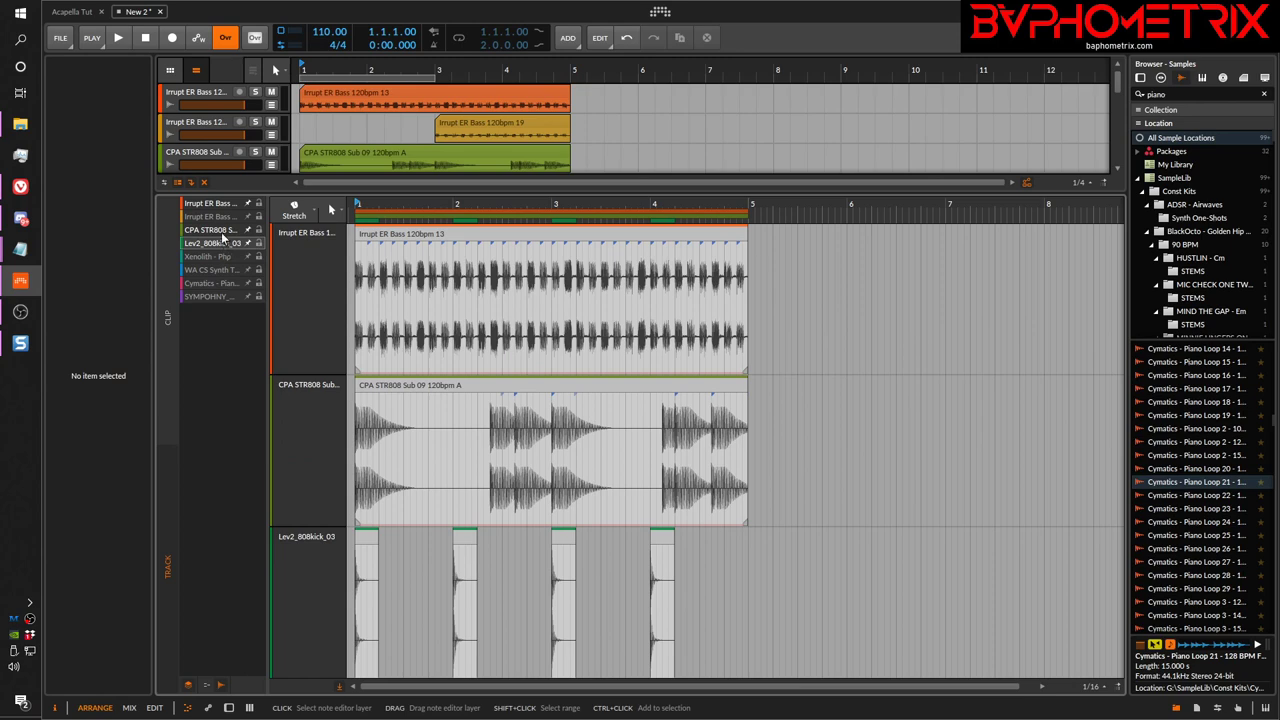
click(246, 258)
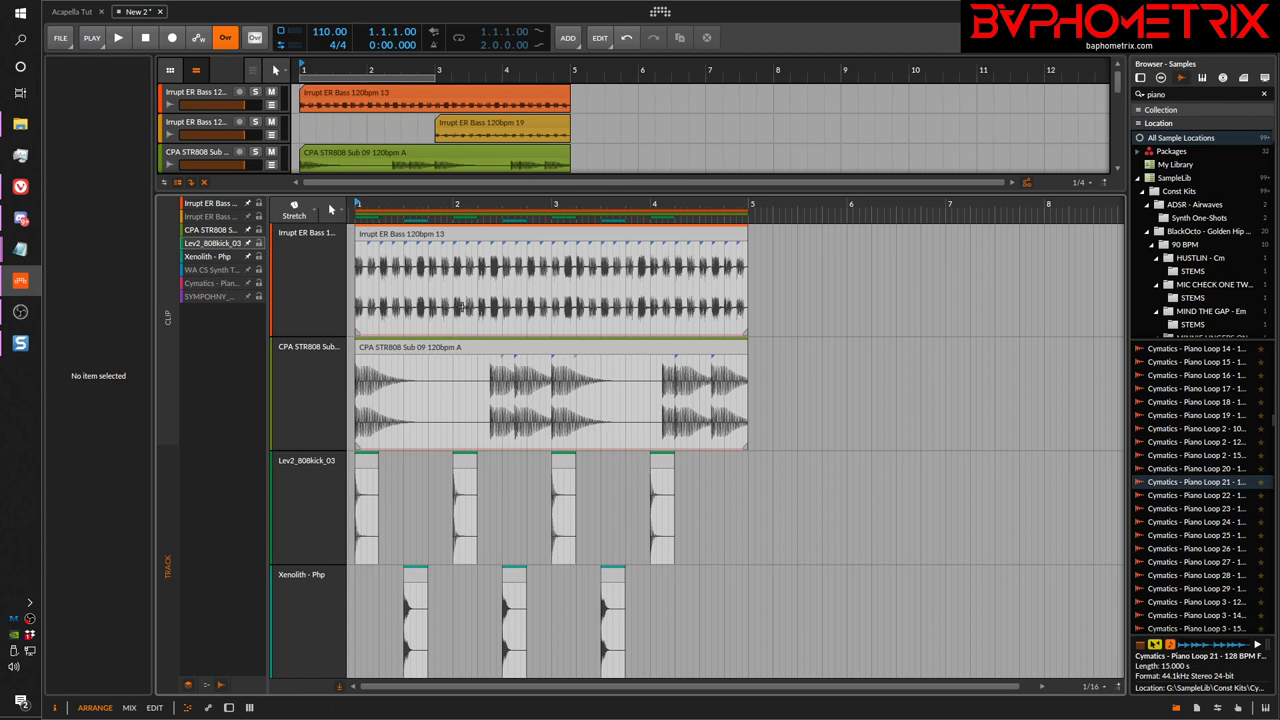
Try adjusting the end of the Irrupt ER Bass 120bpm 13 event in its layer, and undo the change
click(259, 204)
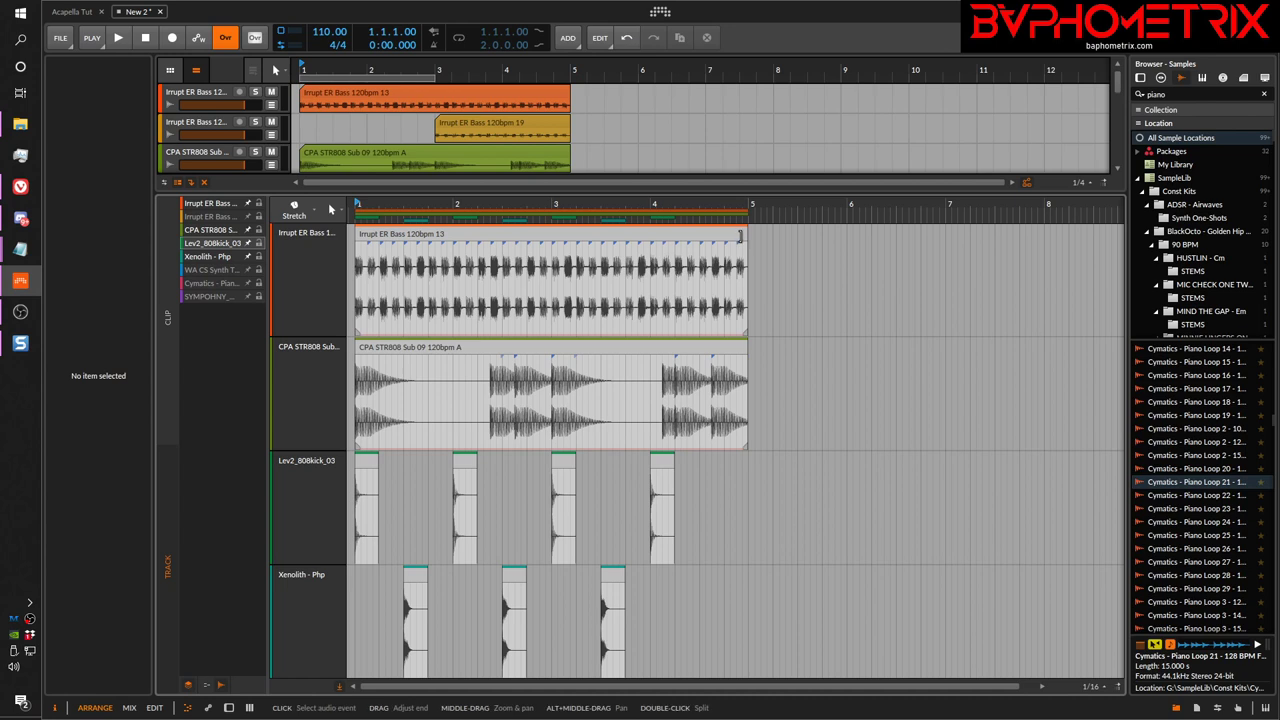
mouse_move(739, 235)
mouse_down()
mouse_move(677, 238)
mouse_move(748, 238)
mouse_up()
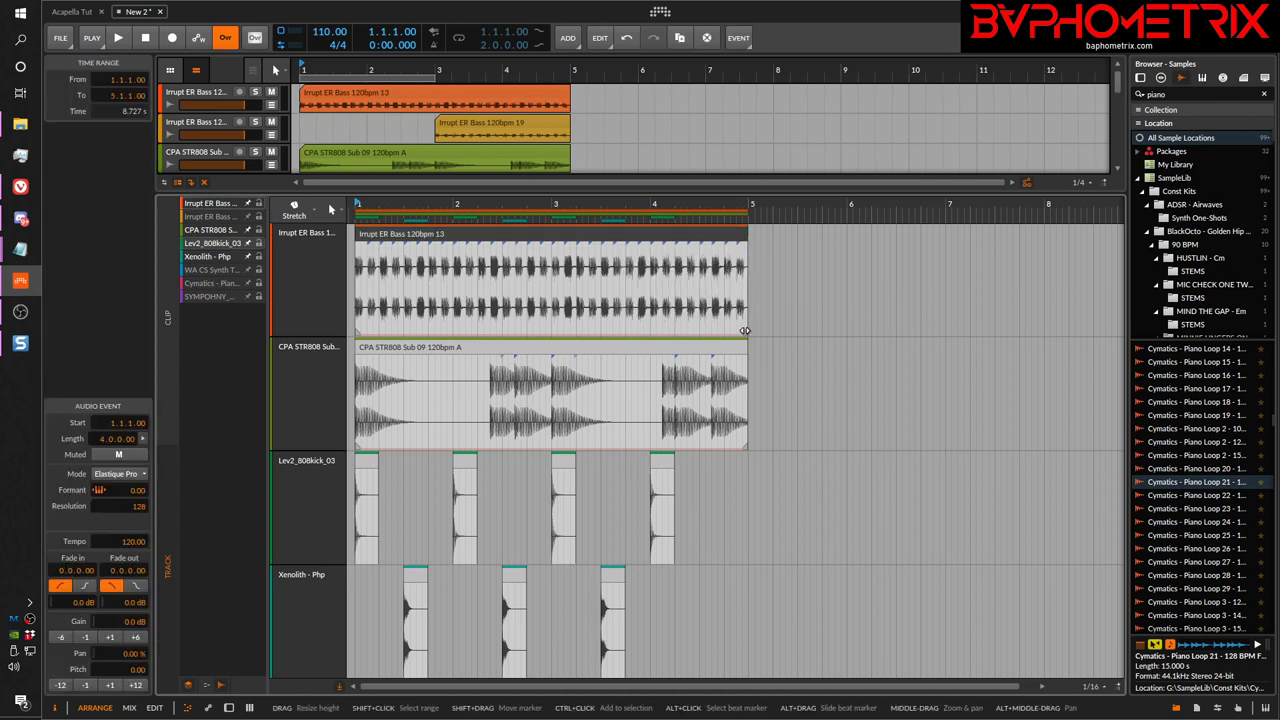
mouse_move(745, 330)
mouse_down()
mouse_move(451, 330)
mouse_move(765, 324)
mouse_move(702, 332)
mouse_up()
key(ctrl+z)
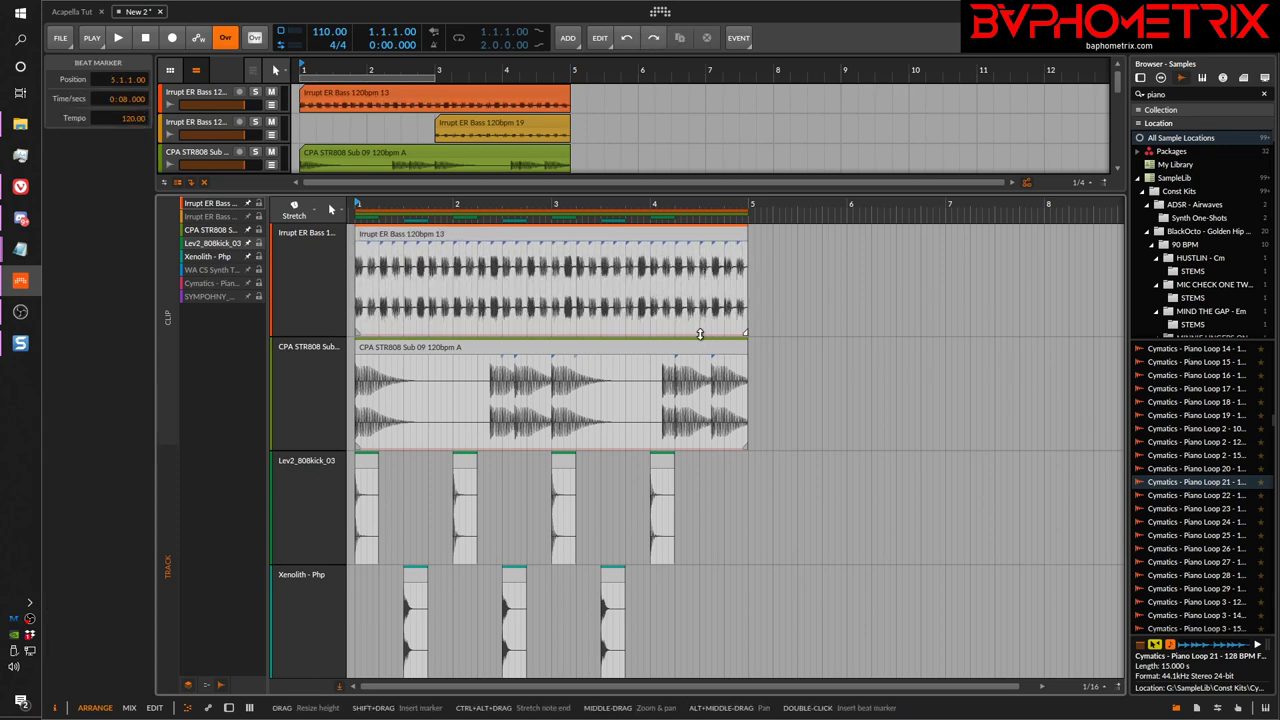
Lock the Irrupt ER Bass 120bpm 13 and Lev2_808kick_03 layers against editing, and unlock both again
click(259, 203)
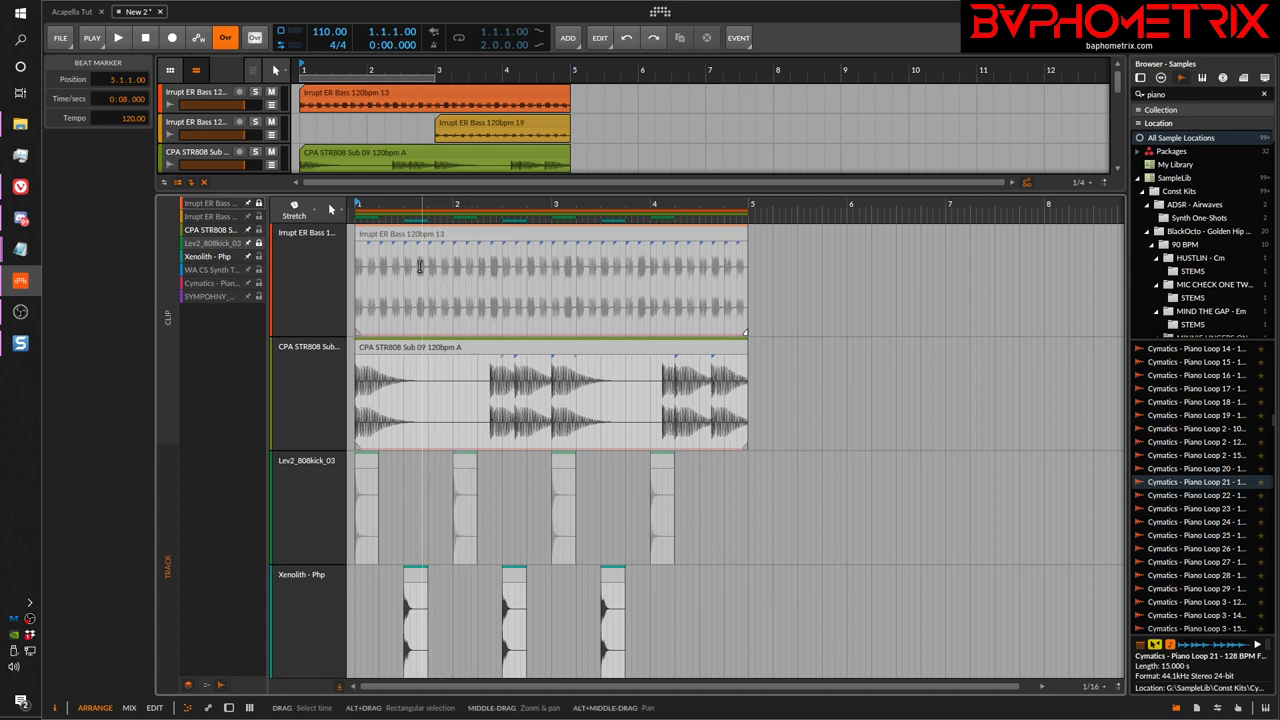
click(259, 203)
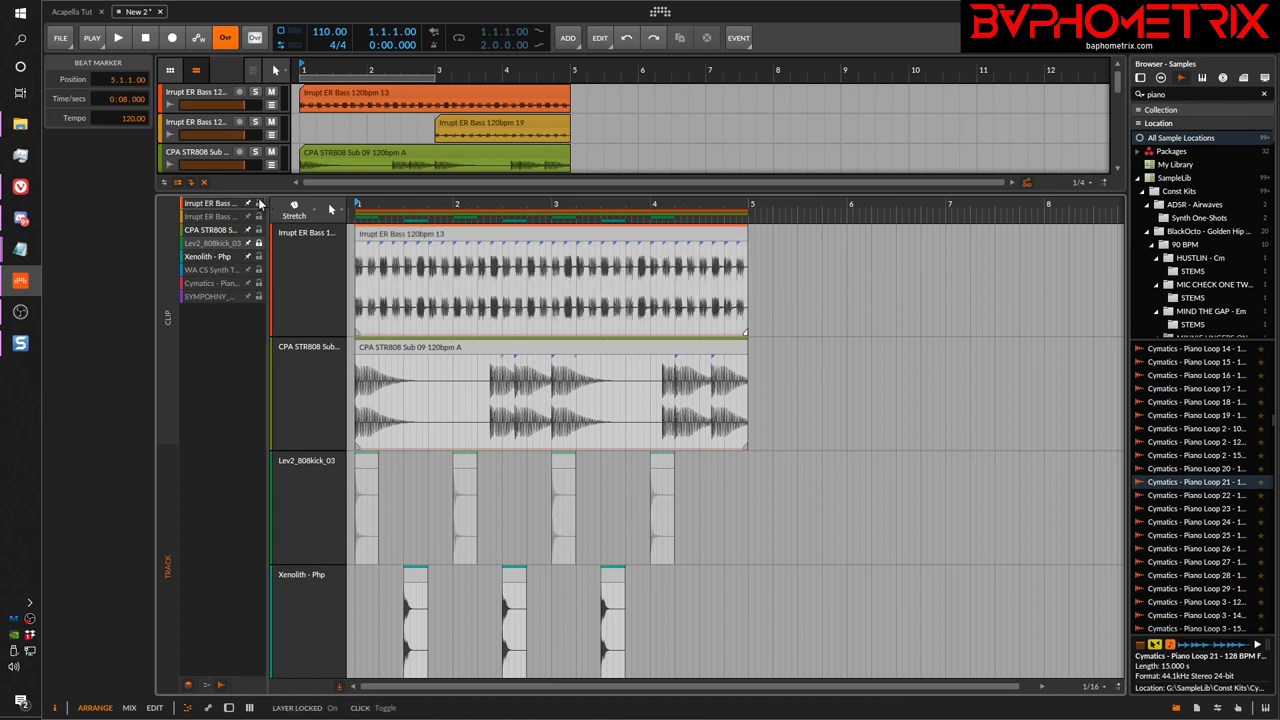
click(258, 243)
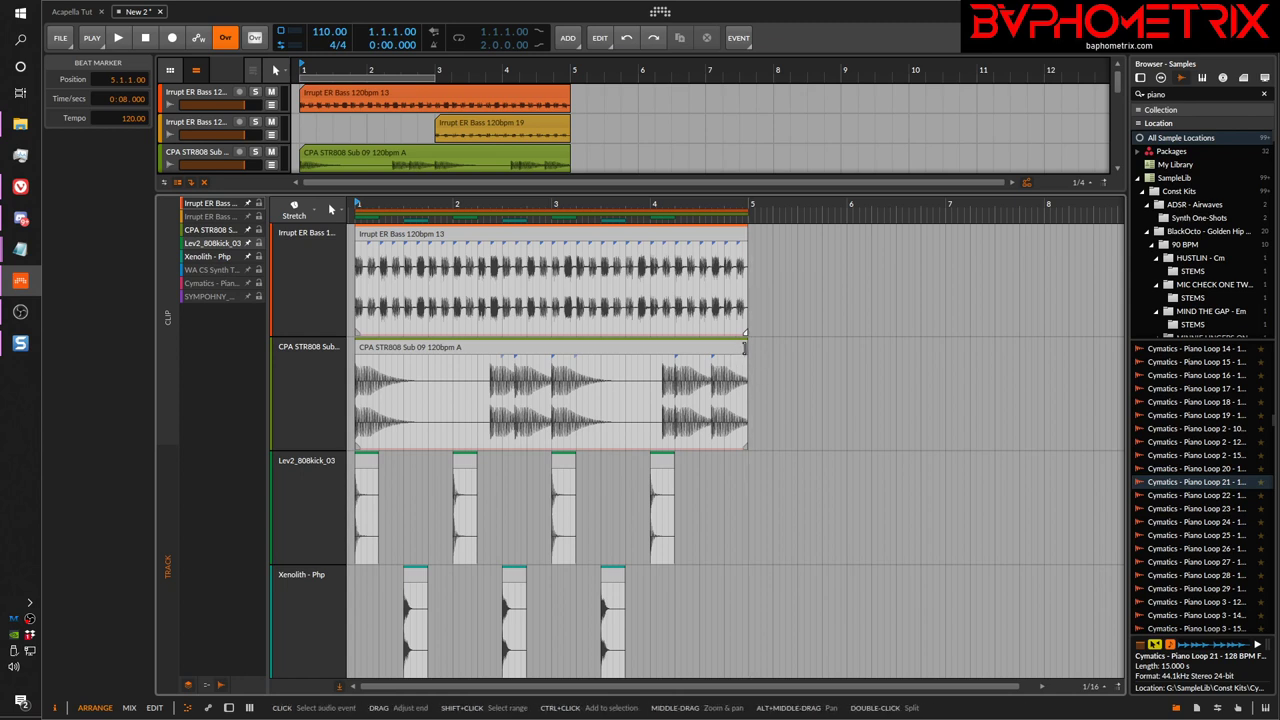
Shorten the CPA STR808 Sub 09 120bpm A event from its end to a length of 3.1.2.11
drag(744, 347, 687, 353)
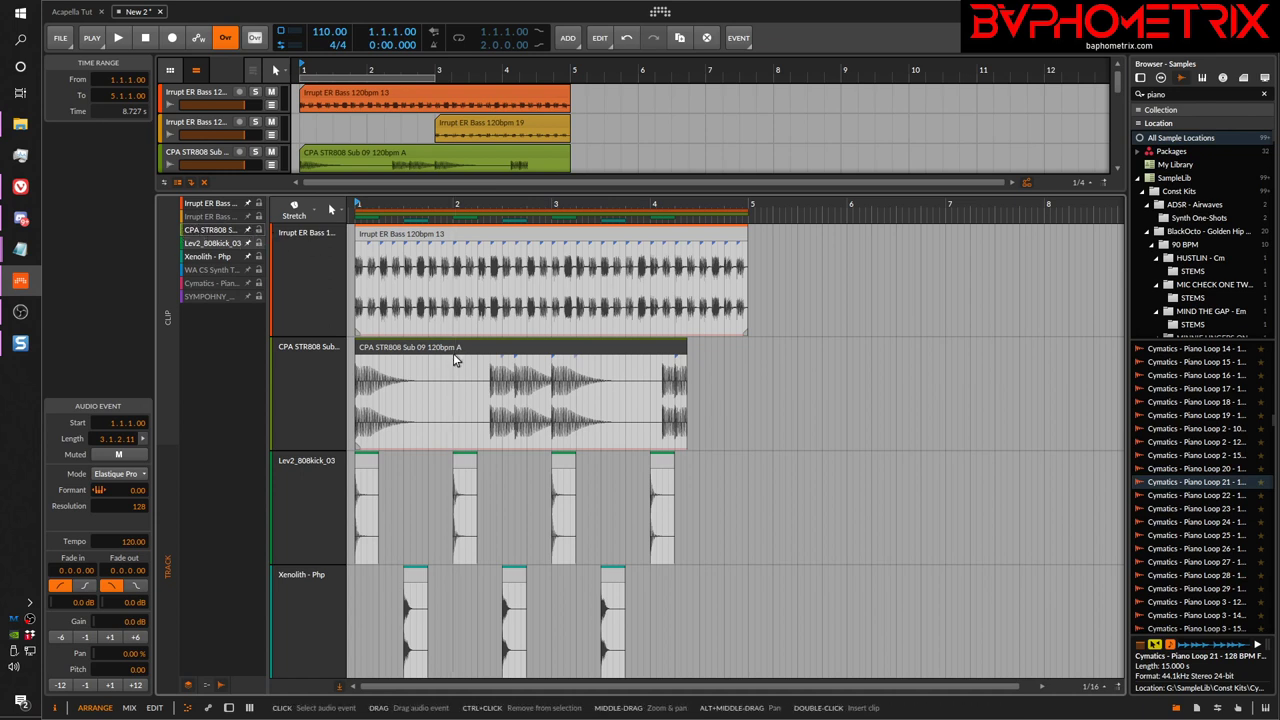
Undo the CPA STR808 Sub 09 trim, then try moving and lengthening the last Xenolith - Php event near bar 4 and undo that too
key(ctrl+z)
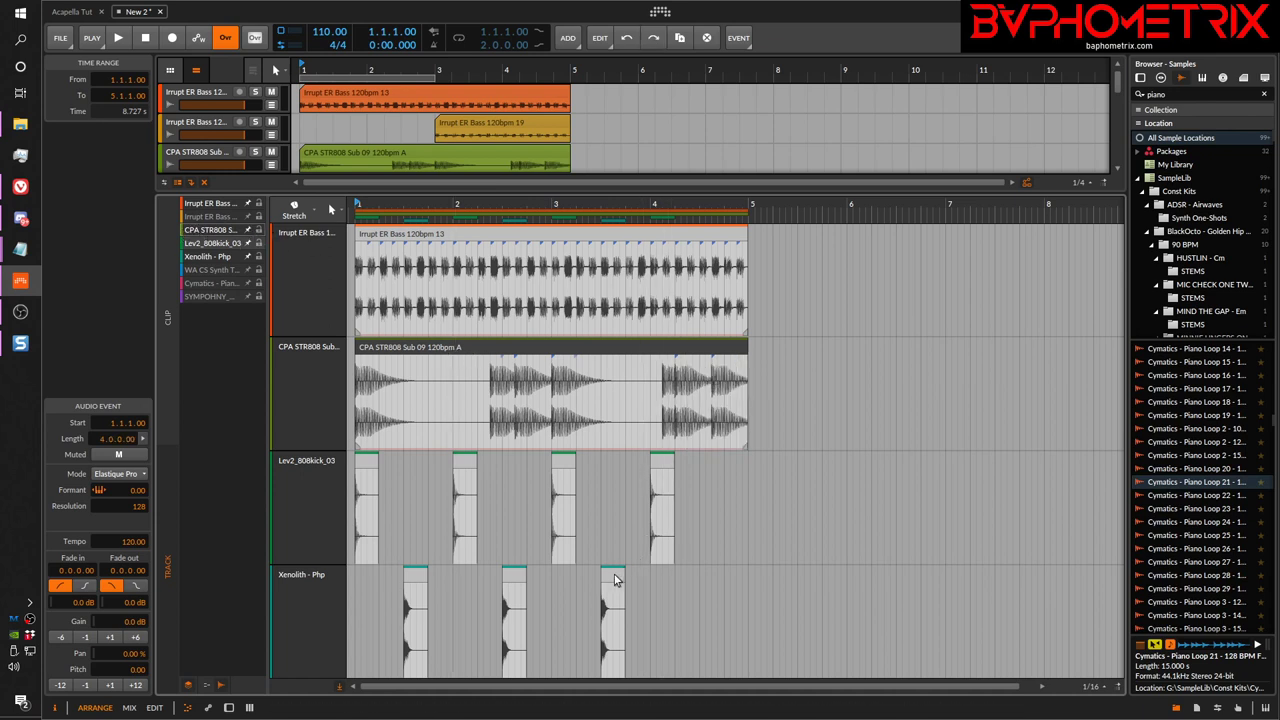
drag(612, 574, 678, 585)
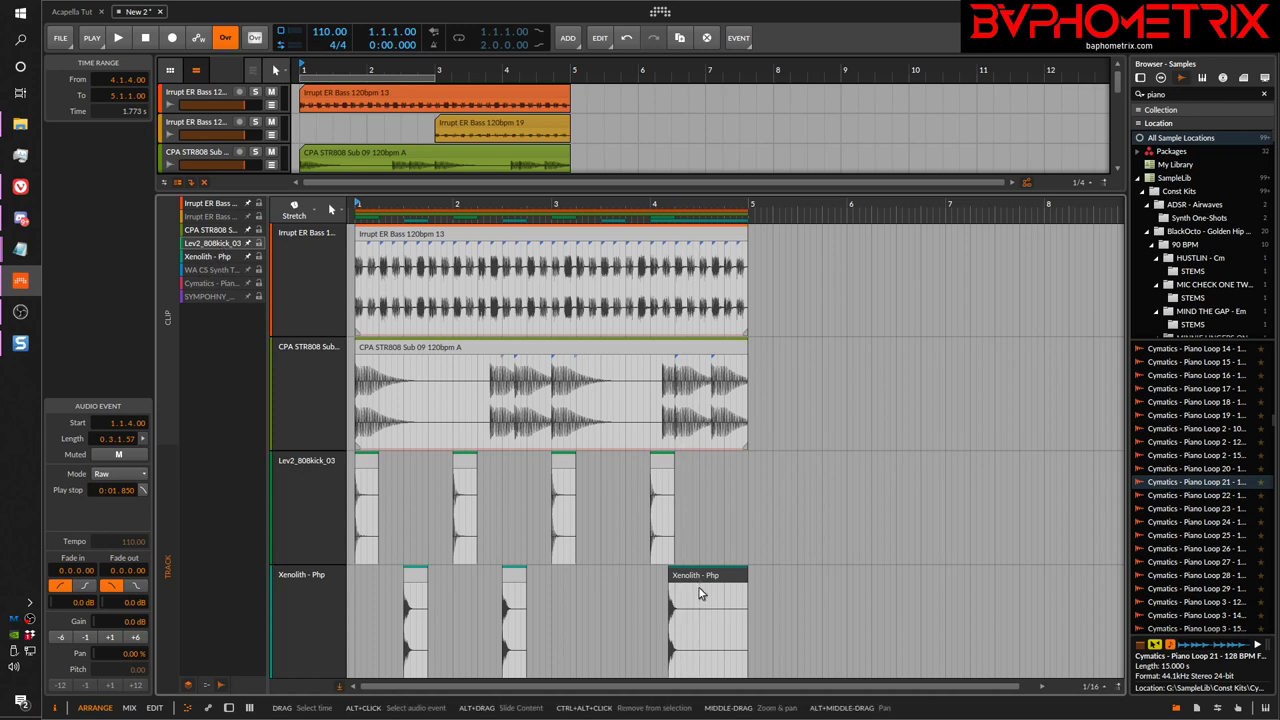
key(ctrl+z)
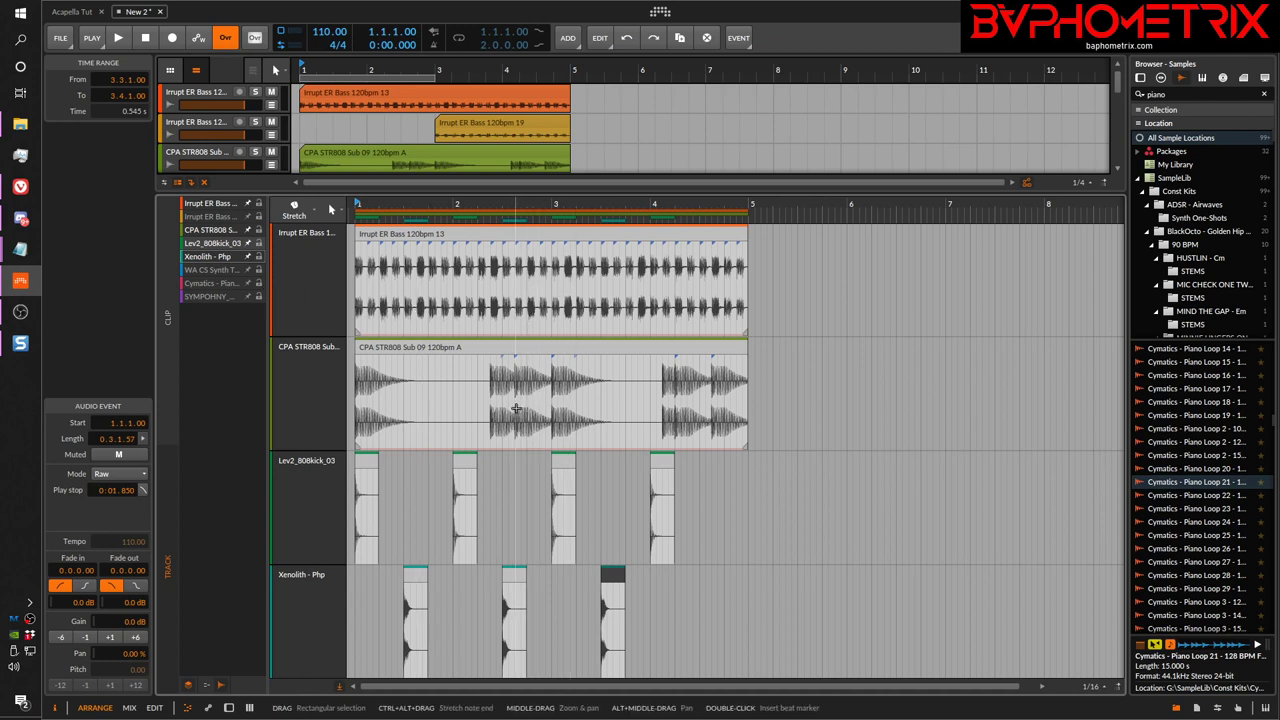
In Stretch mode, warp the CPA STR808 Sub 09 event earlier at two markers and move Irrupt ER Bass 120bpm 13's middle audio to bar 4
click(294, 214)
mouse_move(551, 440)
mouse_down()
mouse_move(517, 446)
mouse_move(527, 452)
mouse_up()
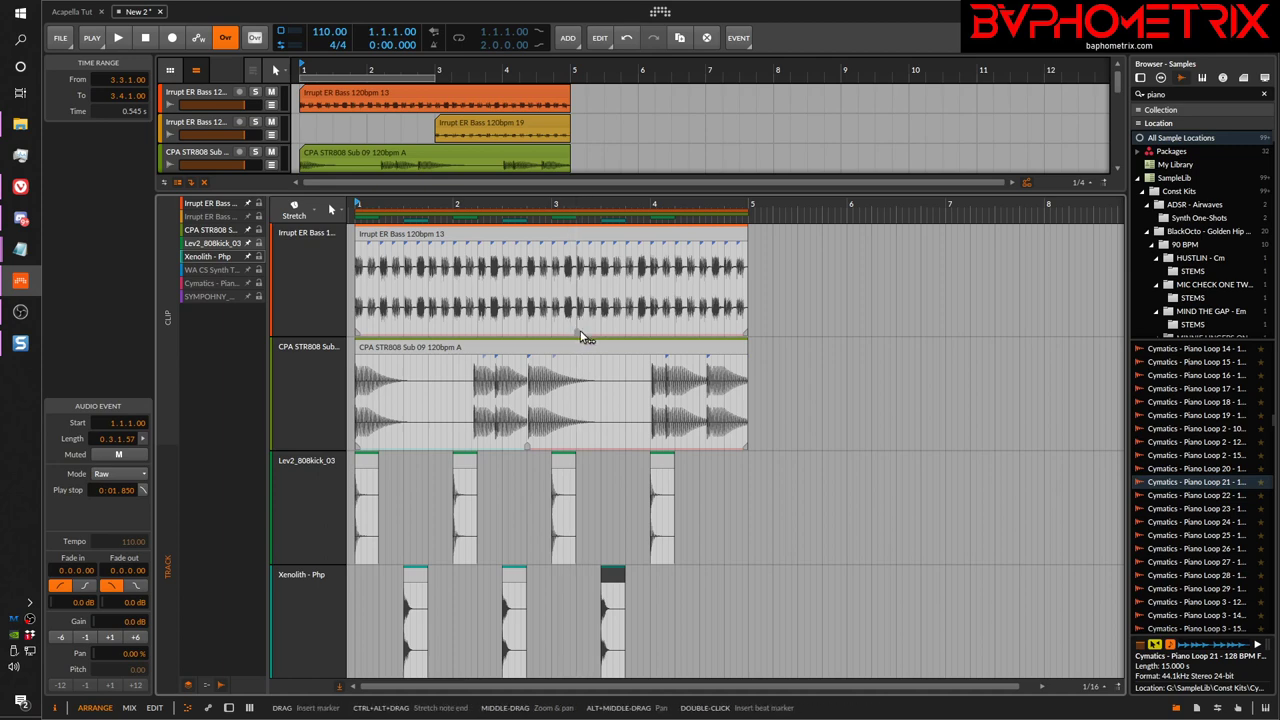
drag(578, 333, 650, 333)
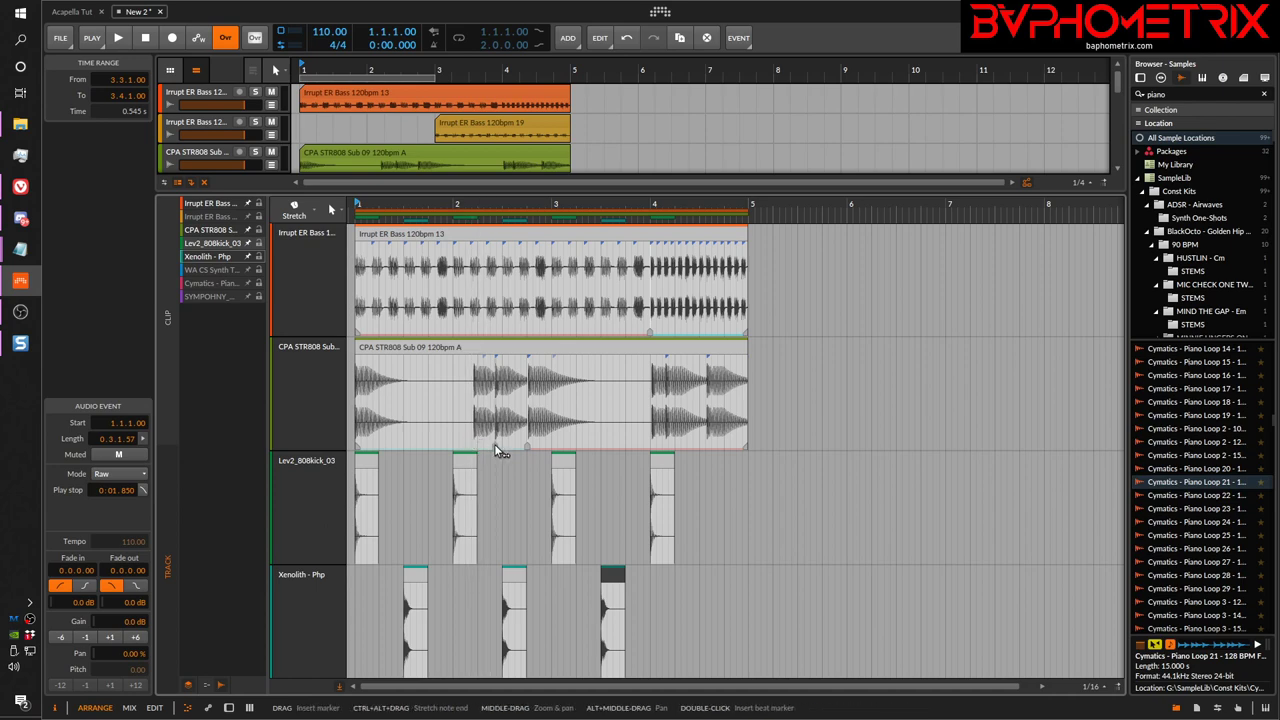
drag(494, 444, 404, 438)
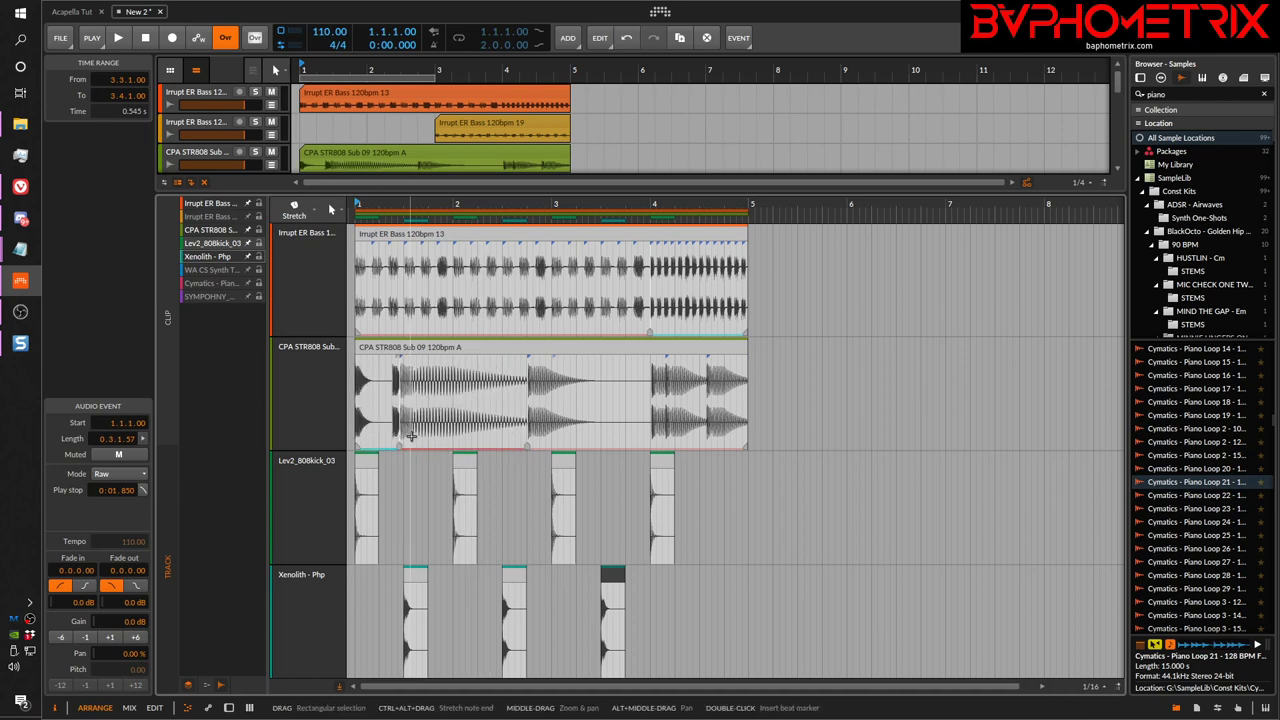
Shorten the third and fourth Lev2_808kick_03 events to lengths of 0.1.0.00 and 0.0.1.26, and slide the audio content of the fourth
click(559, 497)
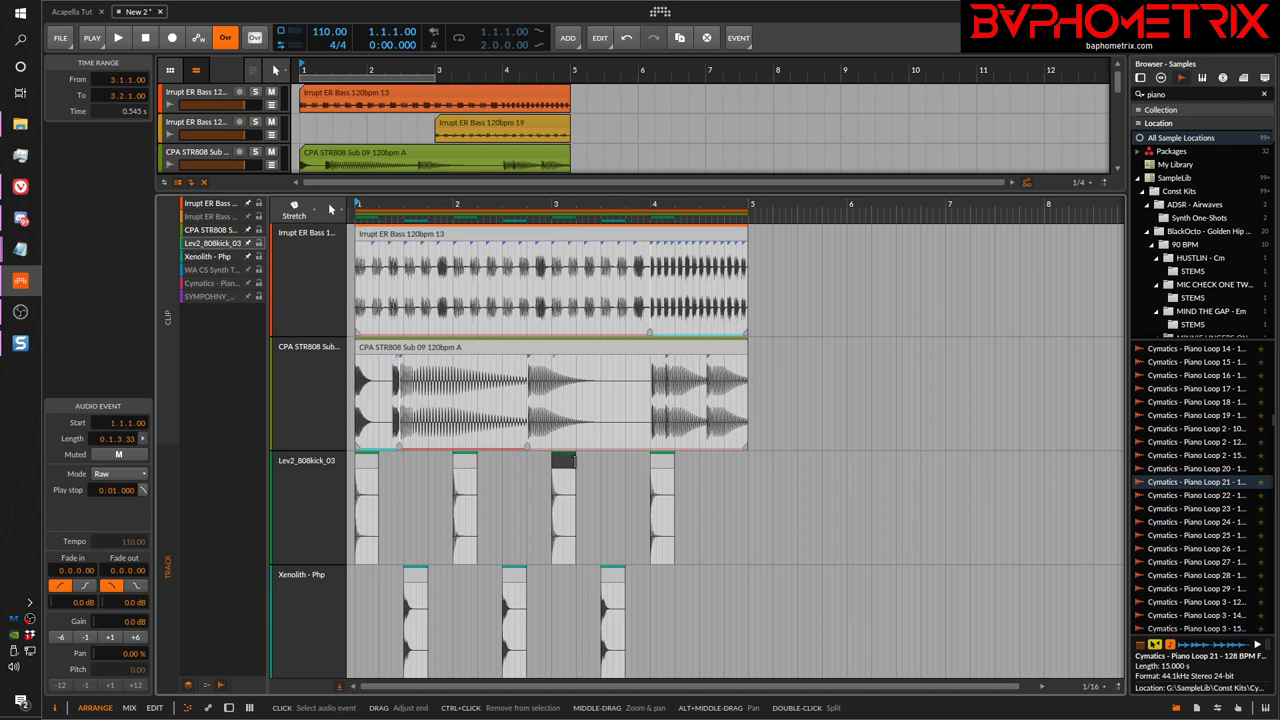
drag(575, 459, 572, 466)
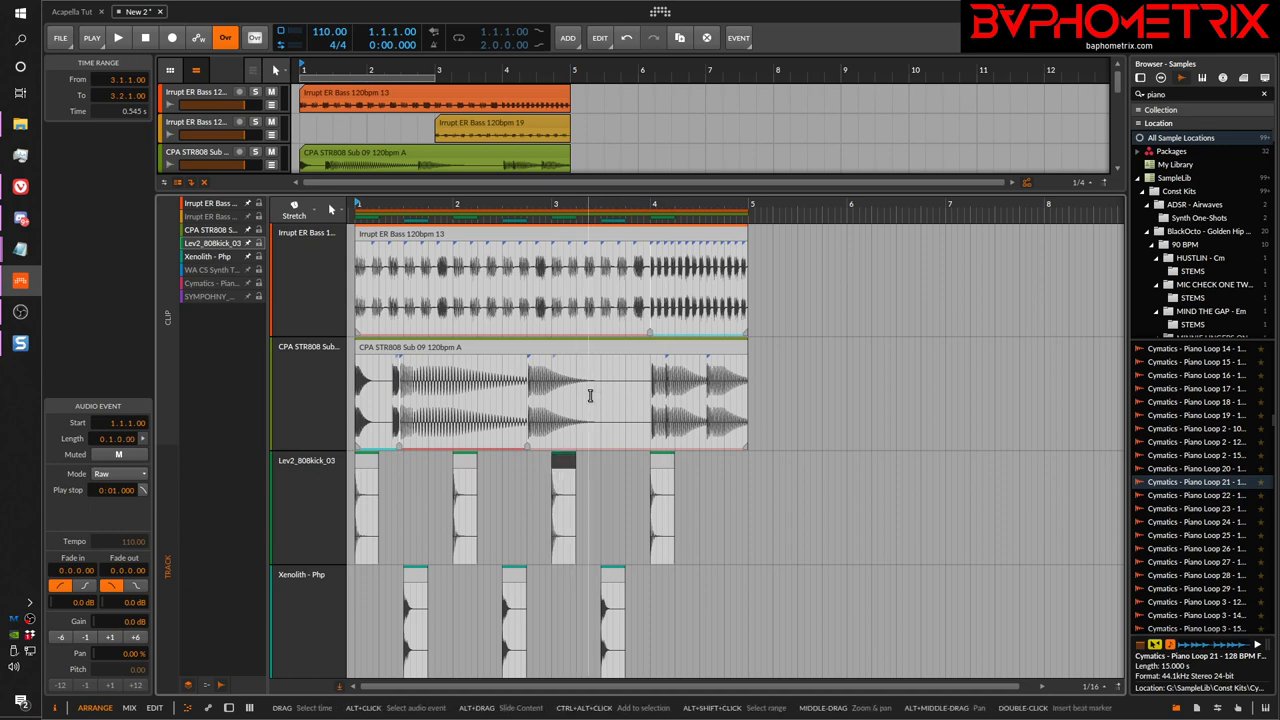
click(572, 394)
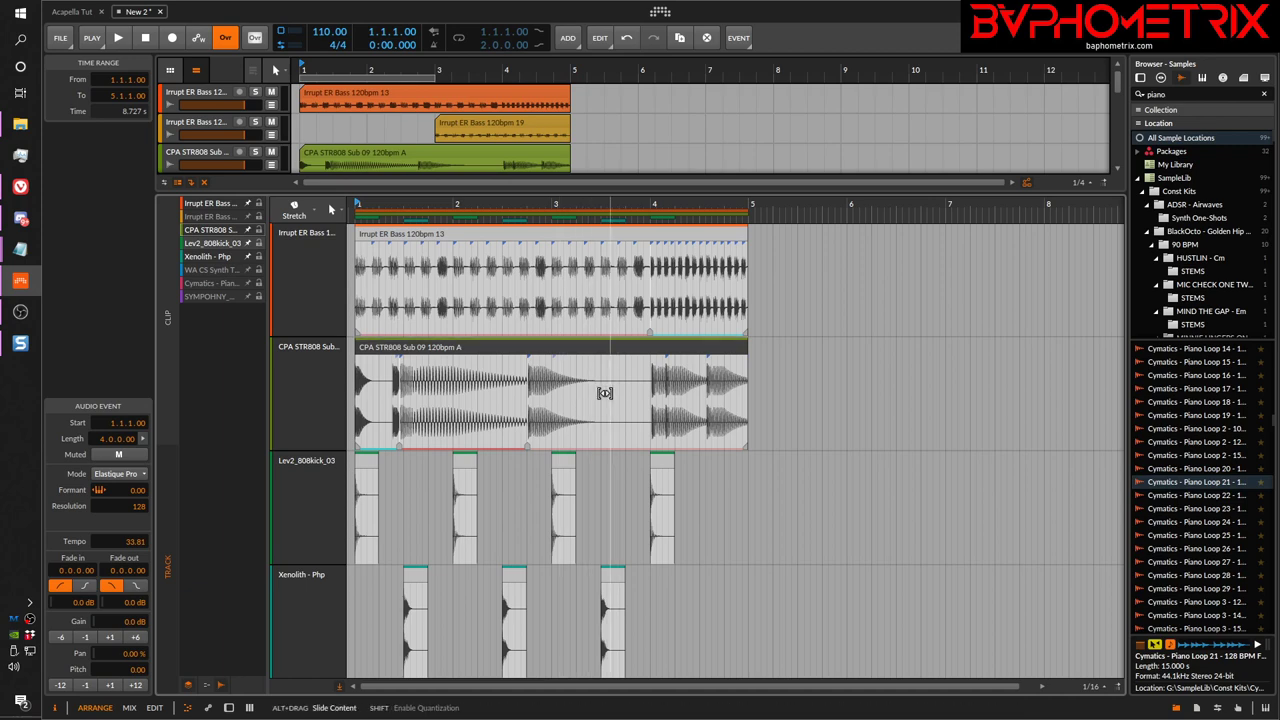
click(570, 276)
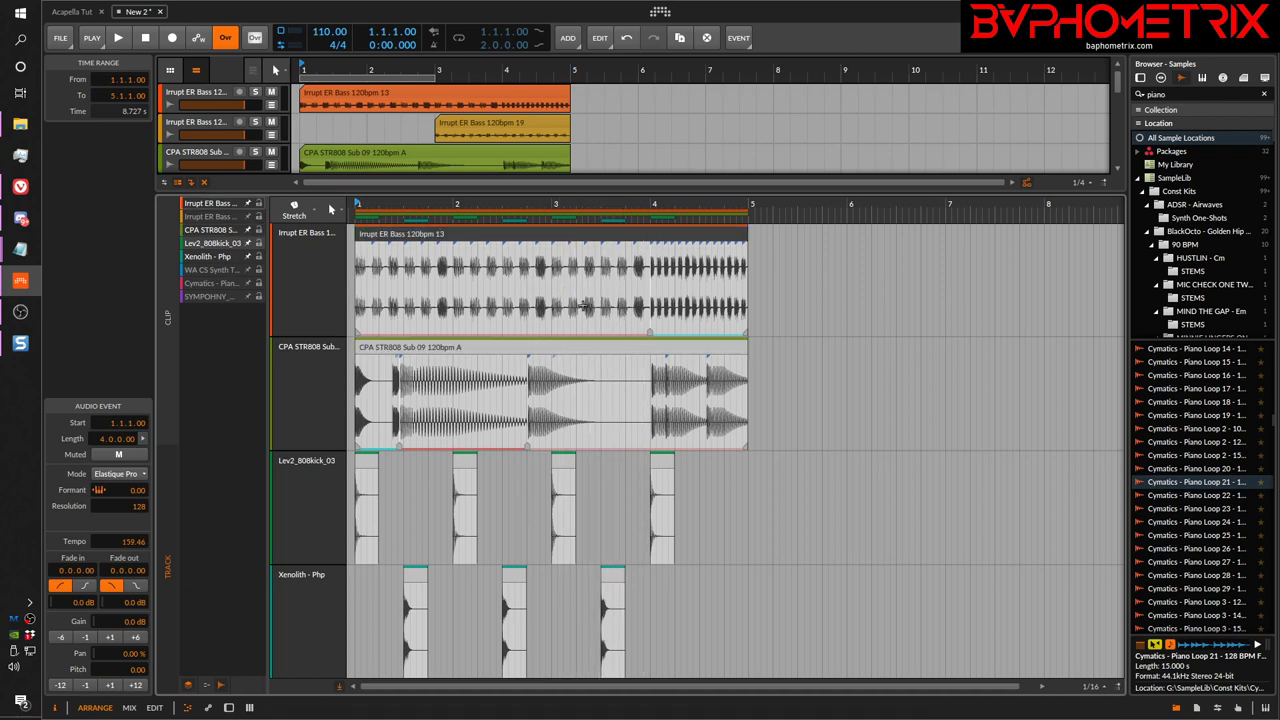
drag(649, 221, 653, 461)
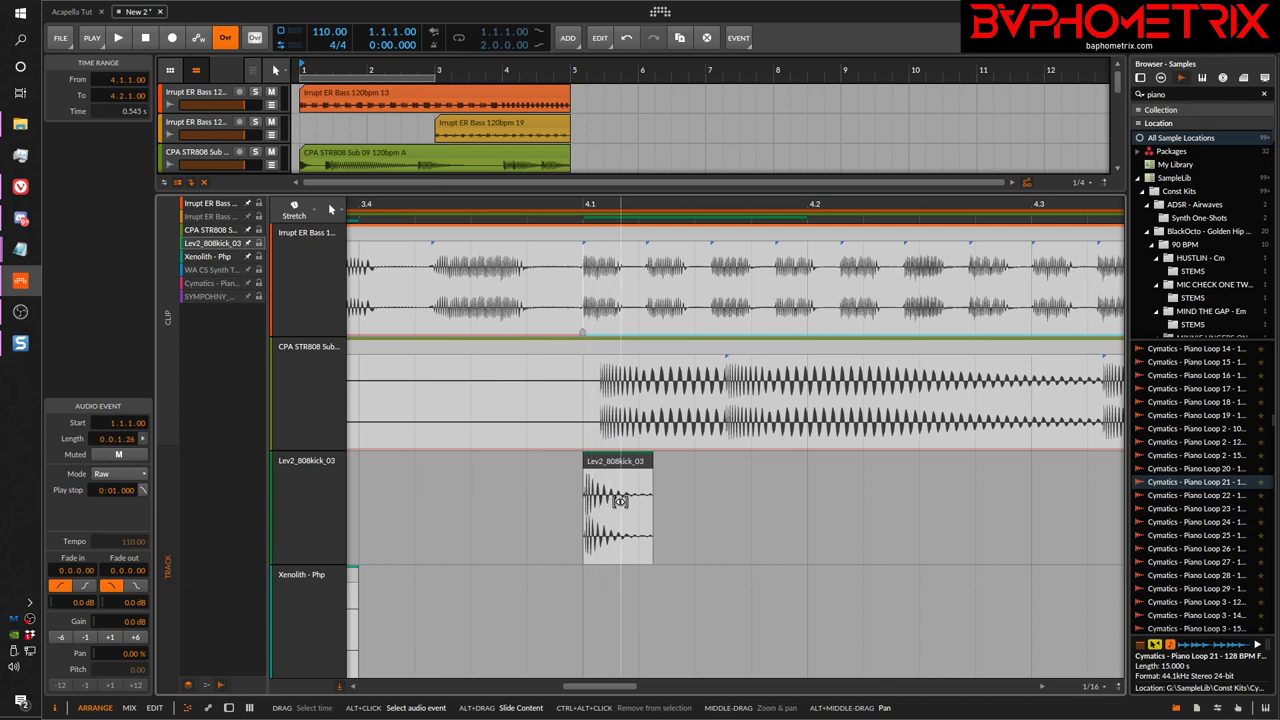
drag(602, 504, 629, 511)
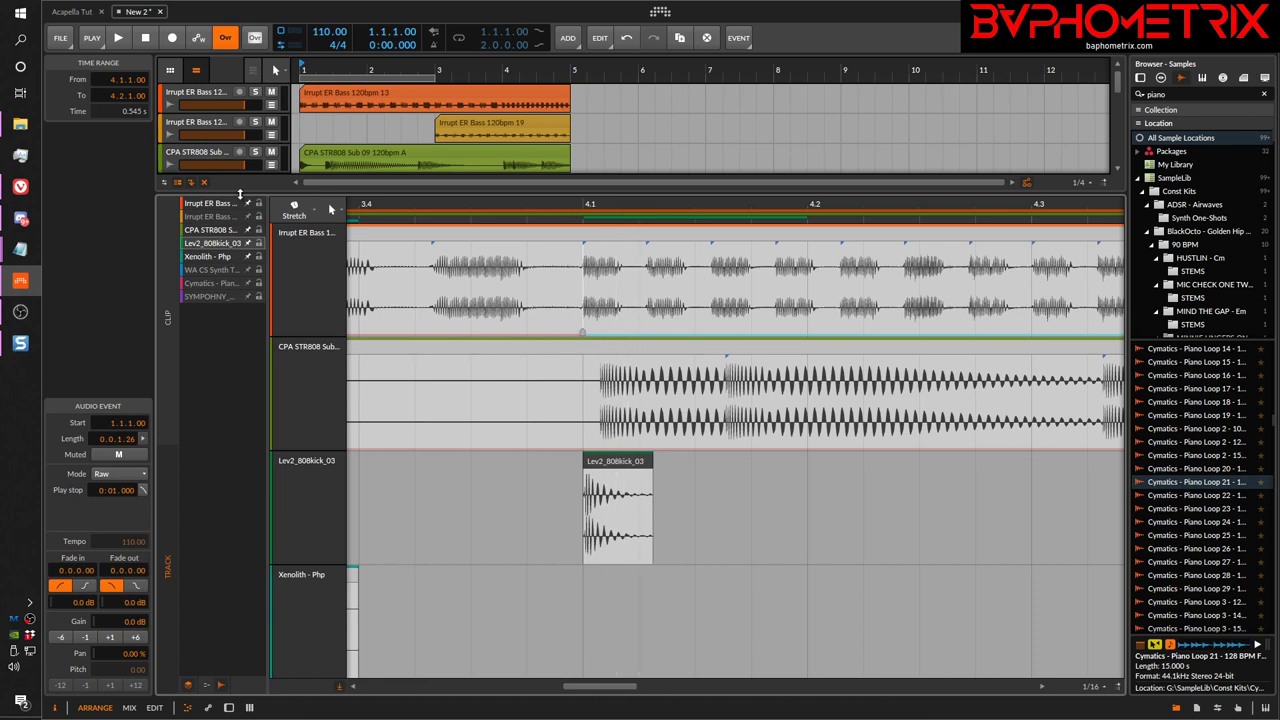
Switch the layered editor to Audio Events and time-stretch the end of the CPA STR808 Sub 09 event to a length of 3.2.2.00
click(294, 214)
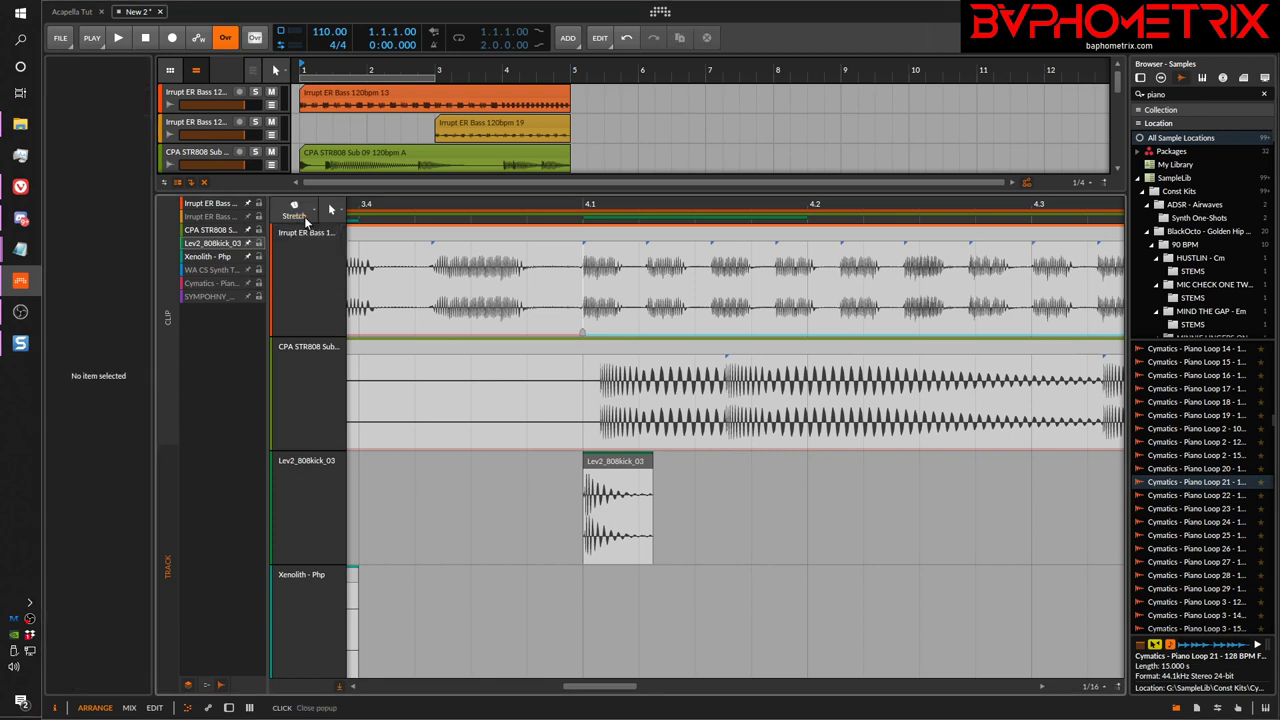
click(310, 247)
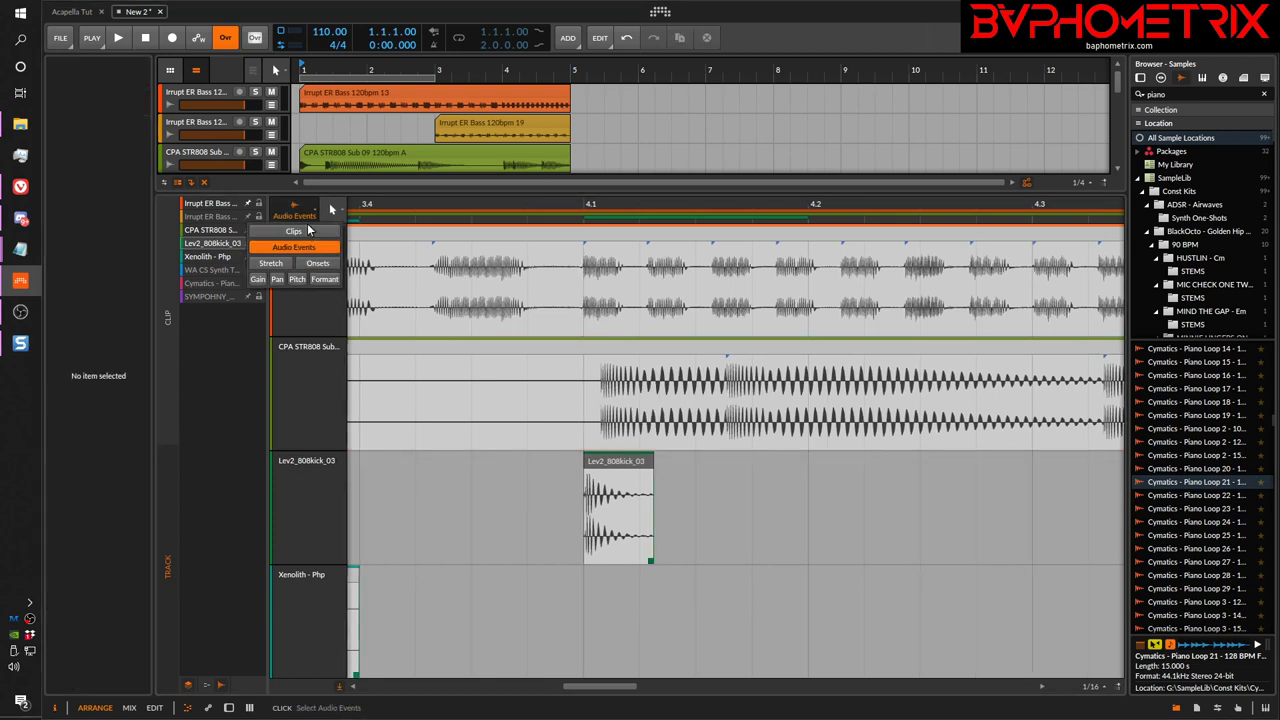
click(229, 376)
mouse_move(436, 205)
mouse_down()
mouse_move(436, 190)
mouse_move(446, 212)
mouse_up()
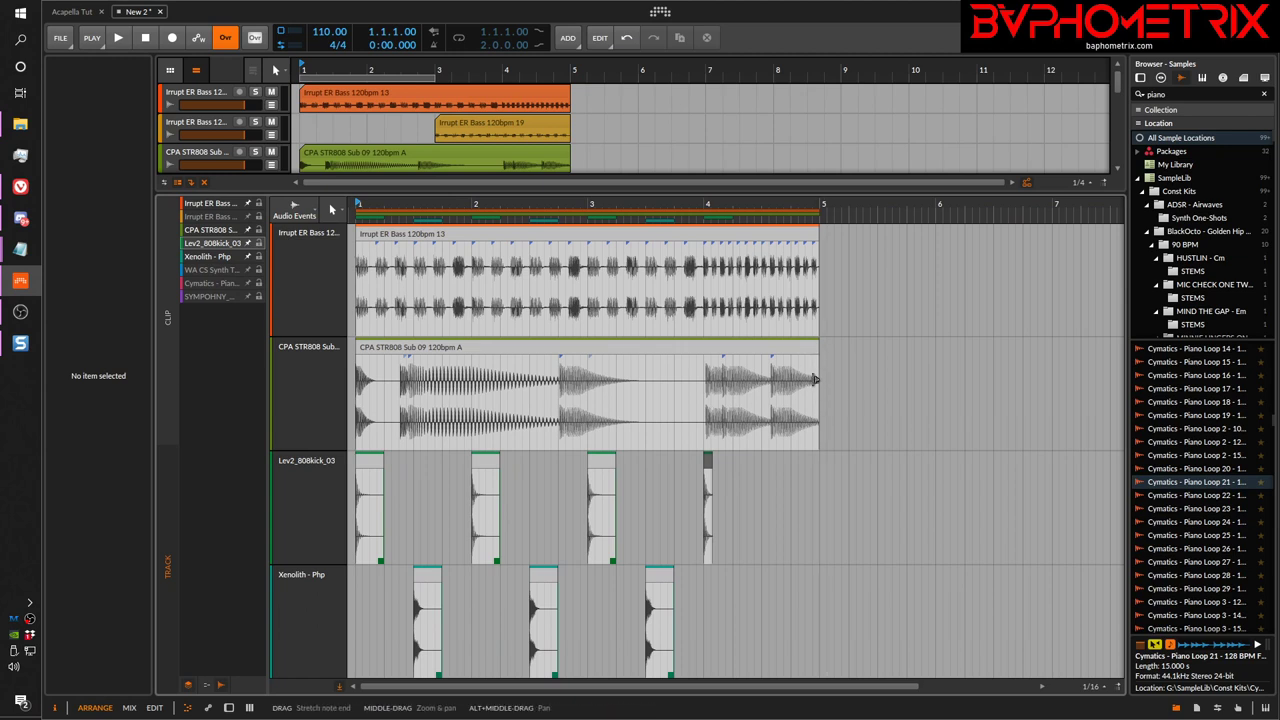
drag(815, 379, 765, 377)
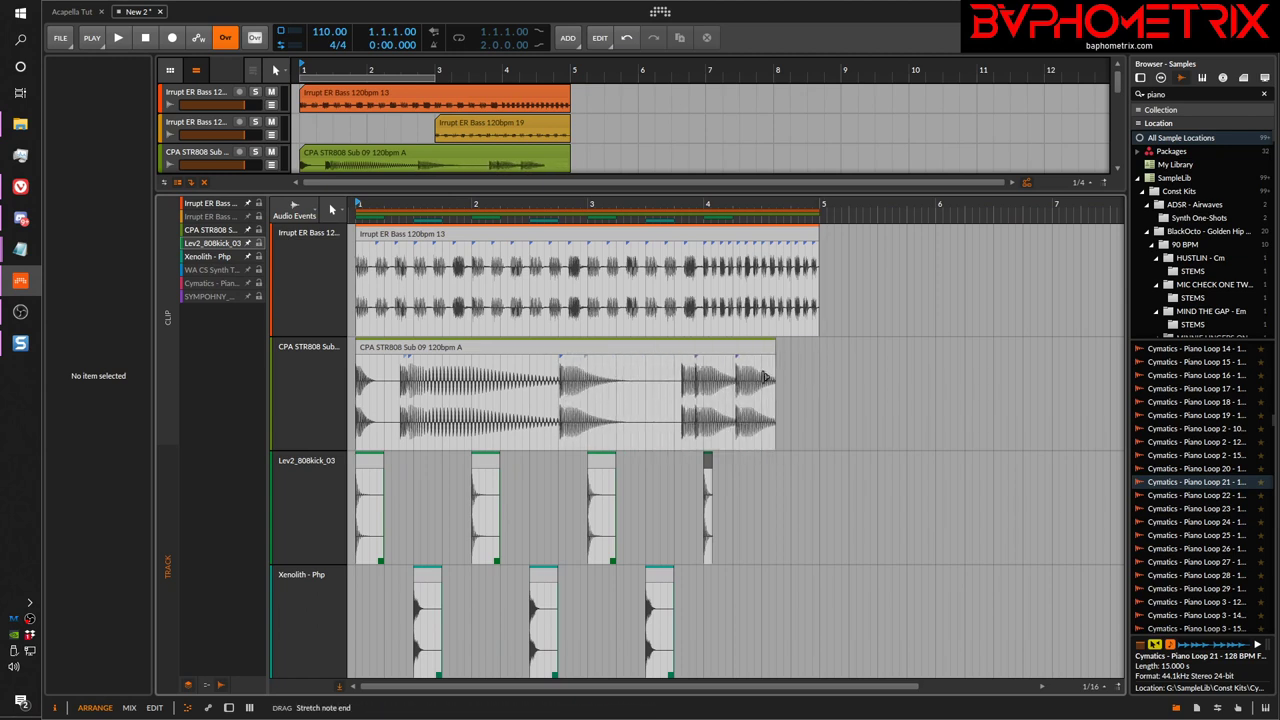
Switch the layered editor to Onsets and move an onset in the CPA STR808 Sub 09 event earlier, to position 2.2.3.89
click(295, 215)
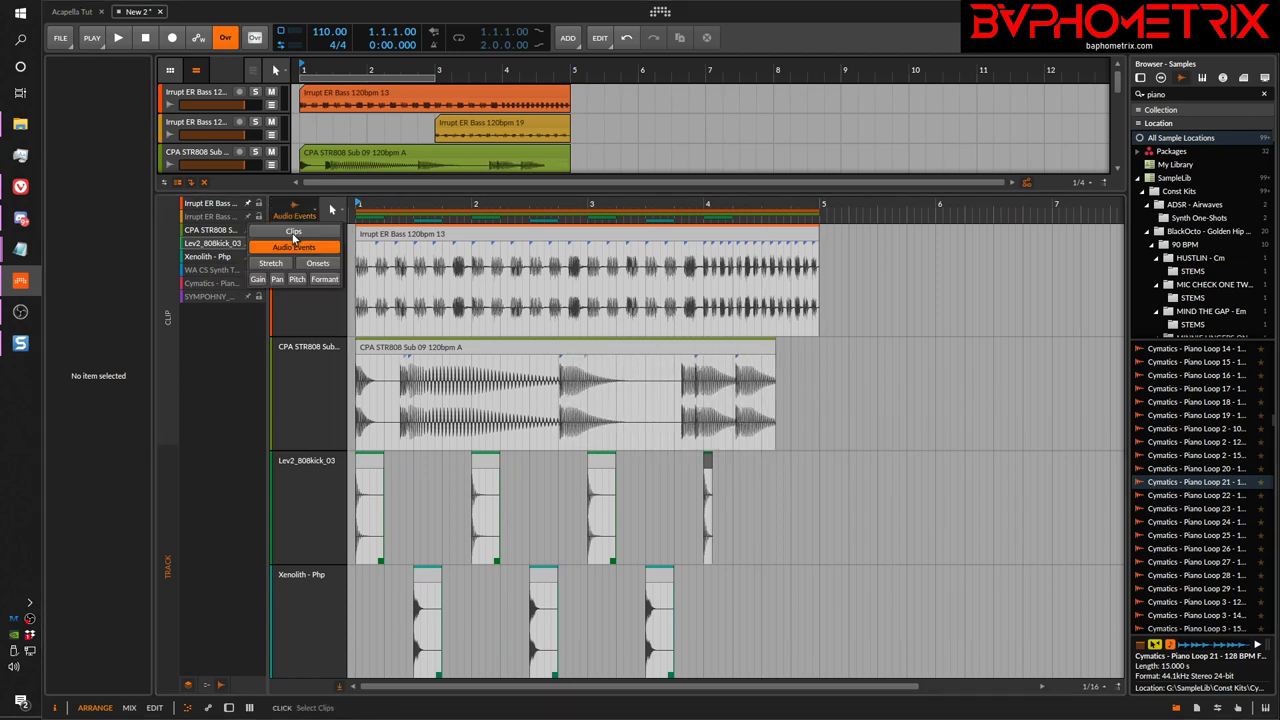
click(318, 264)
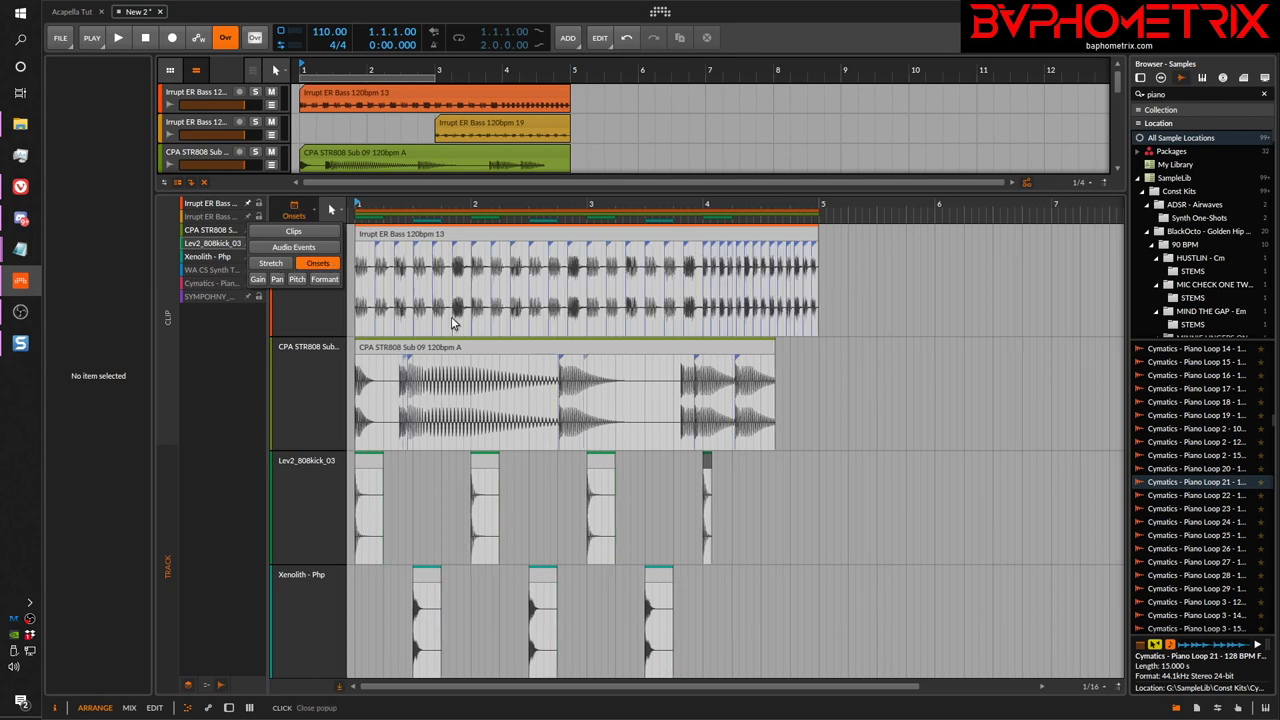
click(670, 362)
click(652, 362)
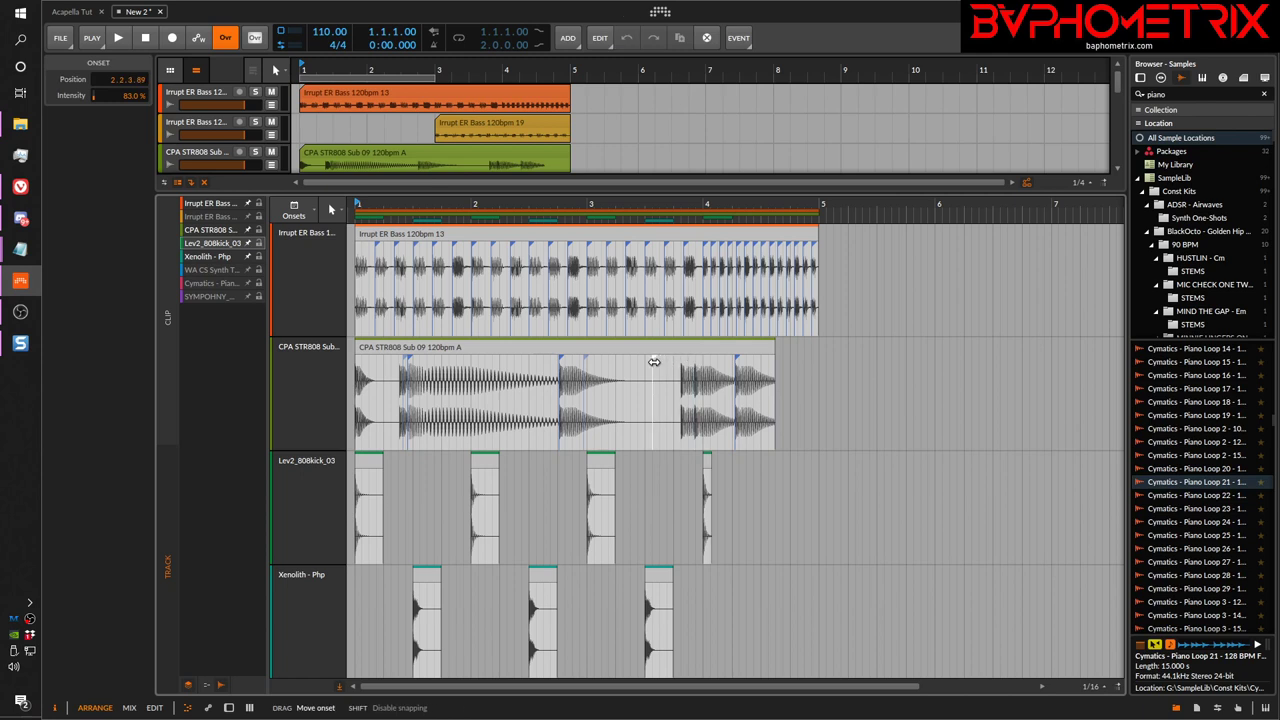
Delete the onsets of the Irrupt ER Bass 120bpm 13 event from about the middle of bar 2 to just past the start of bar 4
click(695, 244)
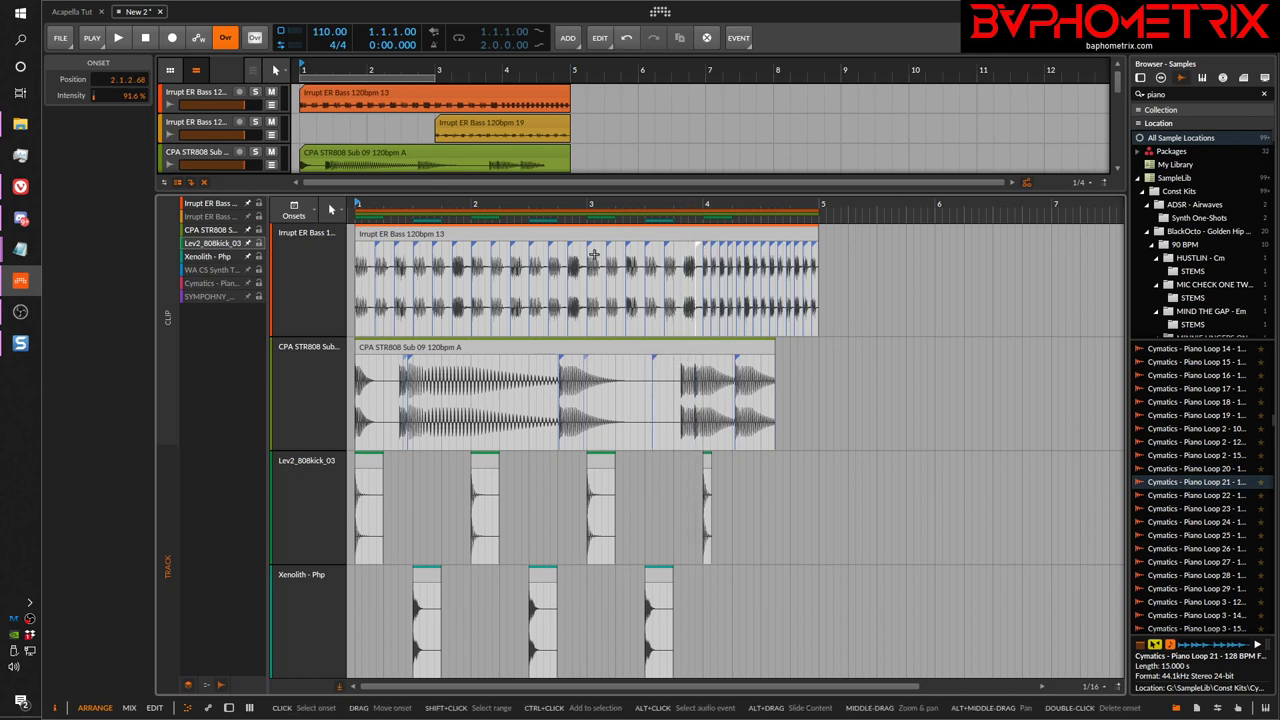
drag(521, 250, 725, 233)
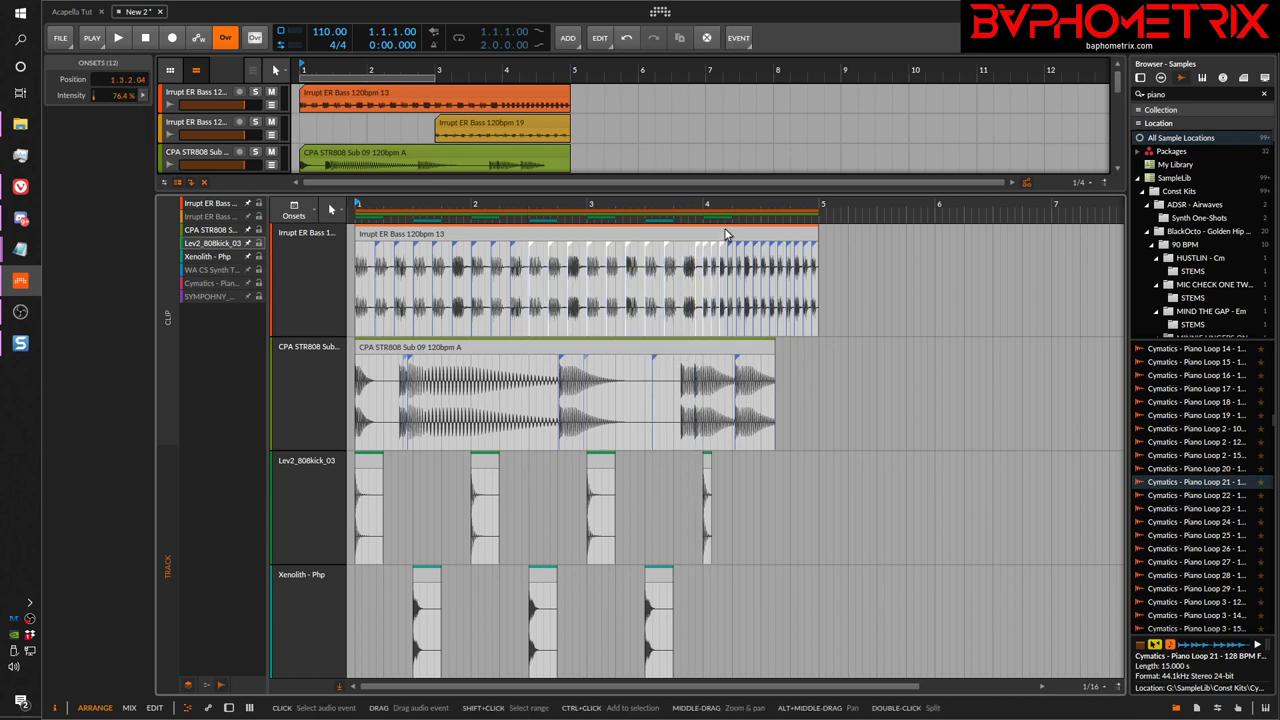
key(Delete)
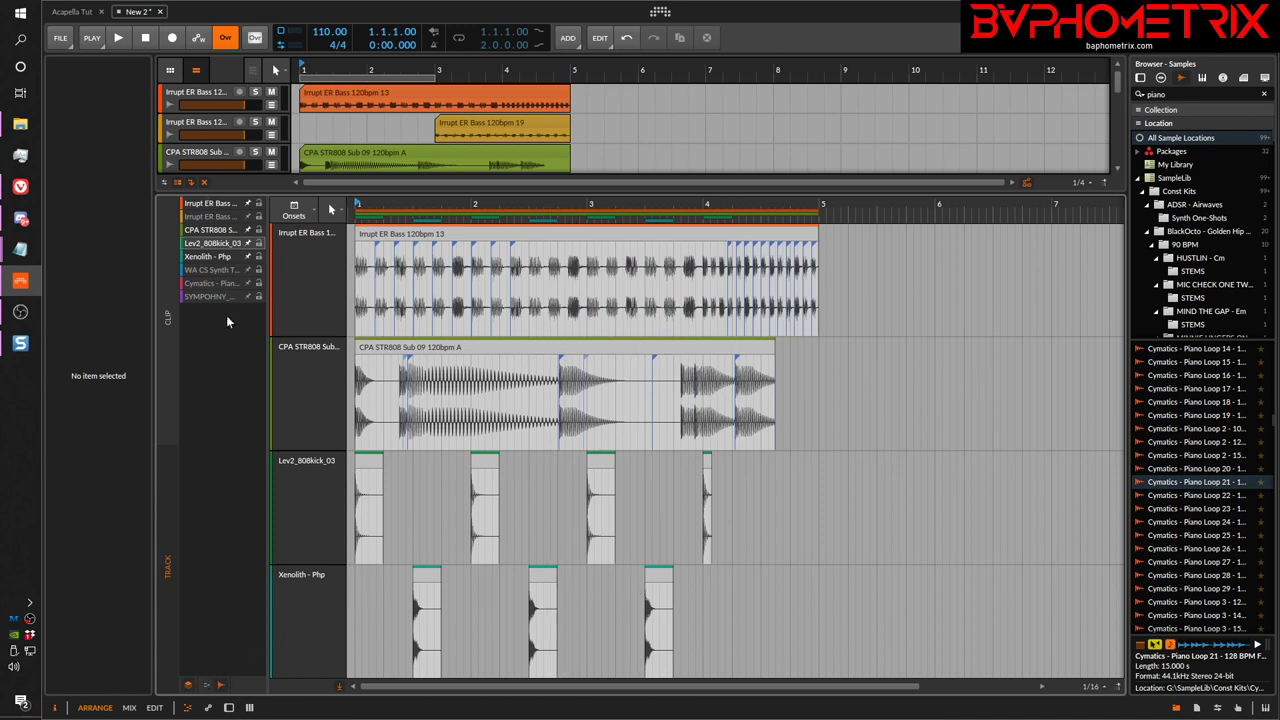
Turn off layered editing and shrink the detail editor so the arranger shows all tracks
click(189, 688)
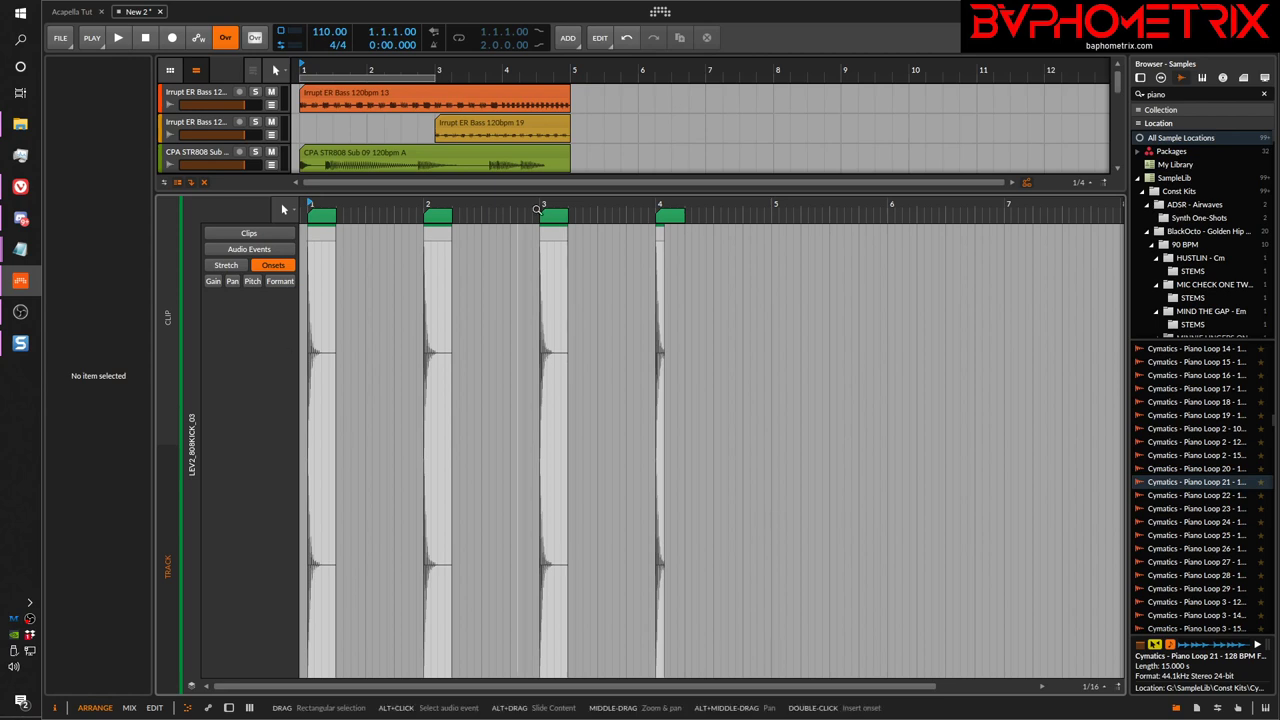
drag(537, 193, 535, 528)
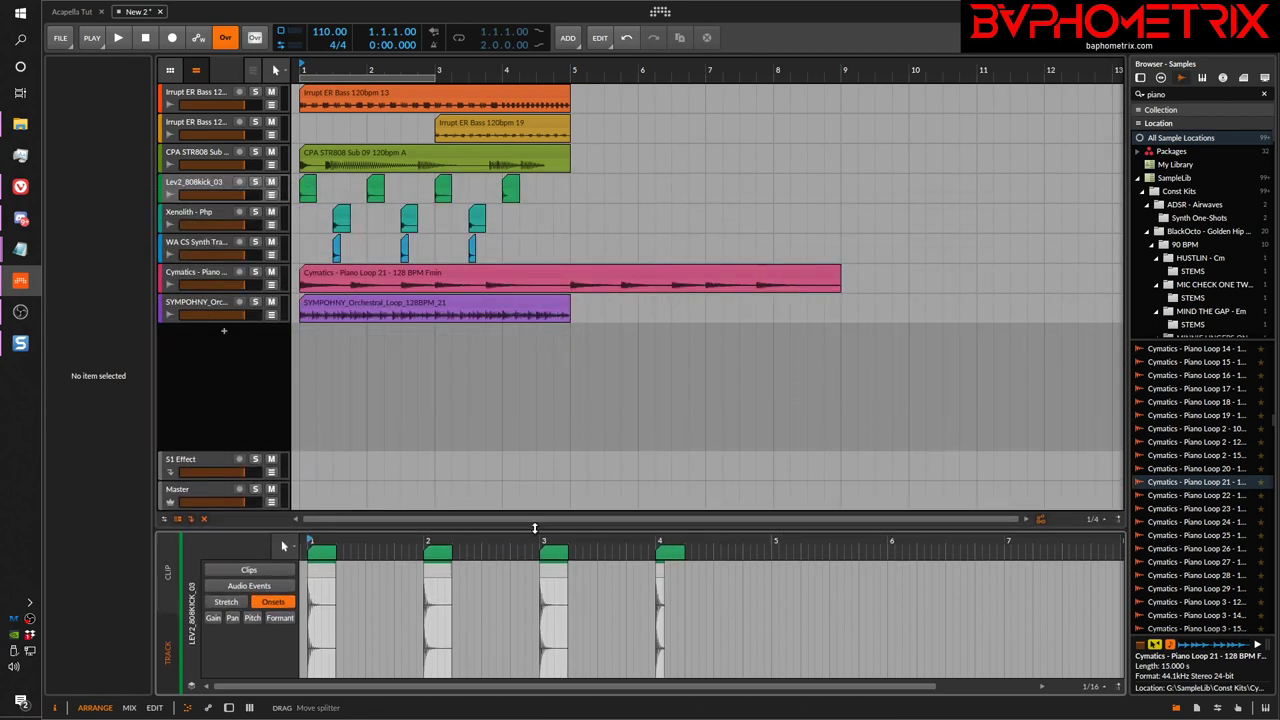
View the CPA, Irrupt, Cymatics and SYMPOHNY clips one at a time in the single-track editor, and turn layered editing back on
click(480, 160)
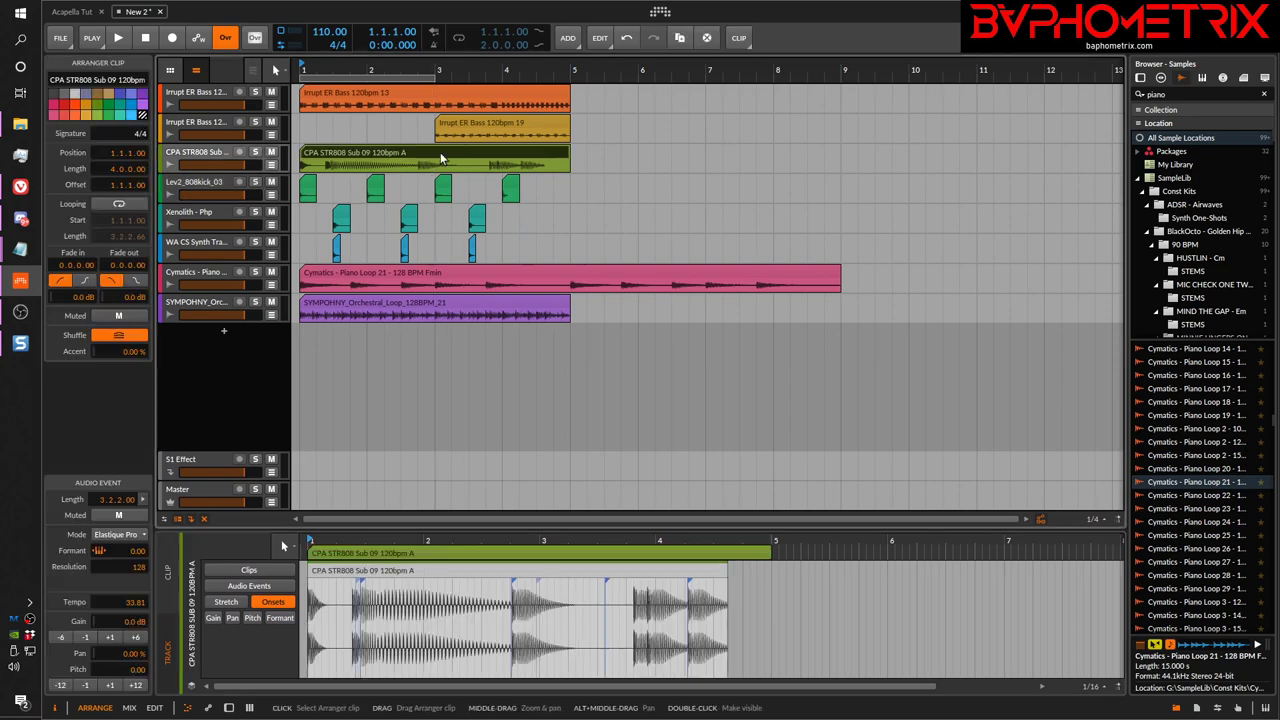
click(485, 122)
click(484, 100)
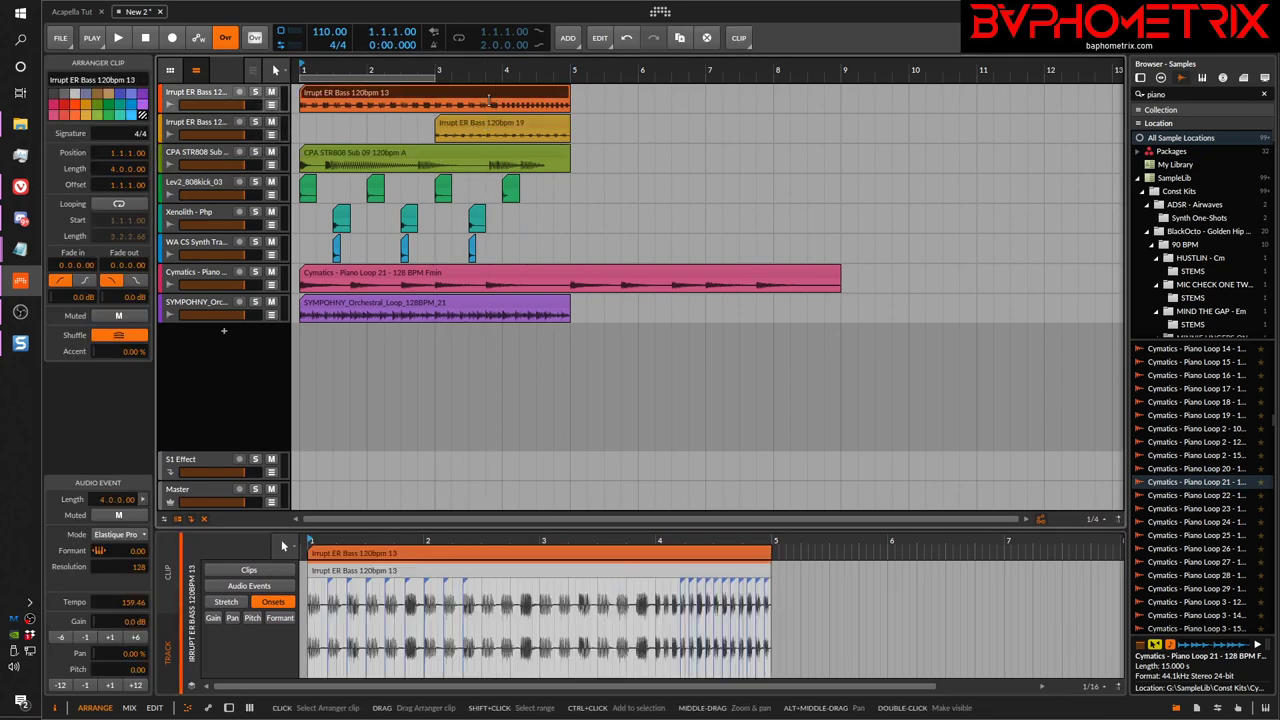
click(425, 278)
click(451, 305)
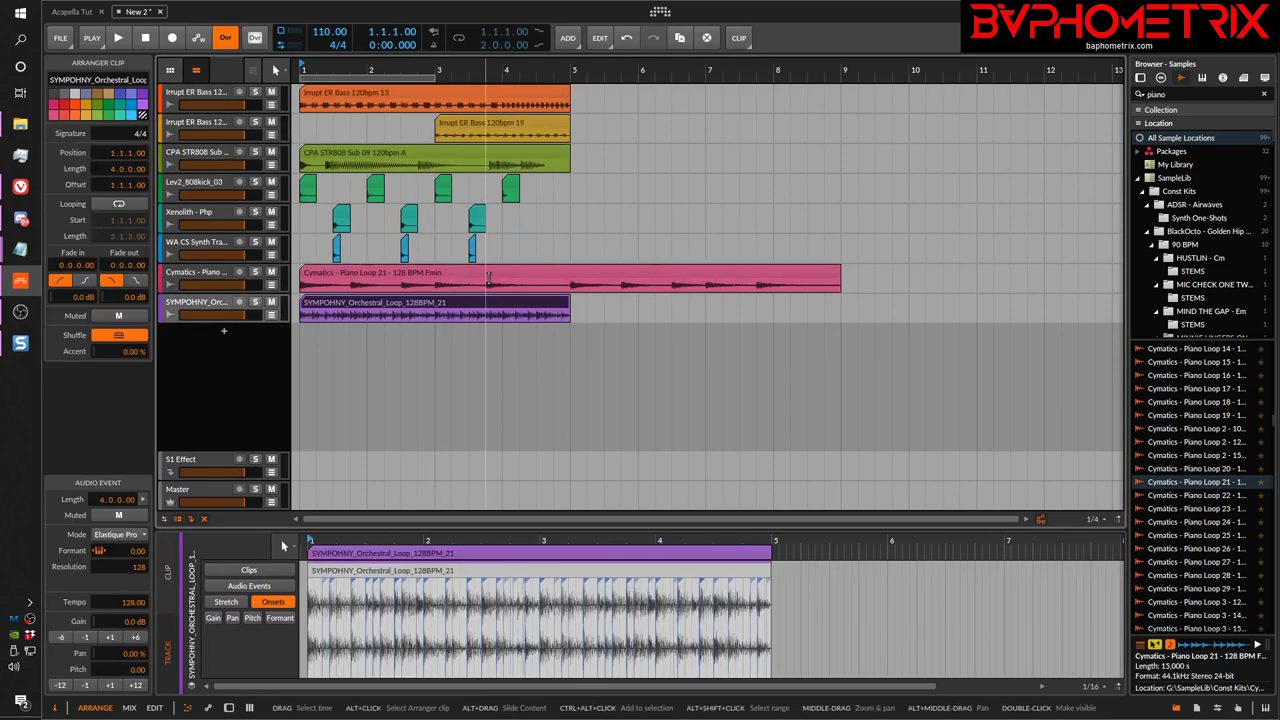
click(489, 280)
double_click(488, 276)
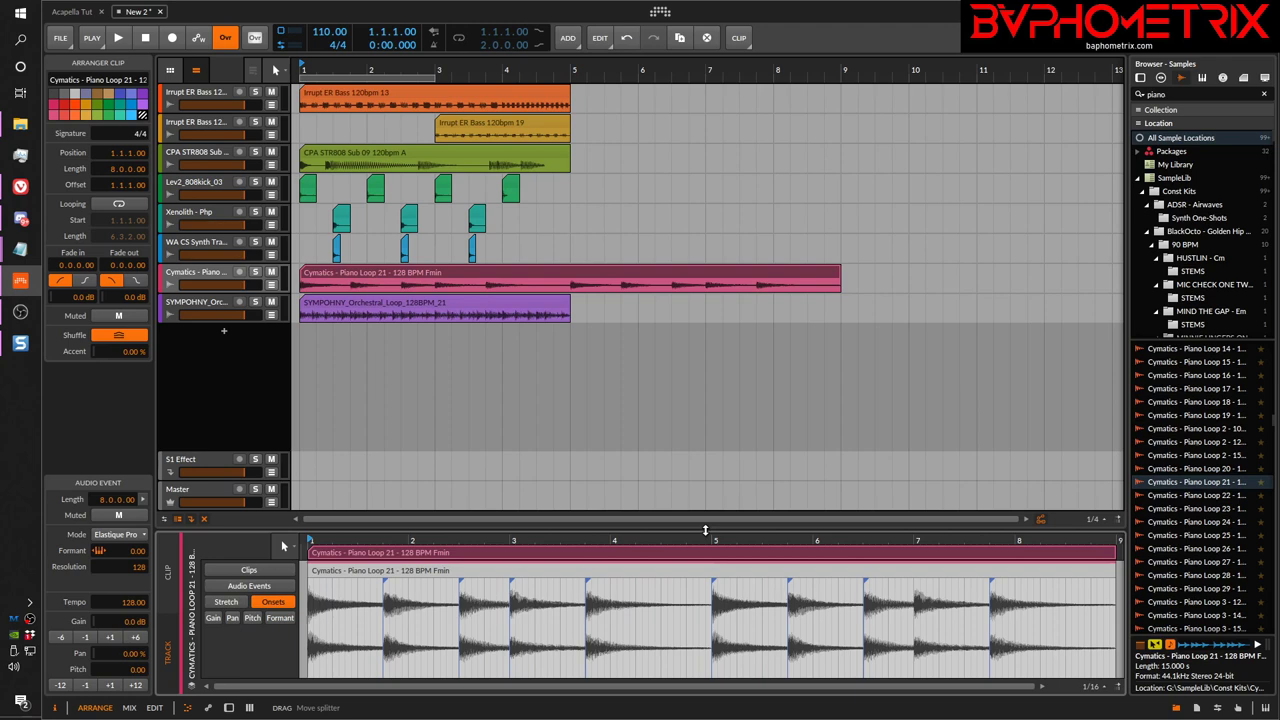
click(193, 688)
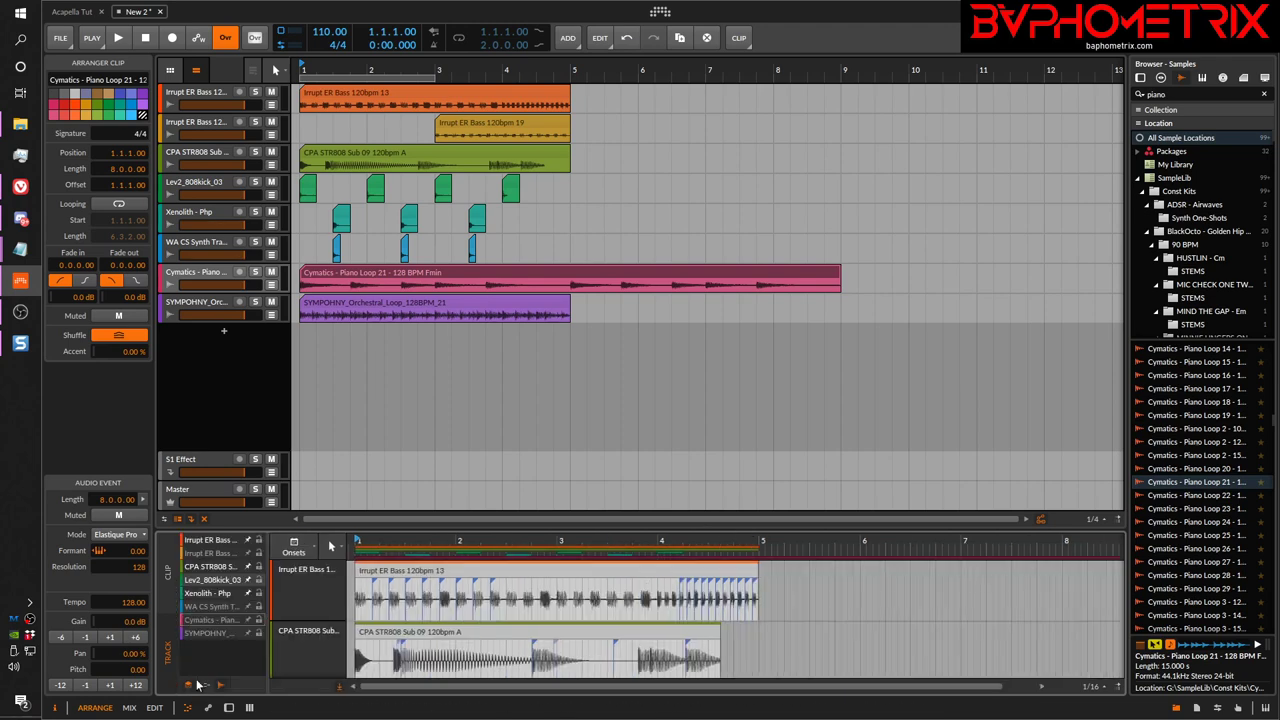
Cancel the device chooser and add an empty instrument track below the SYMPOHNY orchestral loop track
double_click(224, 331)
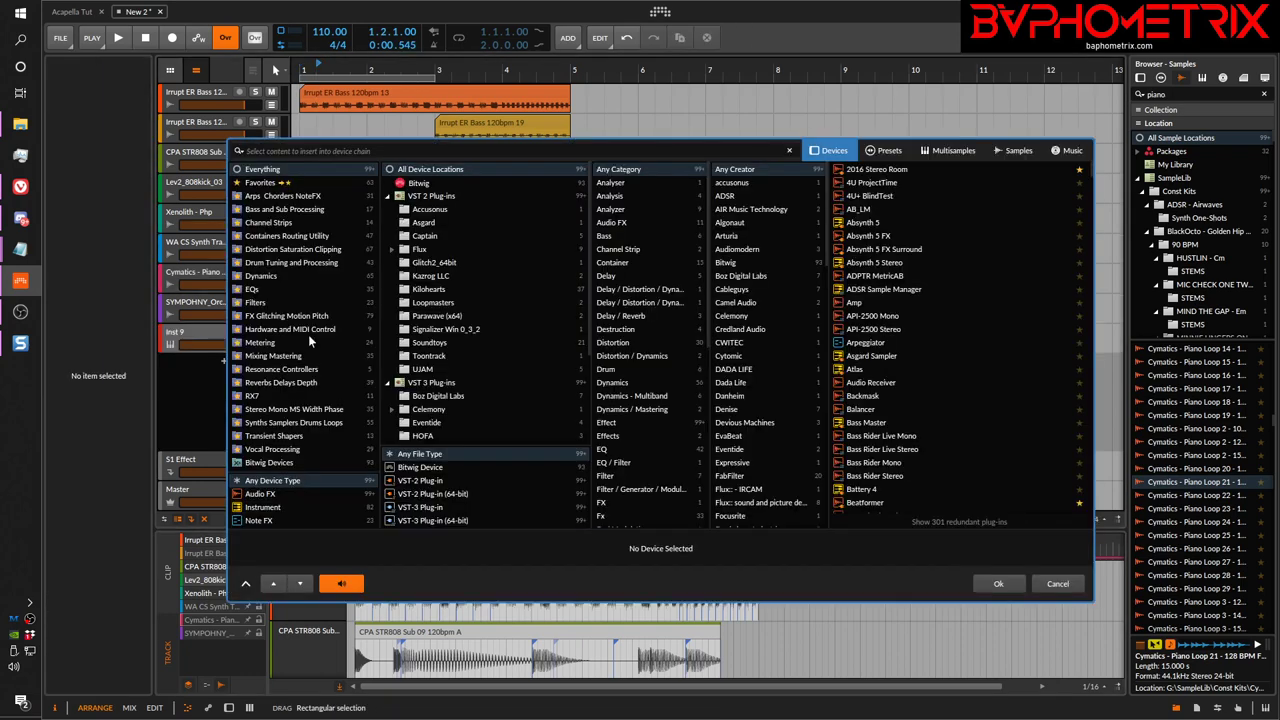
click(1058, 584)
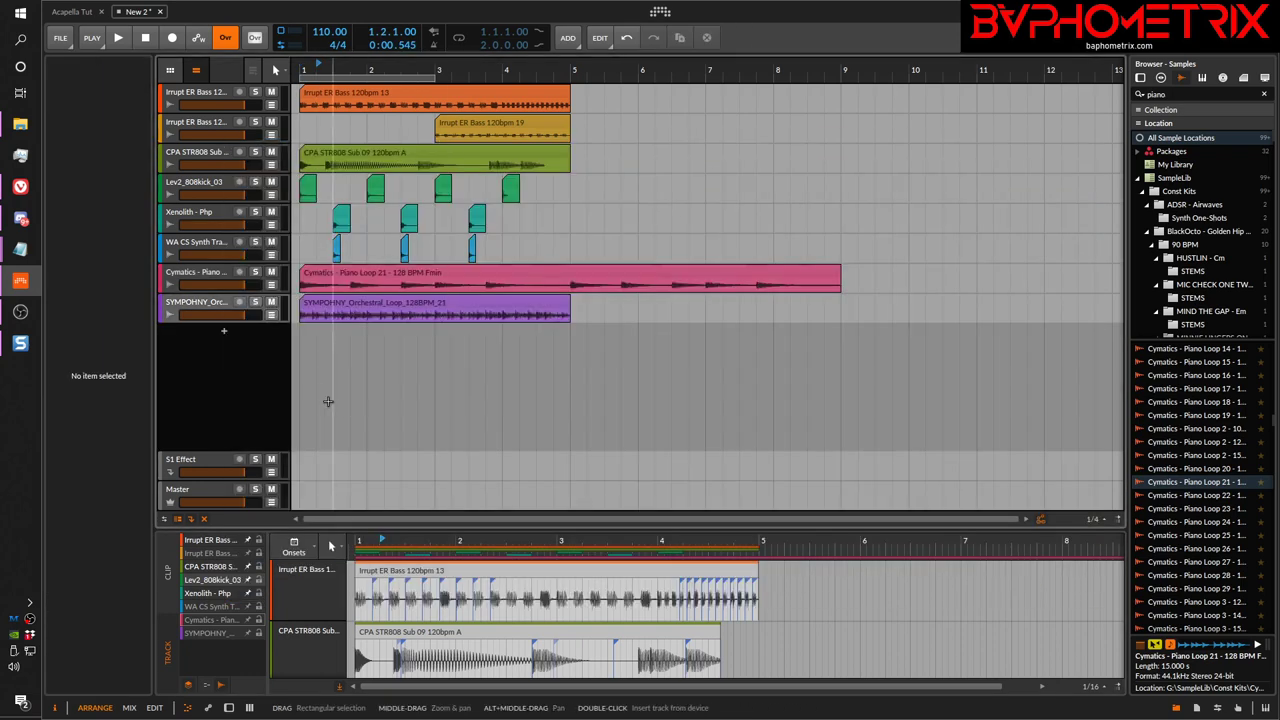
click(220, 304)
key(ctrl+t)
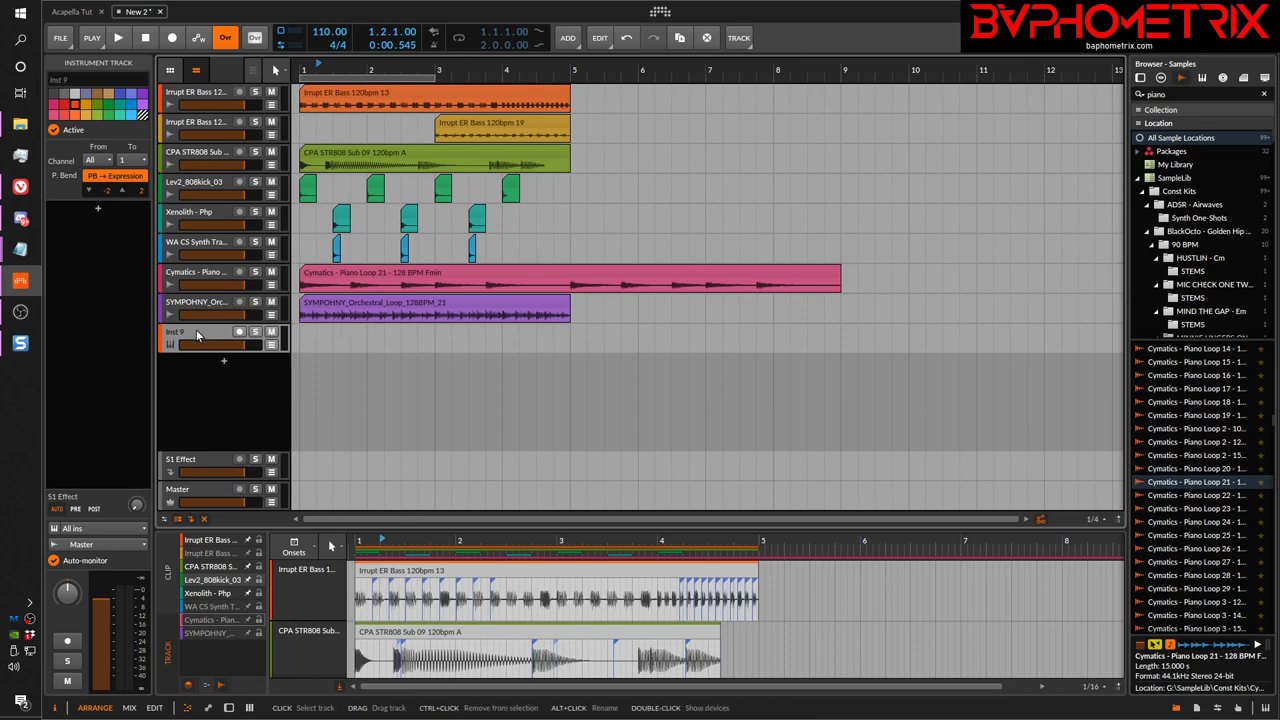
Create an empty one-bar clip at bar 1 on the new instrument track and open it in the full-size note editor
double_click(303, 338)
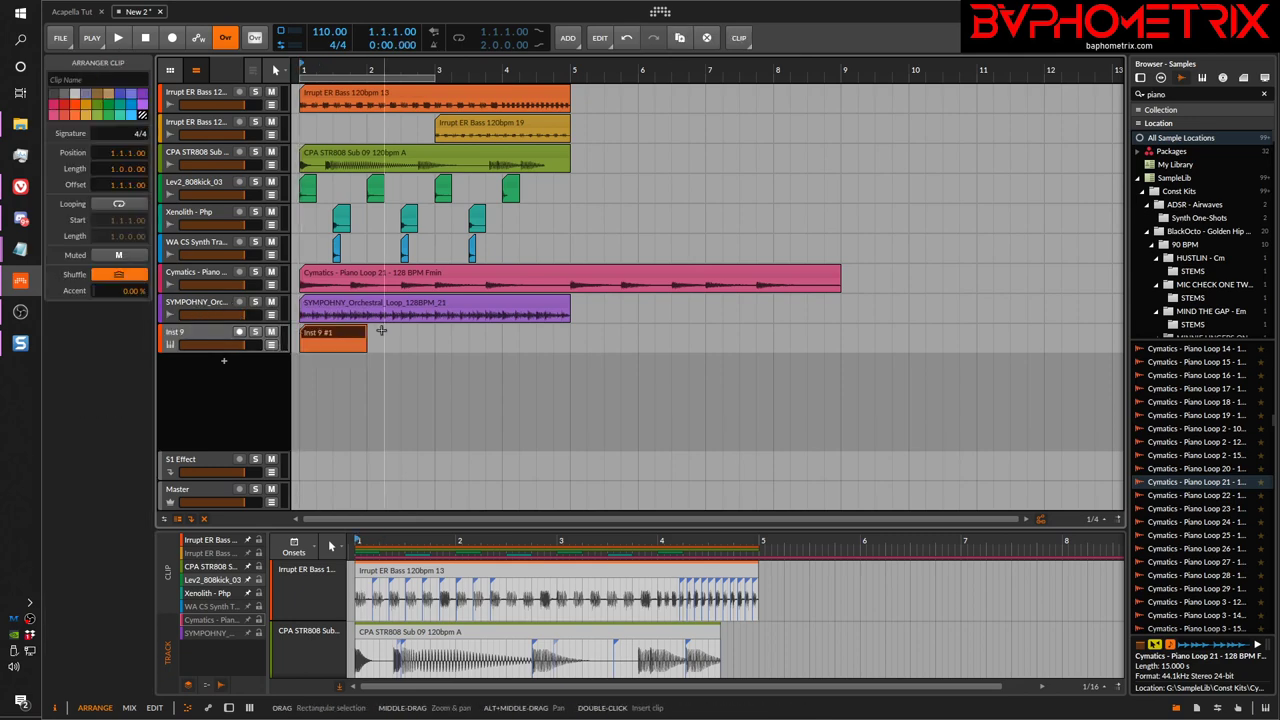
double_click(349, 338)
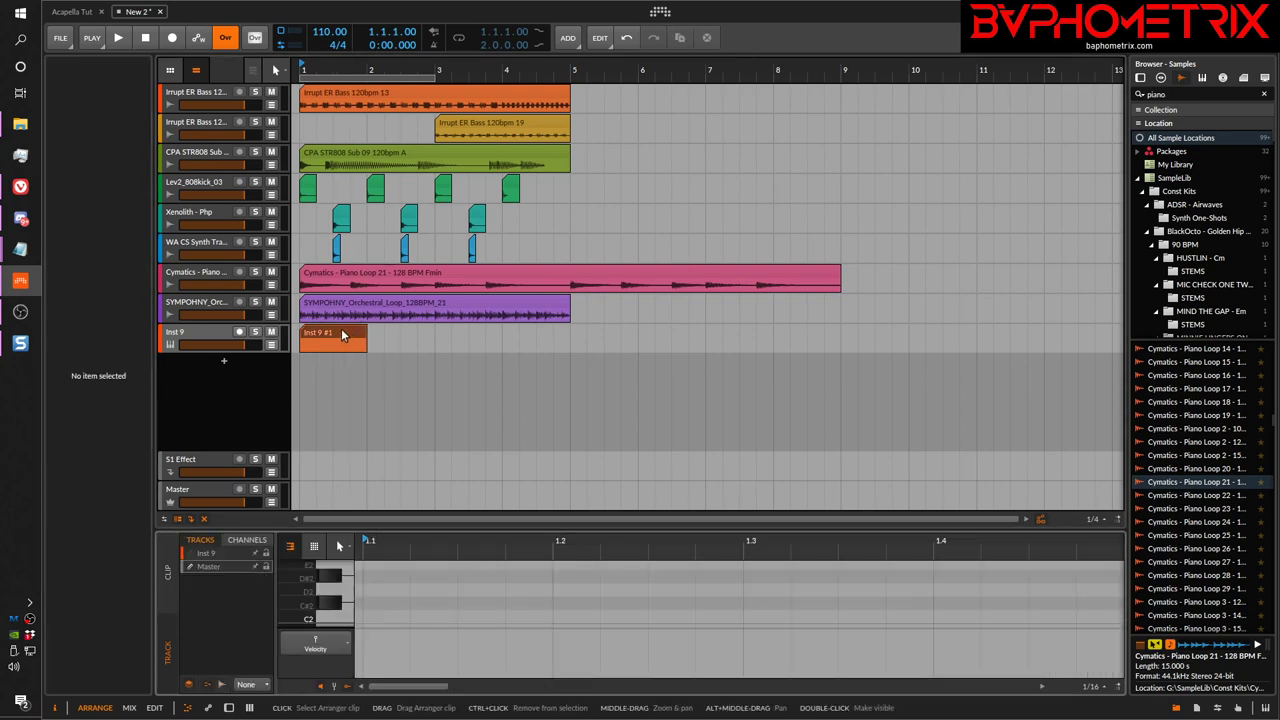
double_click(341, 334)
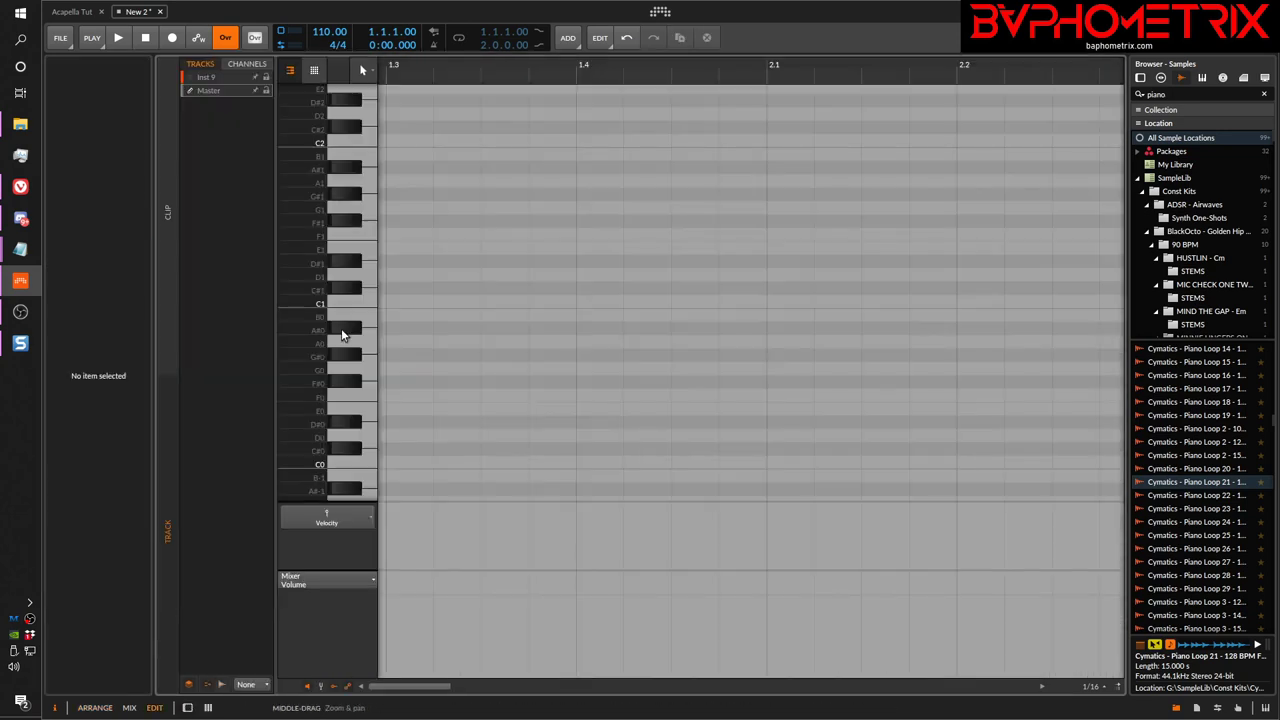
Draw one-beat notes C1 at 1.3, E1 at 1.4 and G#1 at 2.2, and turn off layered editing
double_click(407, 300)
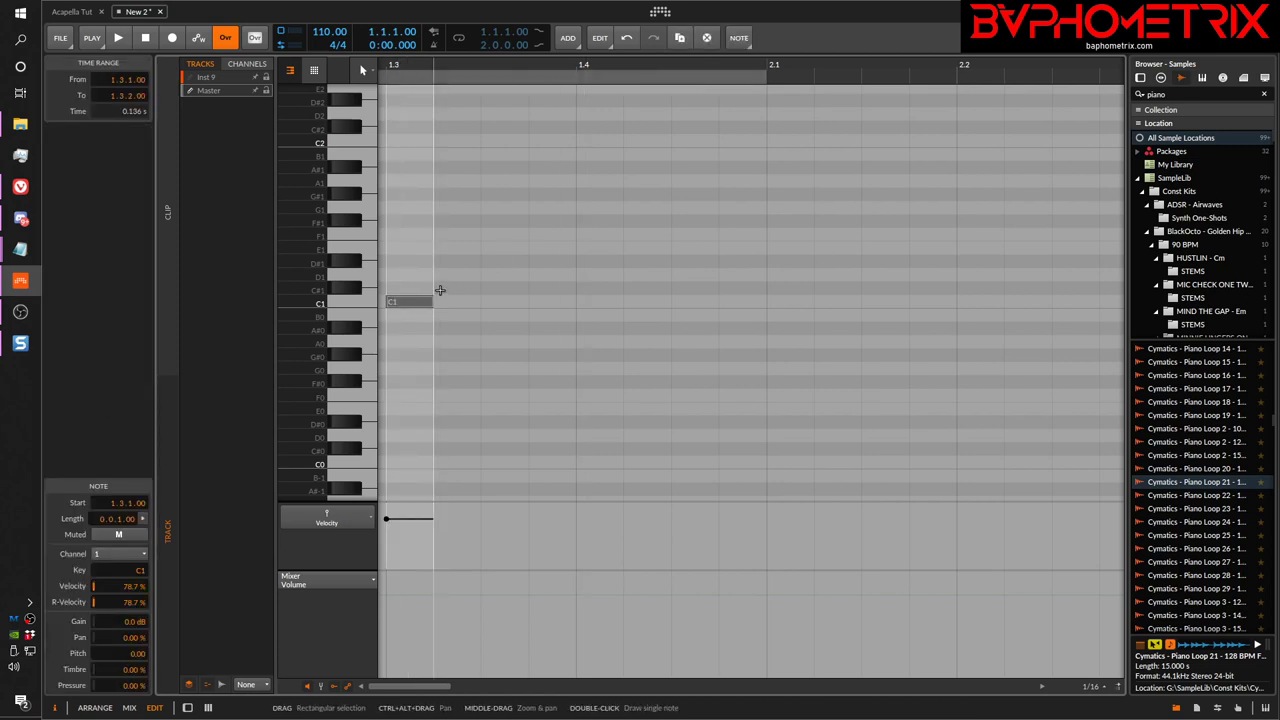
drag(434, 300, 986, 206)
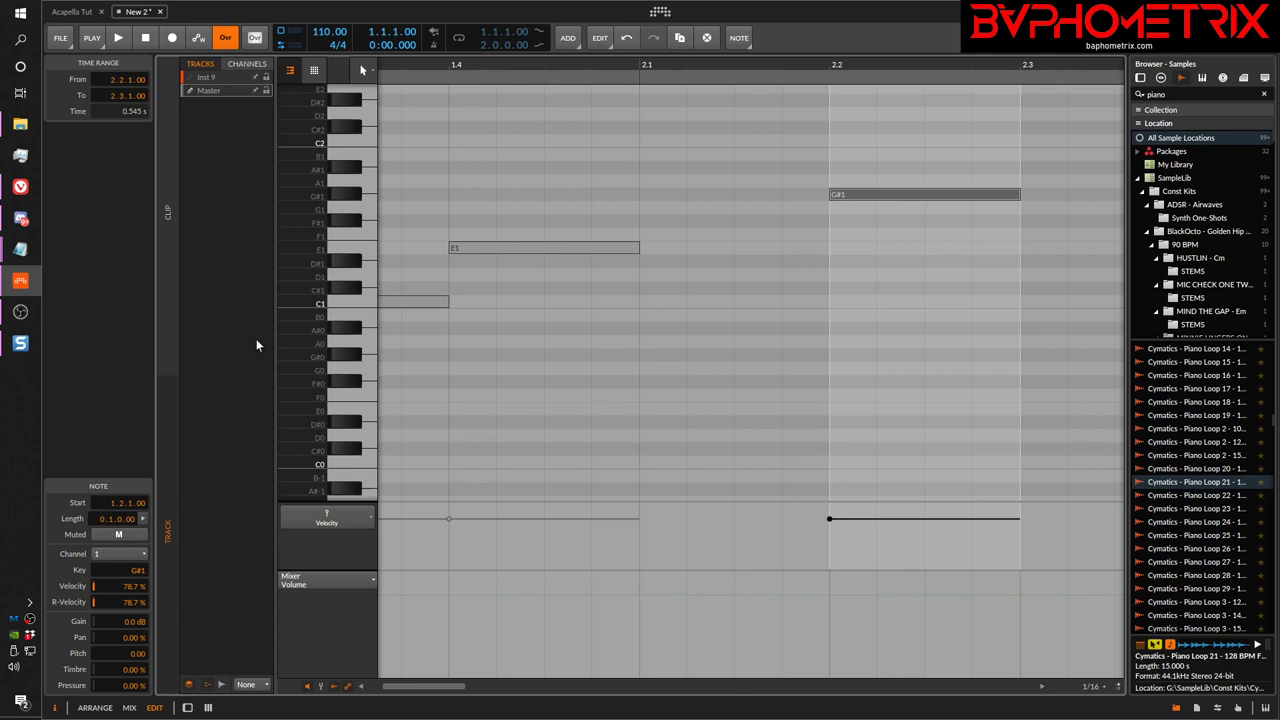
click(187, 686)
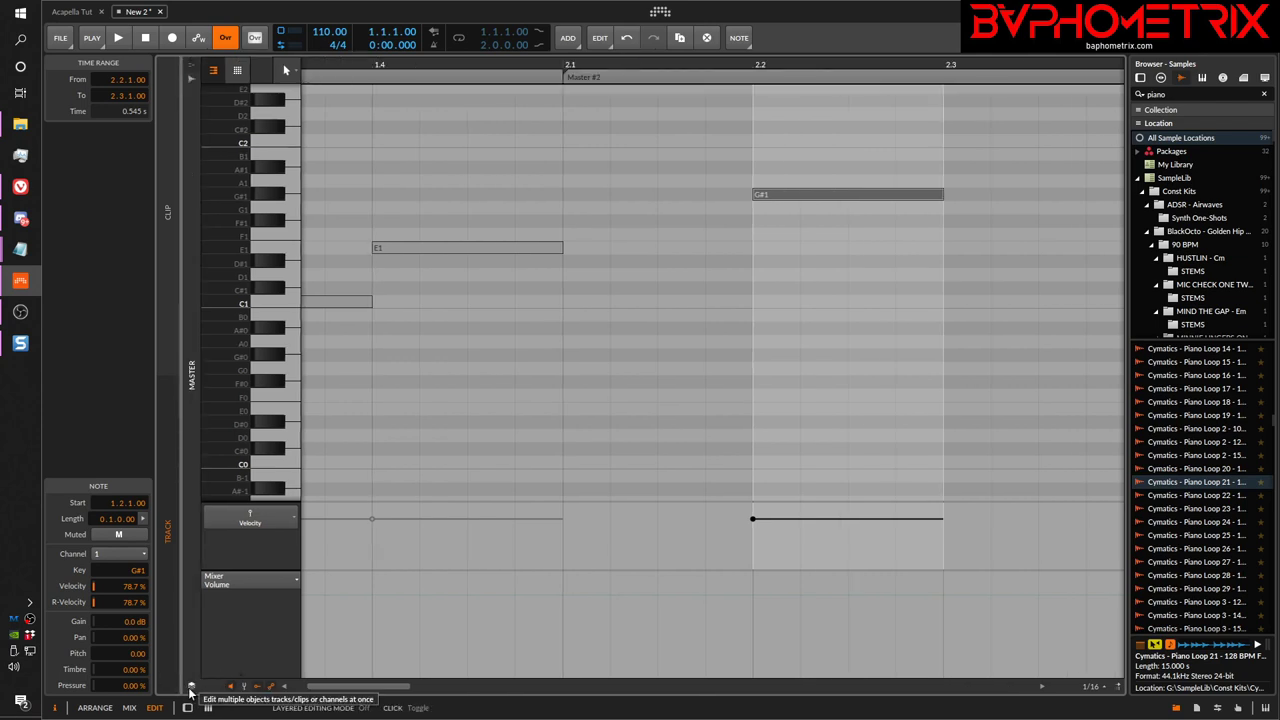
Move the two note clips from the Master track onto the Inst 9 track and delete the one at bar 2
key(alt+1)
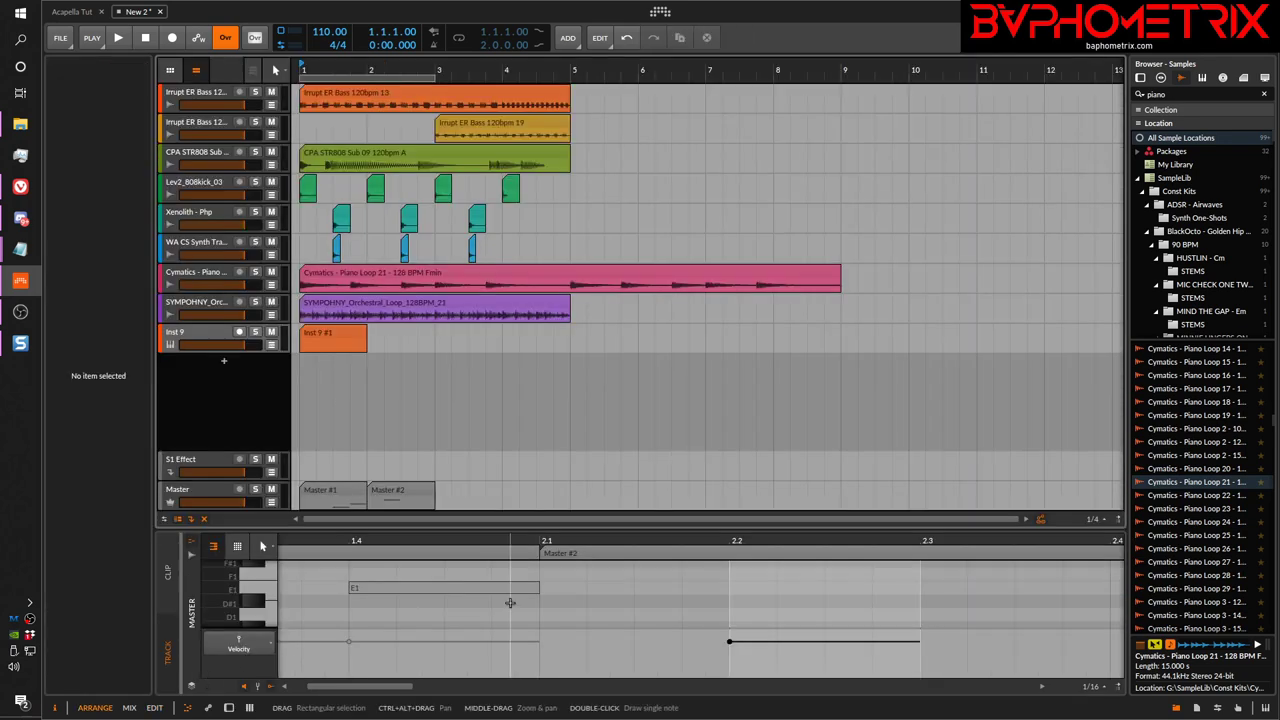
drag(334, 492, 335, 340)
drag(403, 492, 400, 343)
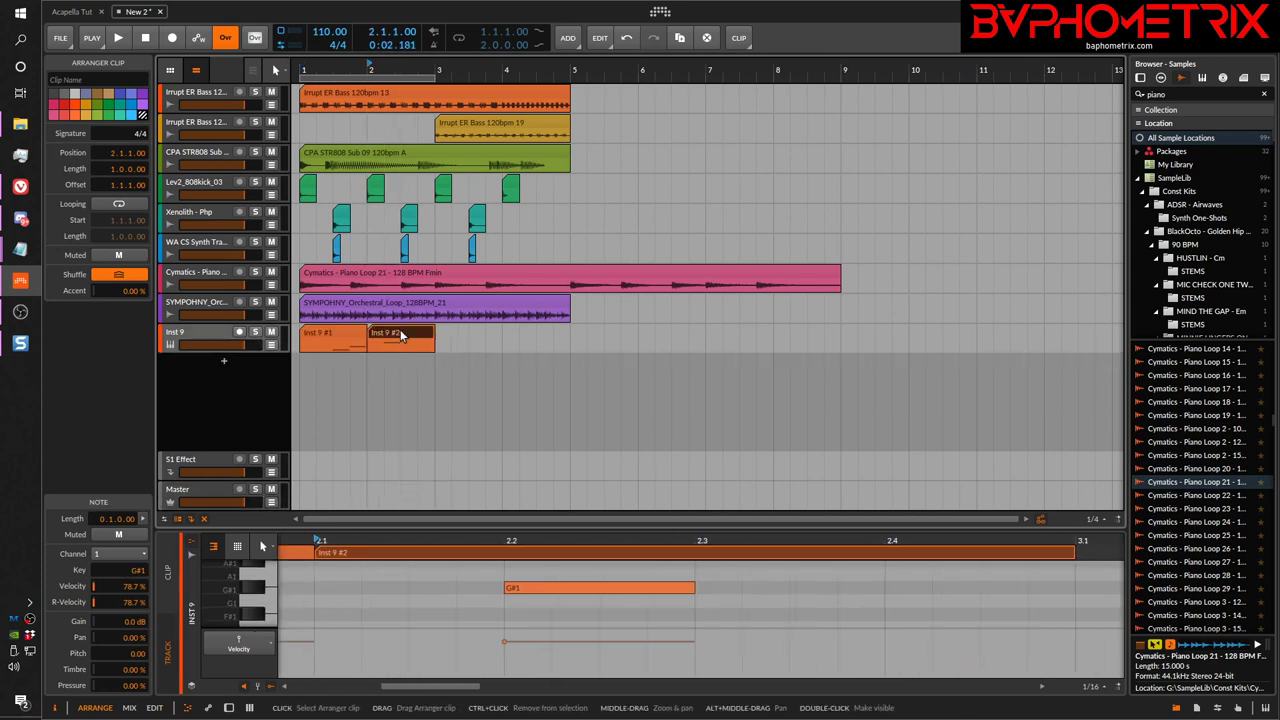
key(Delete)
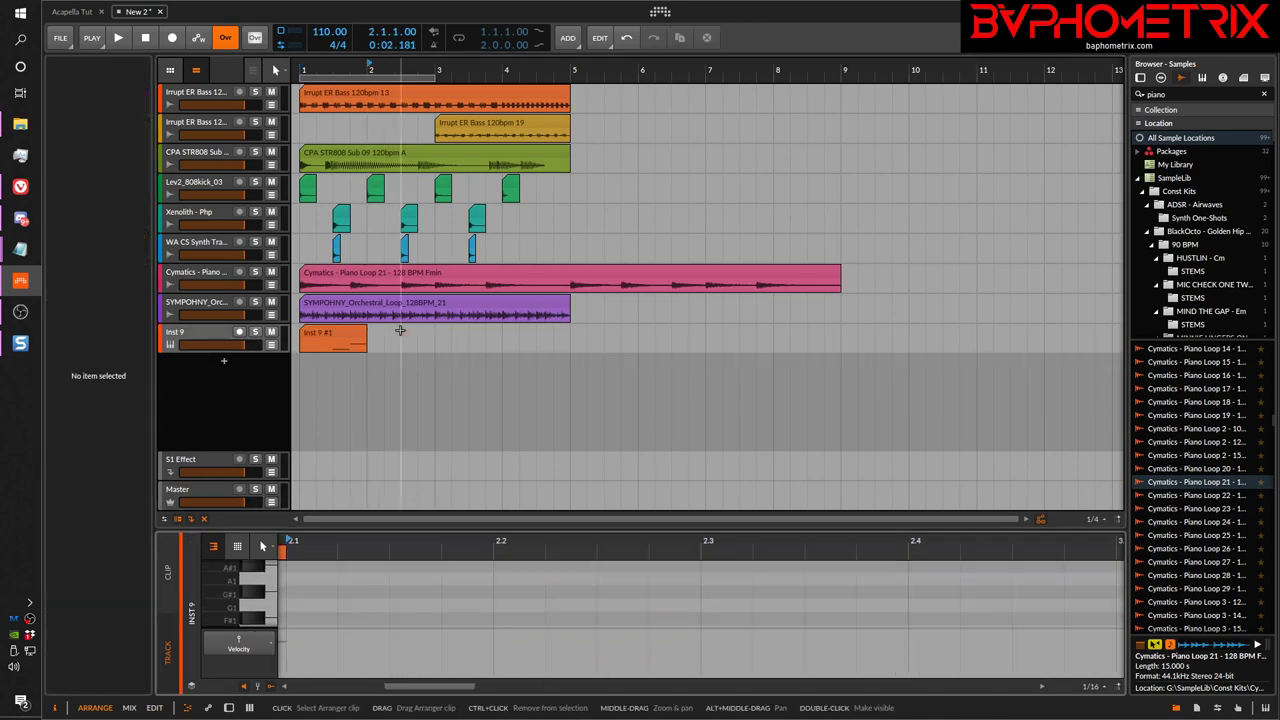
Open the Inst 9 clip in the full-size note editor and add a one-beat G#0 note at 1.1
click(321, 338)
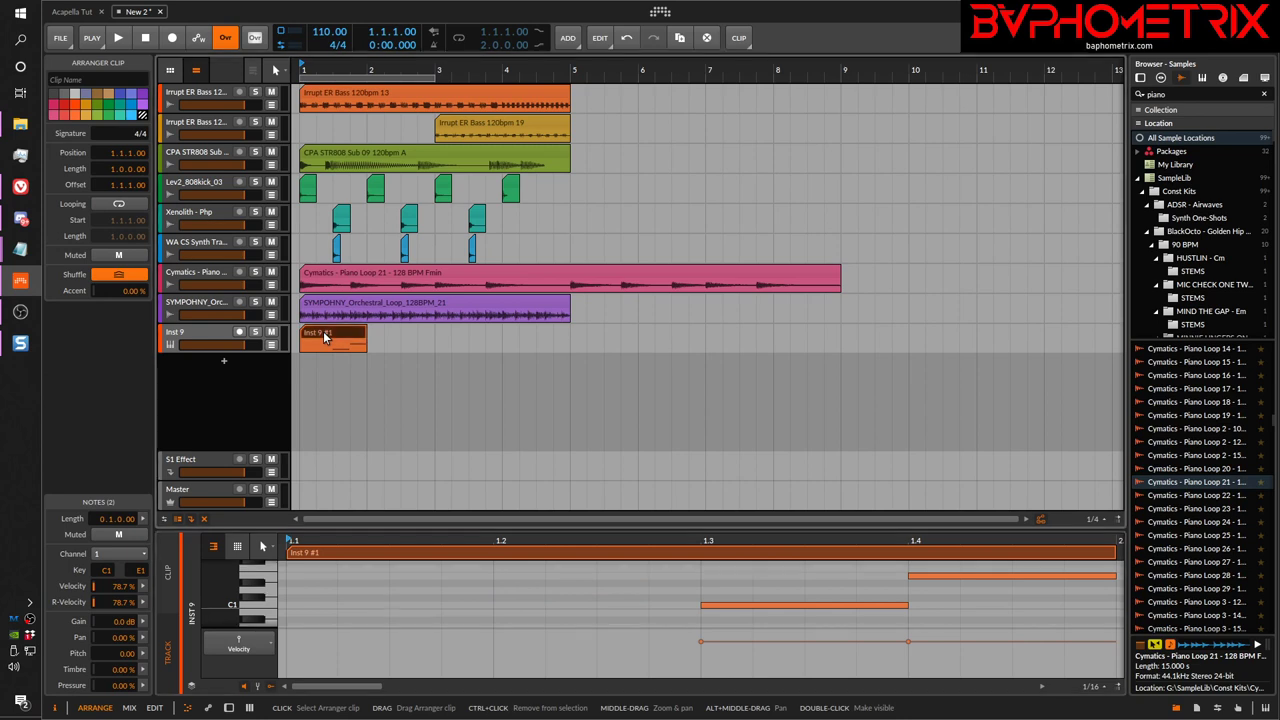
double_click(323, 338)
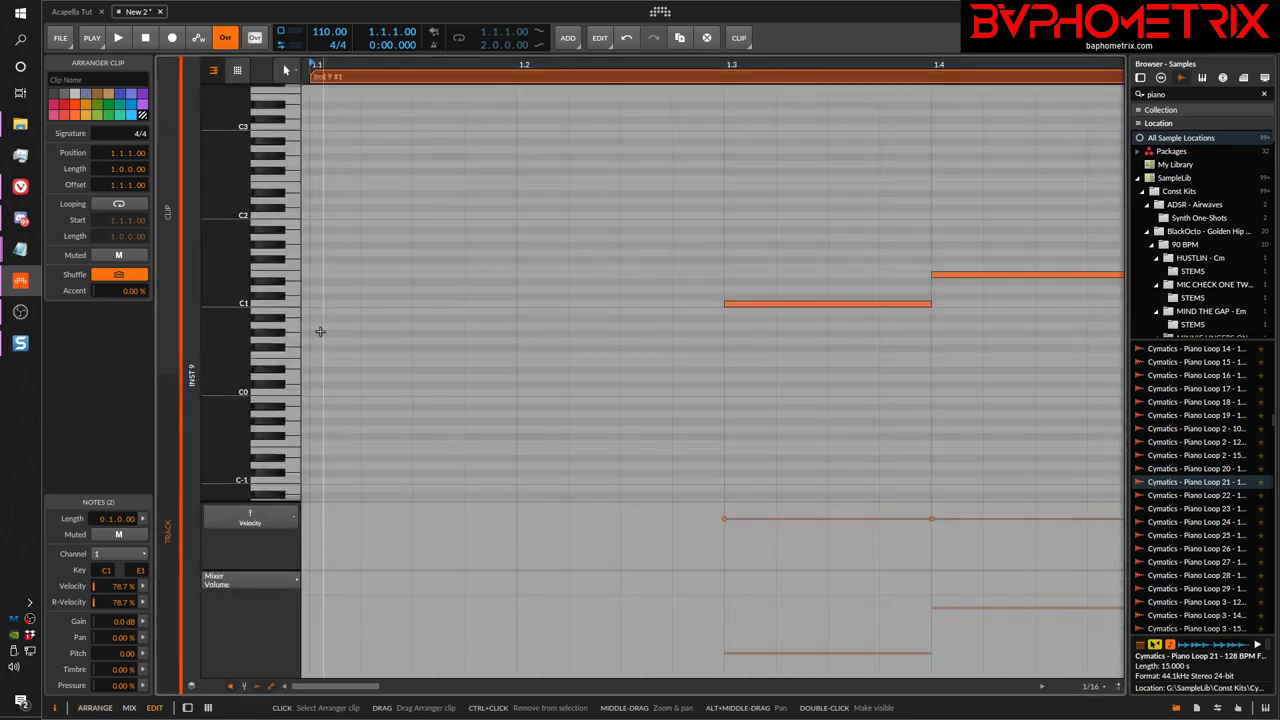
click(407, 331)
double_click(407, 331)
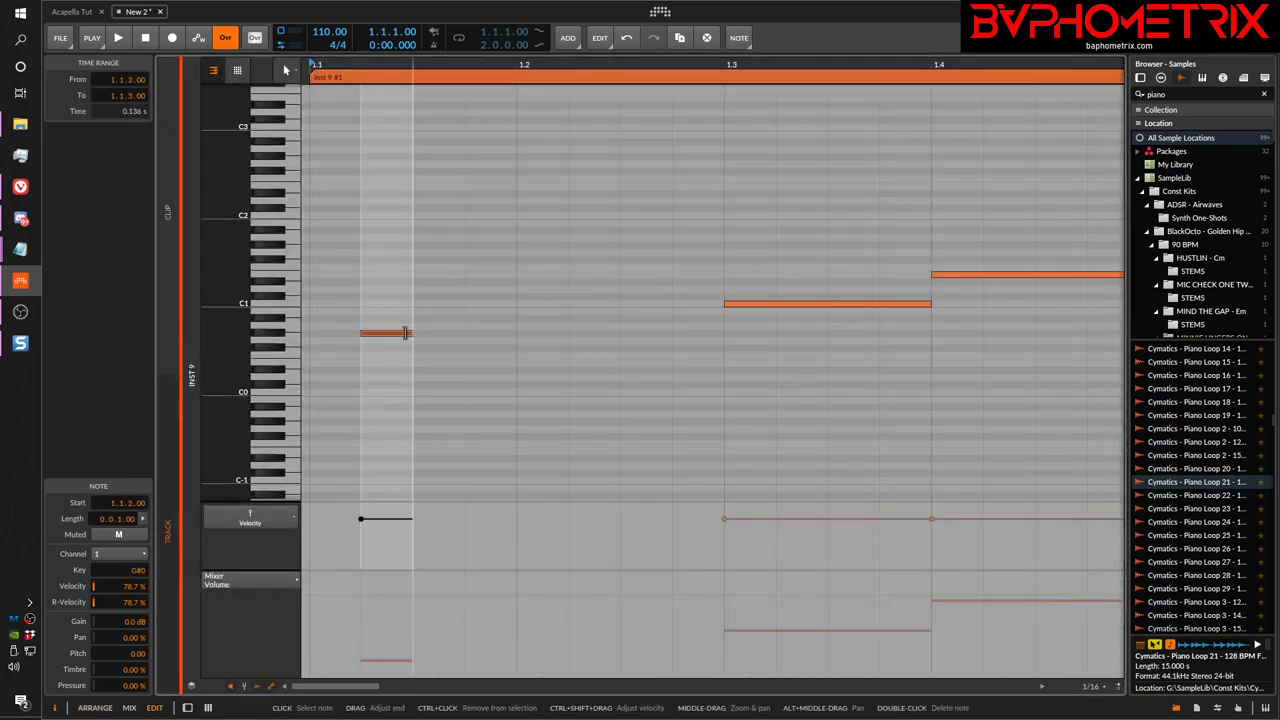
key(shift+Right)
key(shift+Right)
key(shift+Right)
key(Left)
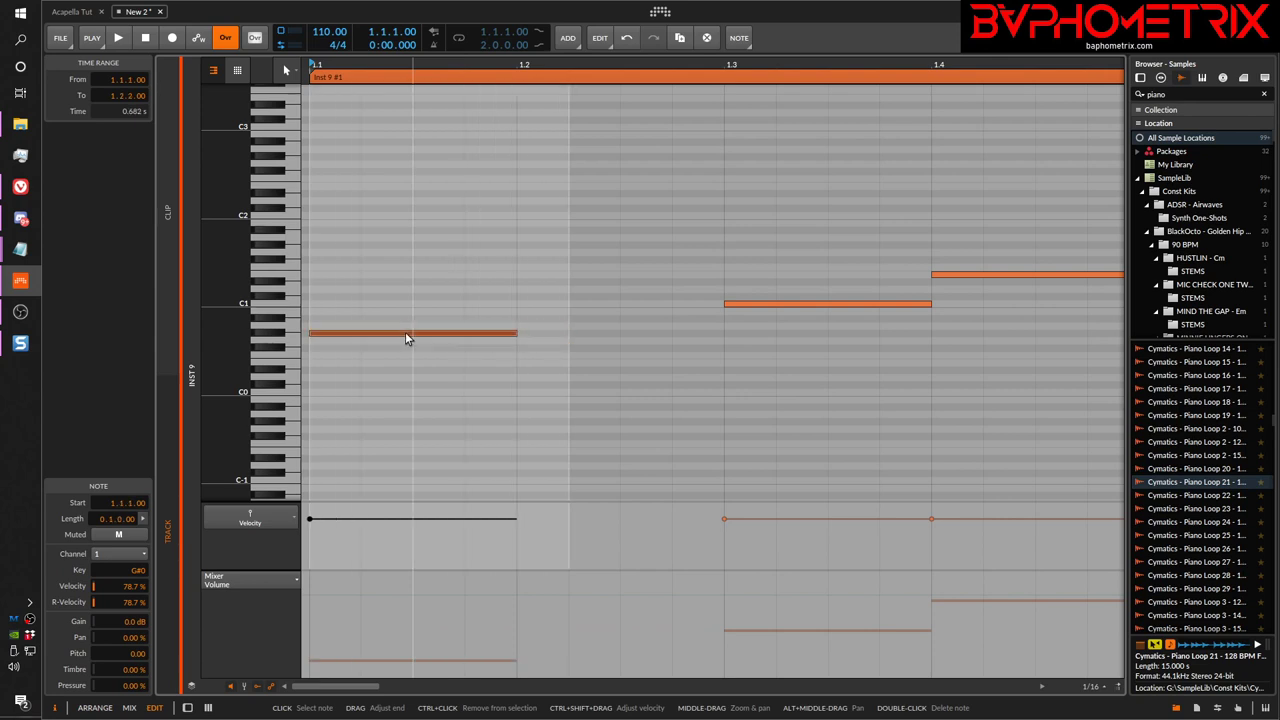
key(Right)
key(Left)
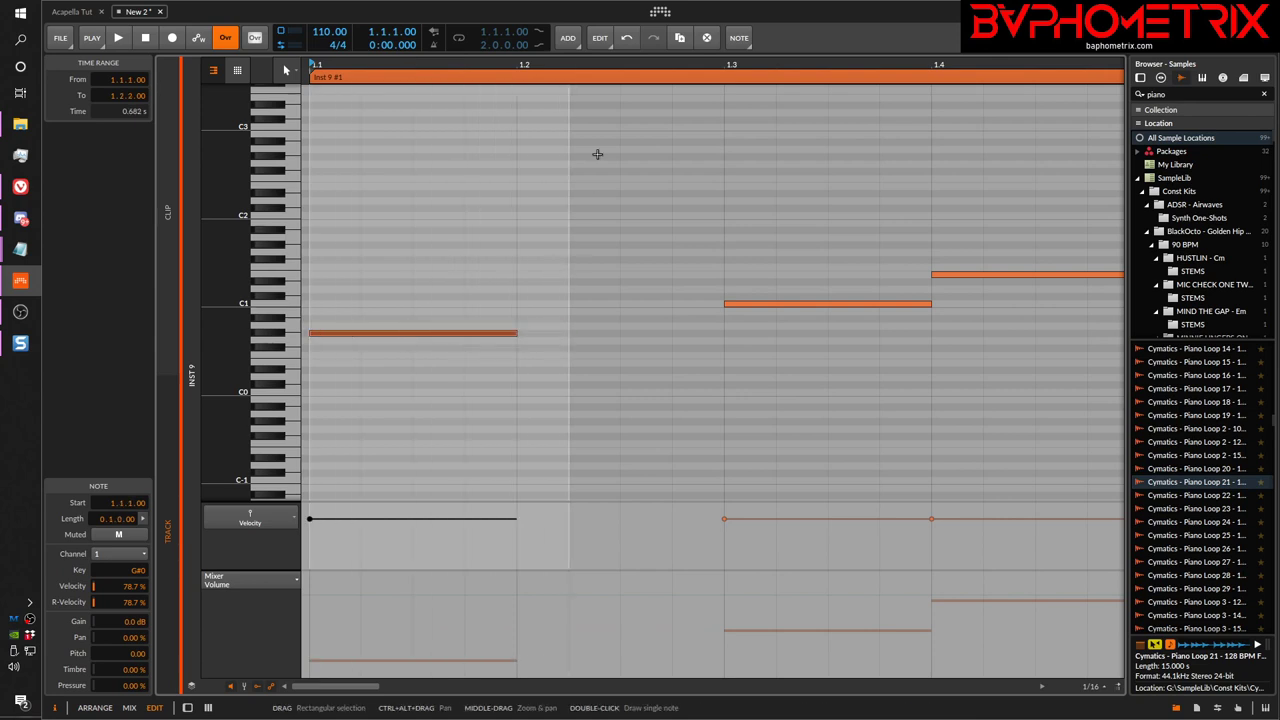
Return to the arranger with the Inst 9 clip in the detail editor and hide the note expressions
drag(215, 287, 215, 314)
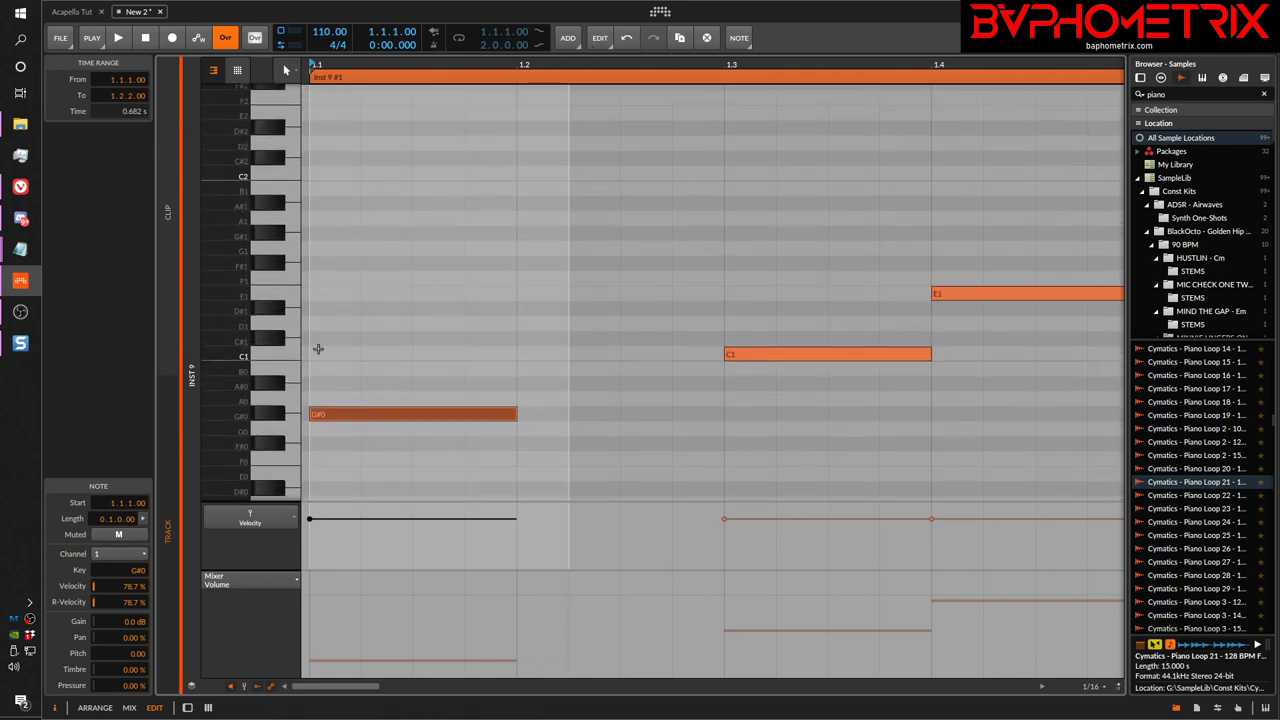
key(alt+1)
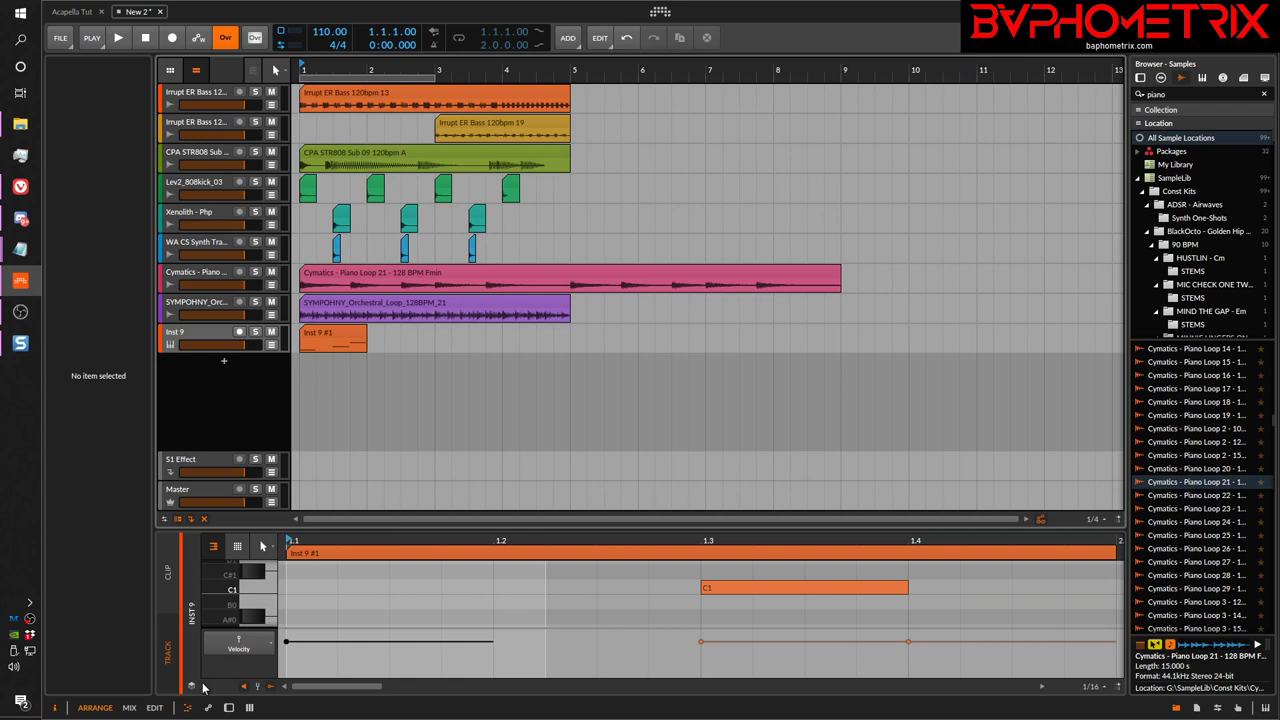
click(330, 337)
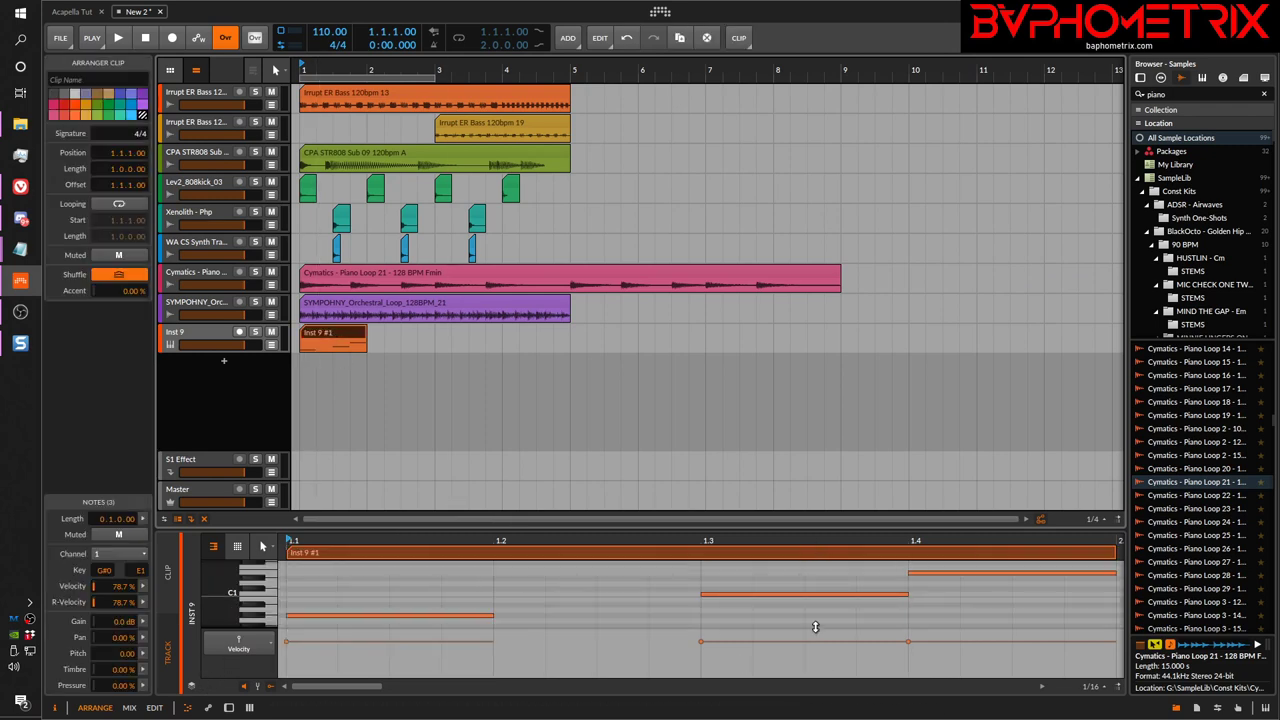
click(271, 686)
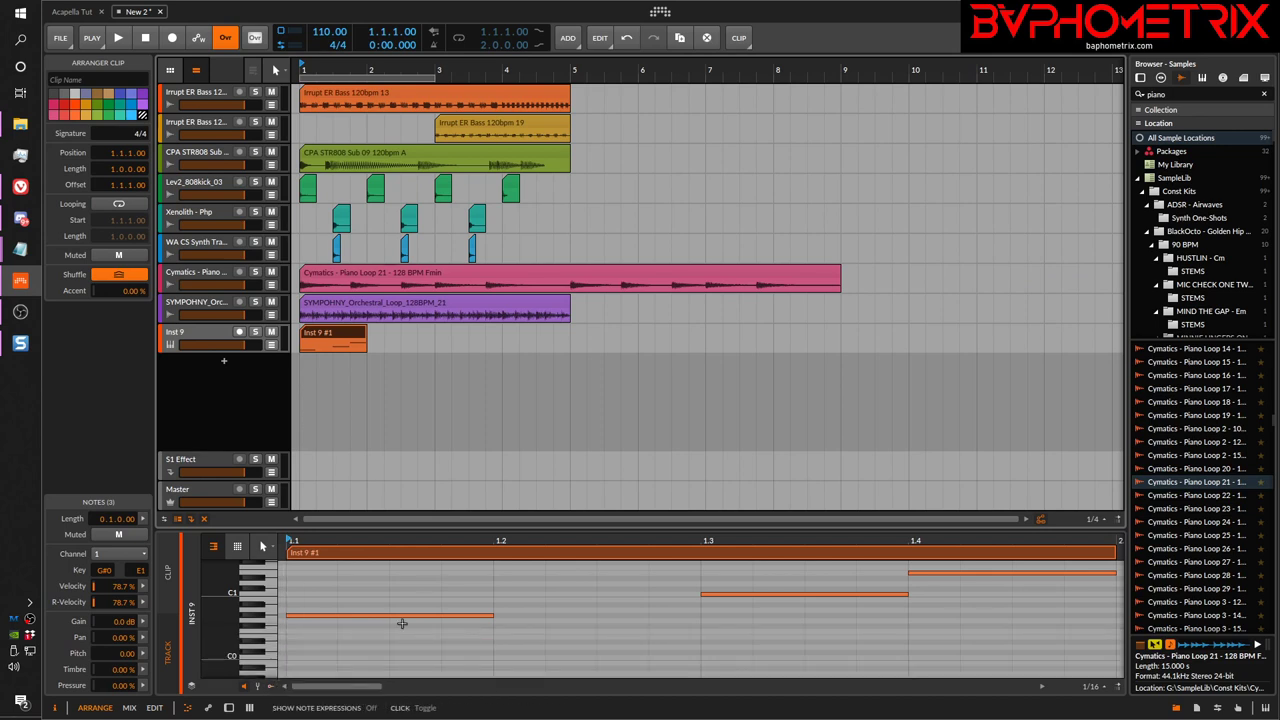
scroll(250, 615, up, 2)
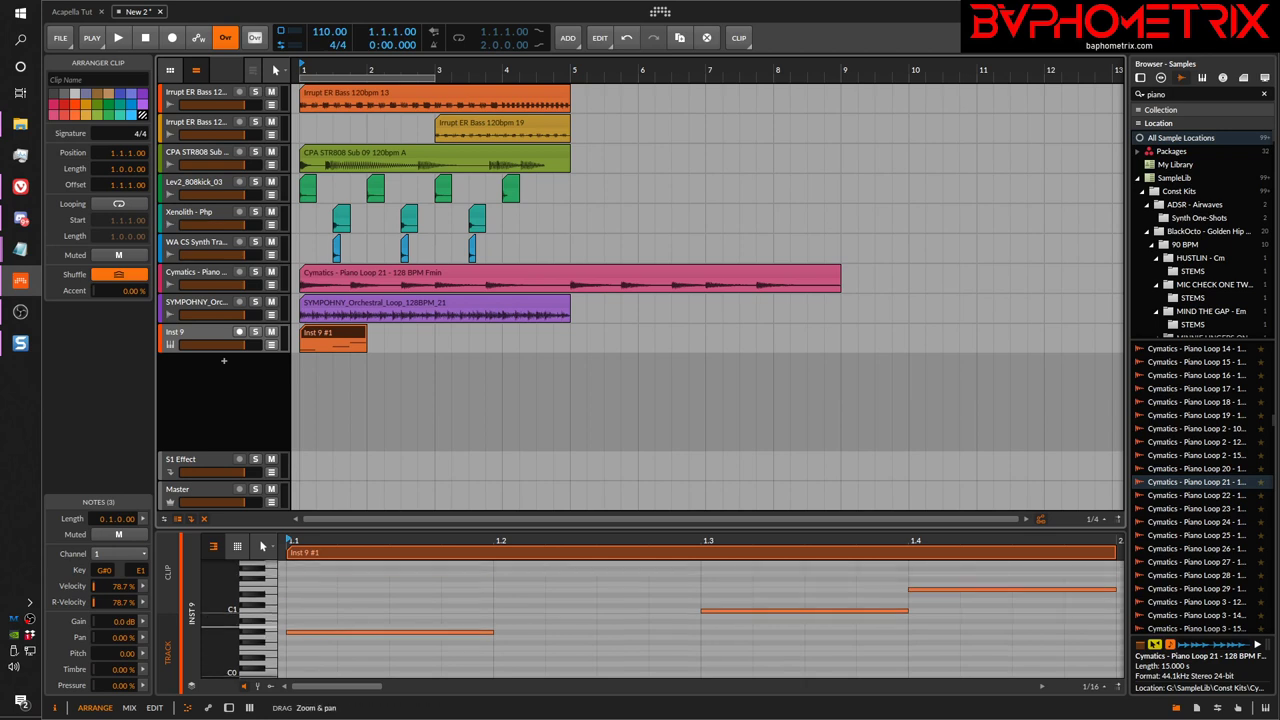
drag(250, 615, 327, 666)
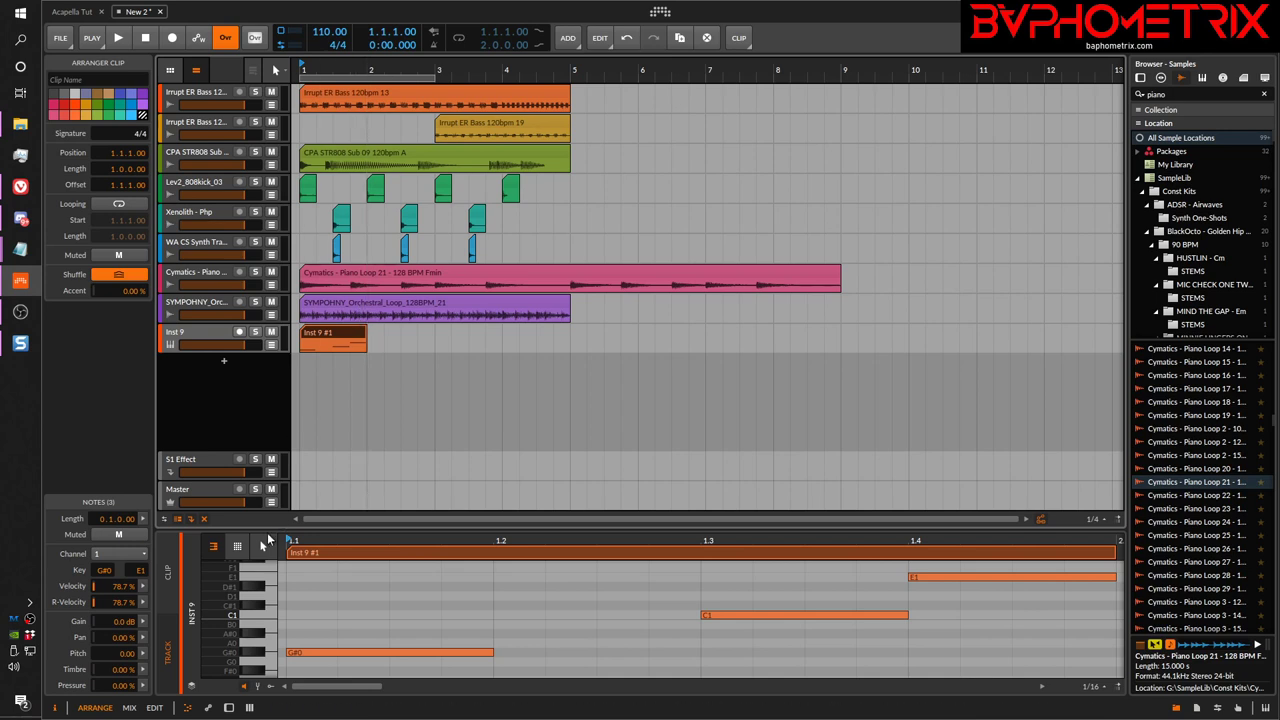
Turn on layered editing, view the audio layers briefly and return to the note layers
click(191, 686)
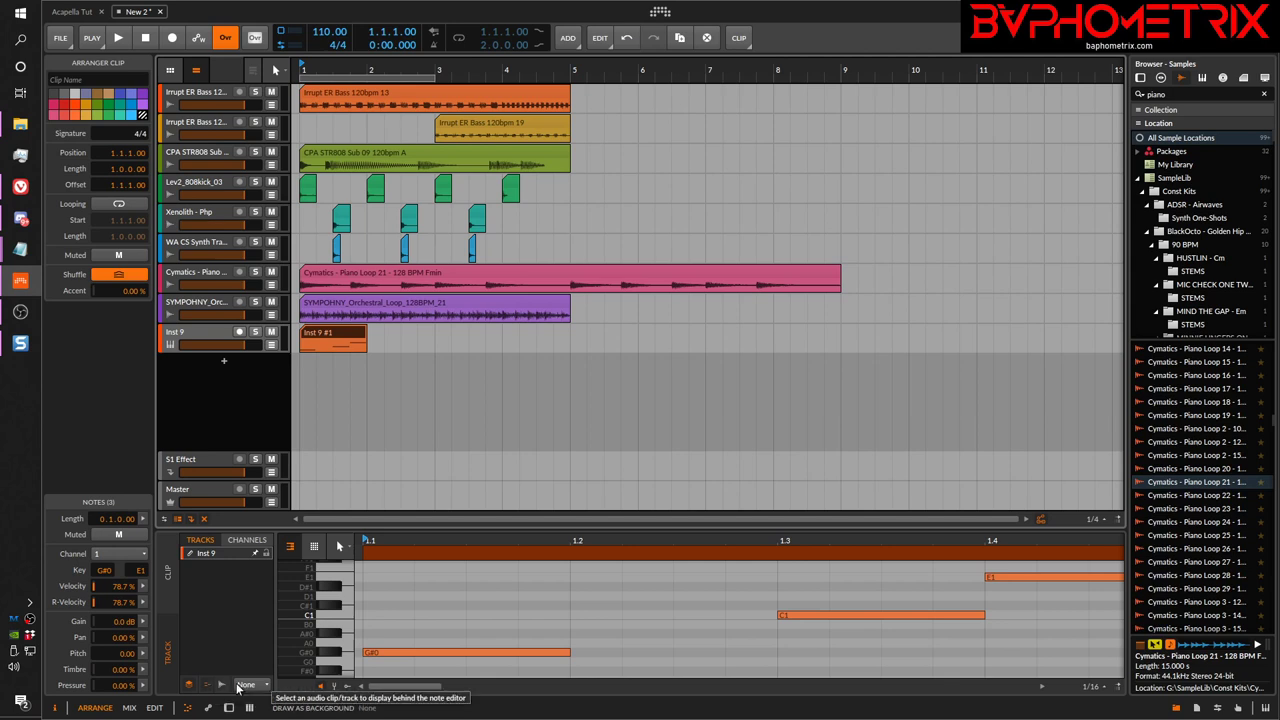
click(222, 686)
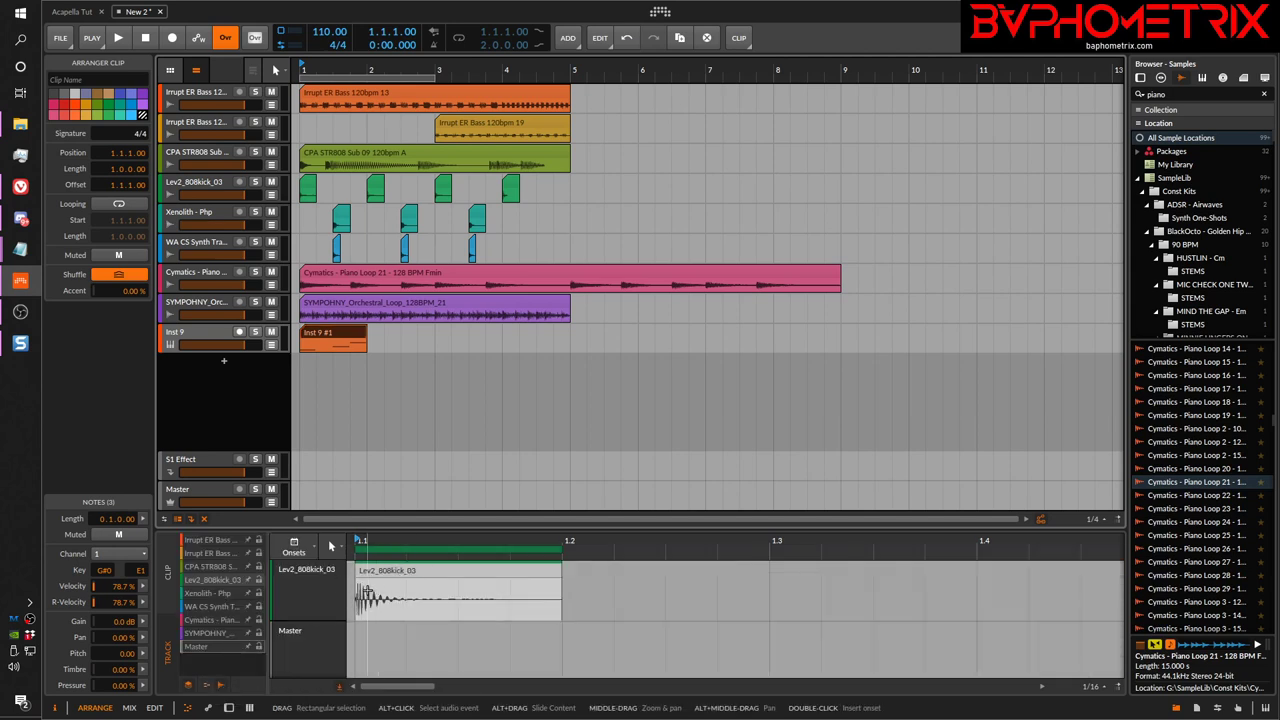
click(206, 687)
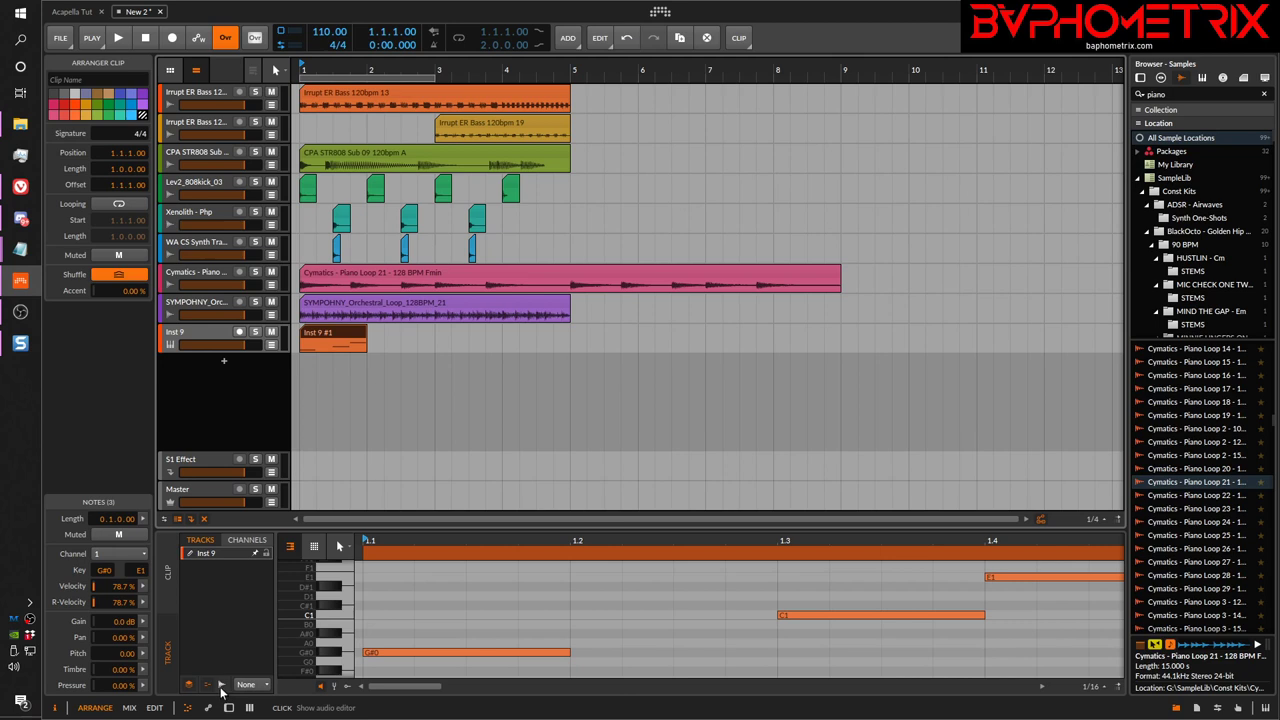
Show the audio layers in an enlarged detail editor, keeping Irrupt ER Bass 120bpm 19 and CPA STR808 Sub 09 120bpm A visible
click(221, 686)
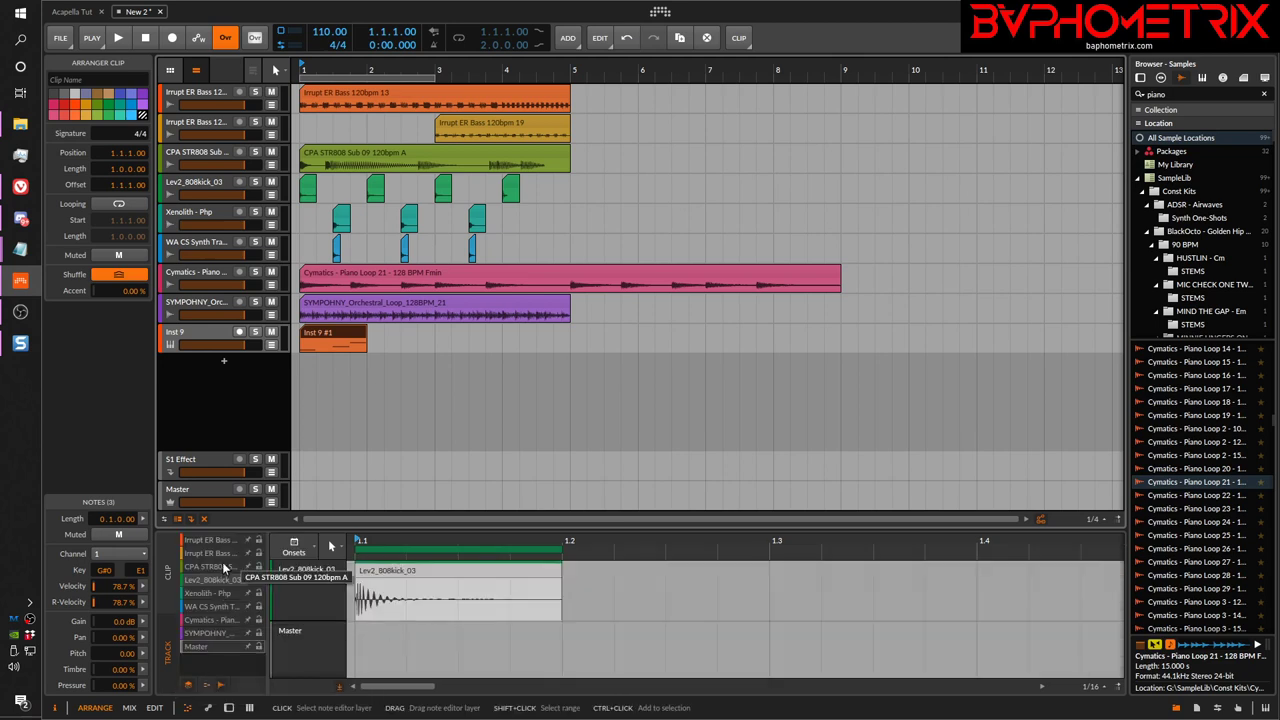
click(247, 554)
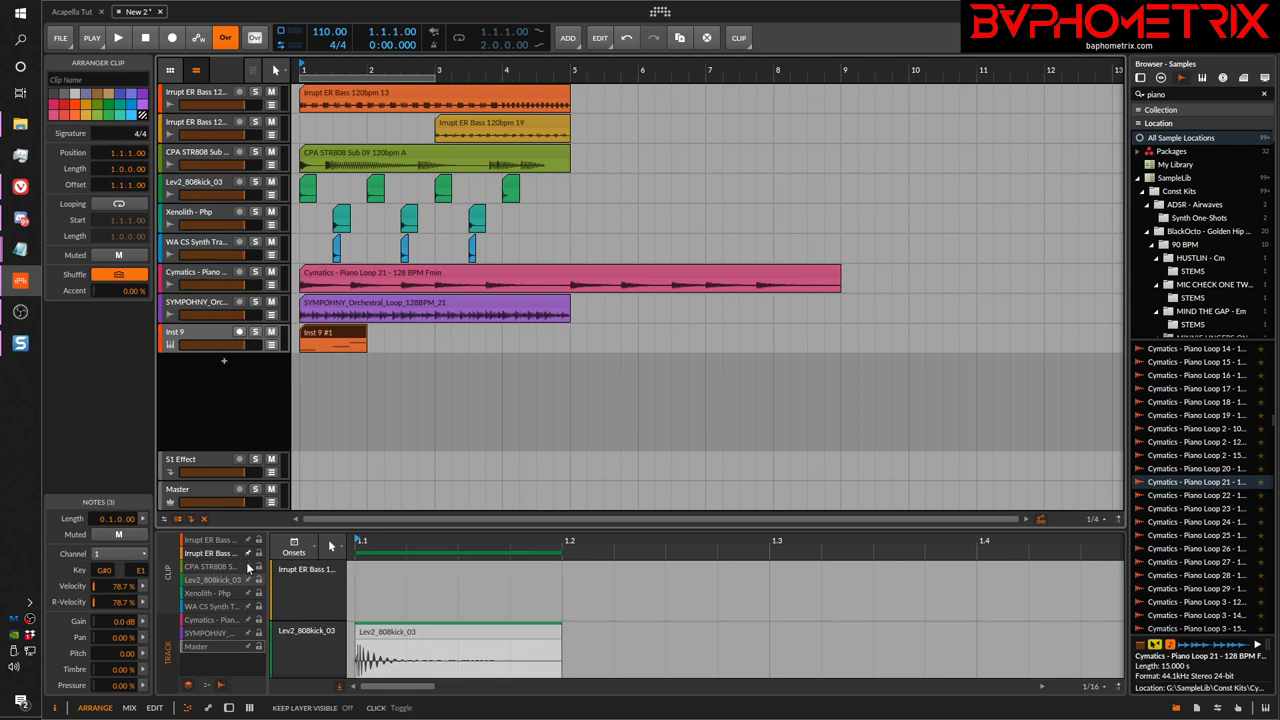
click(248, 567)
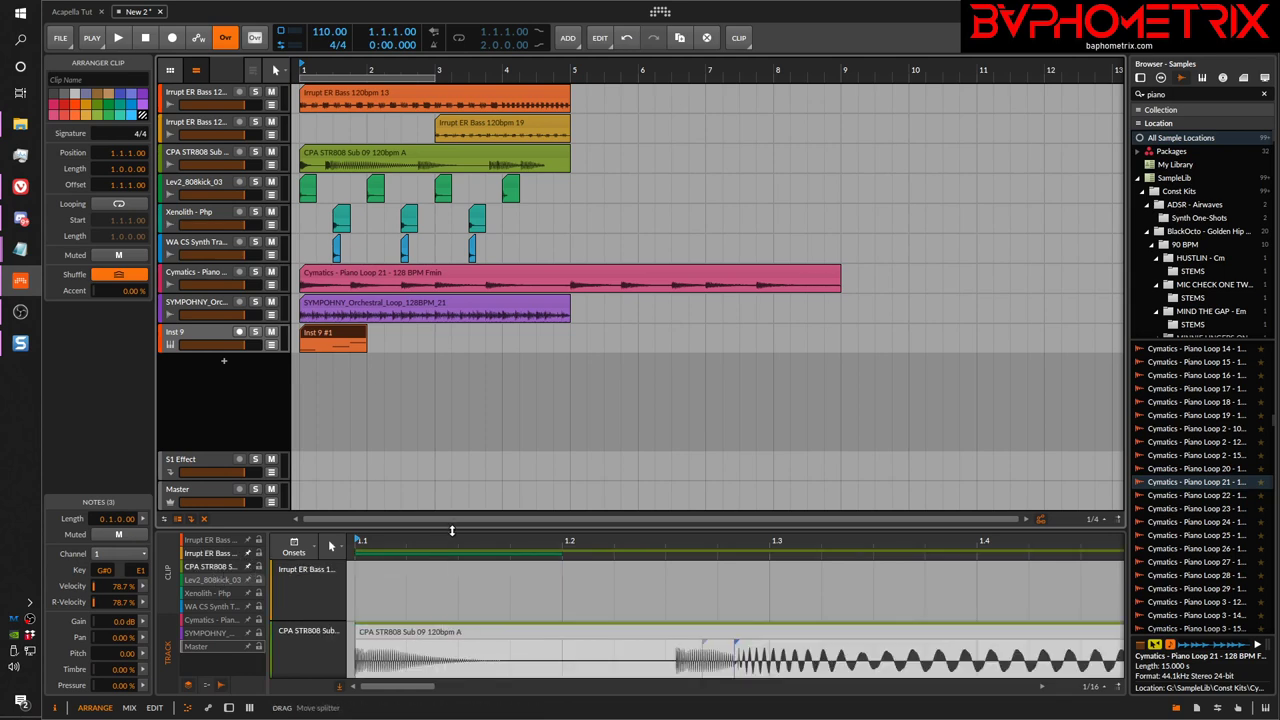
drag(451, 531, 451, 286)
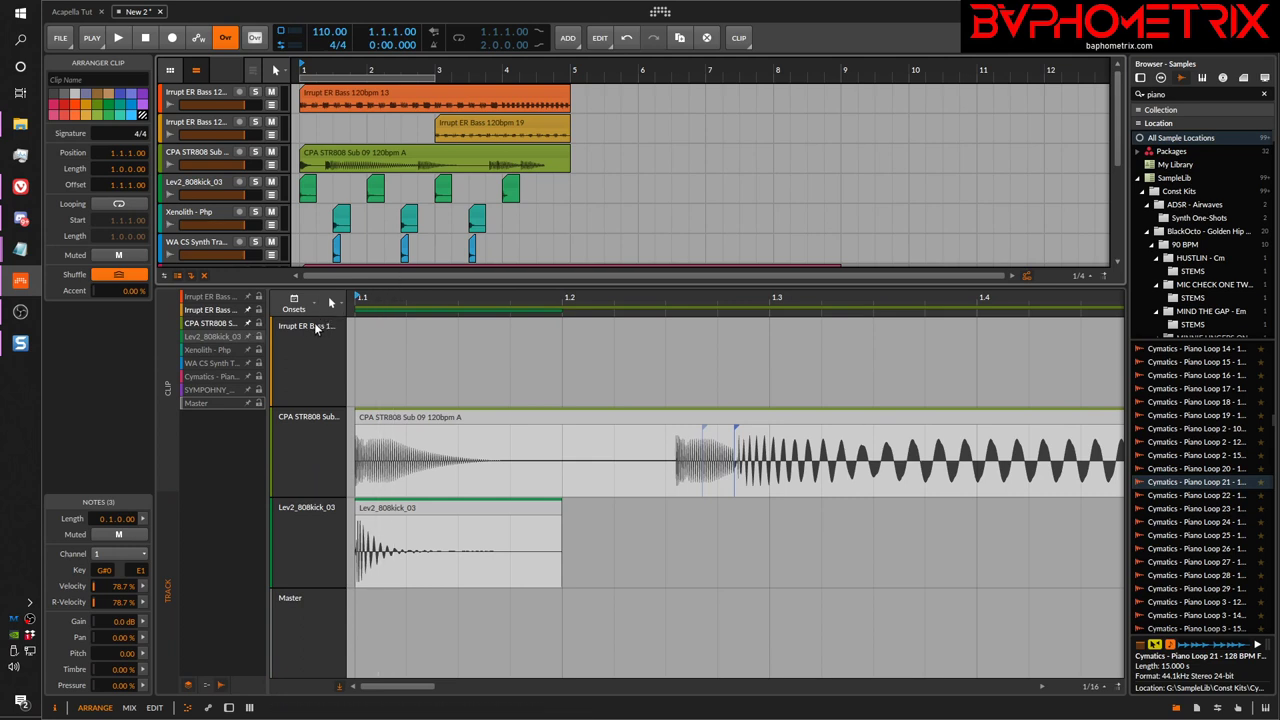
key(shift+z)
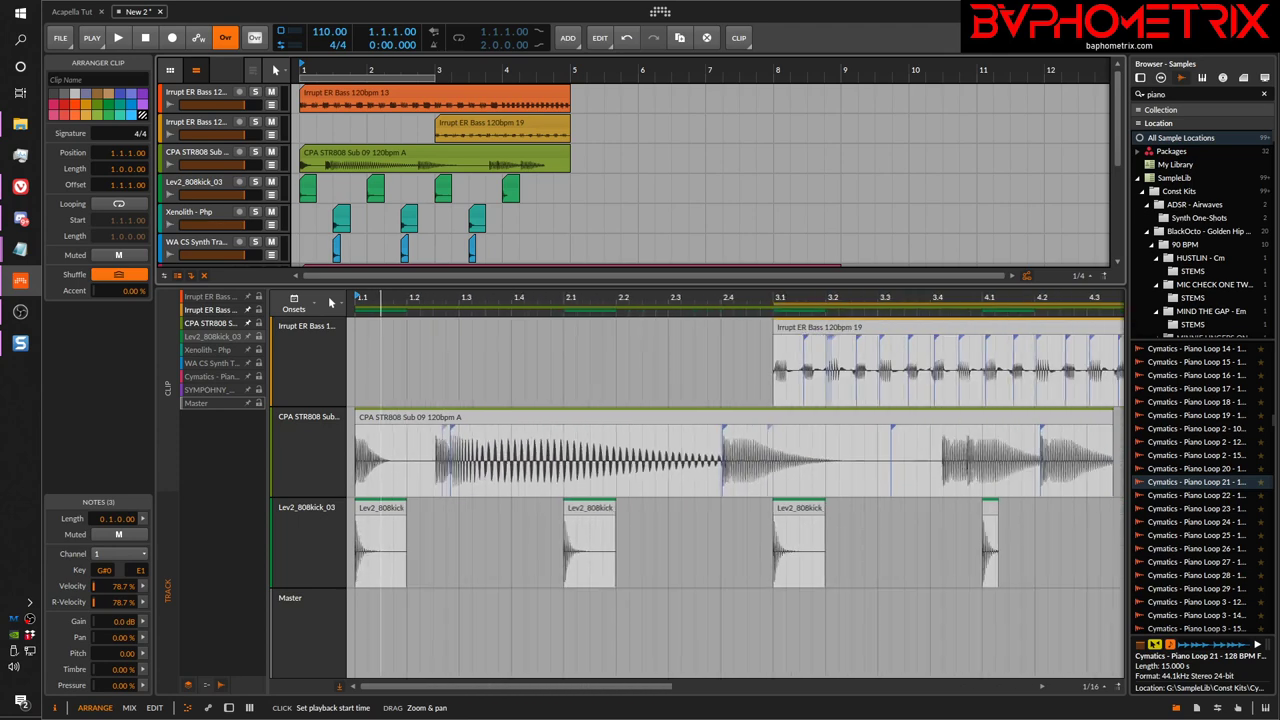
Compare the note and audio layers, and display the SYMPOHNY orchestral loop as the note editor's background
click(208, 688)
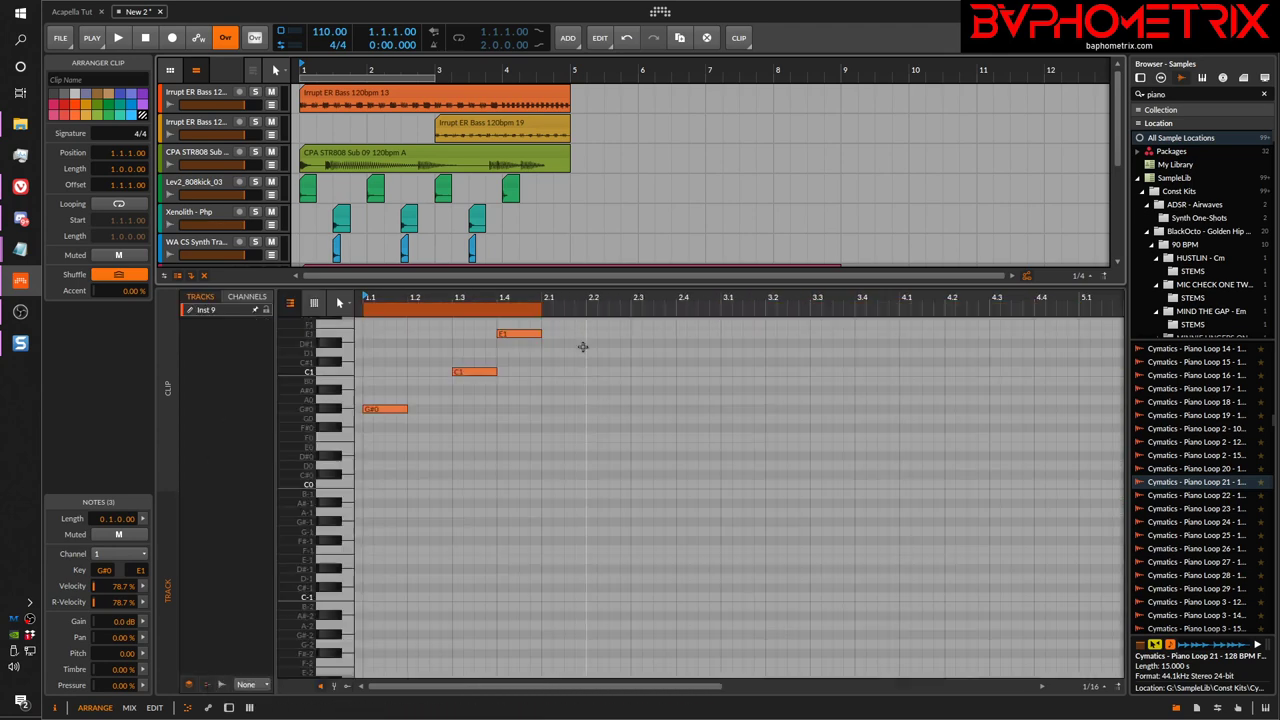
drag(300, 430, 300, 520)
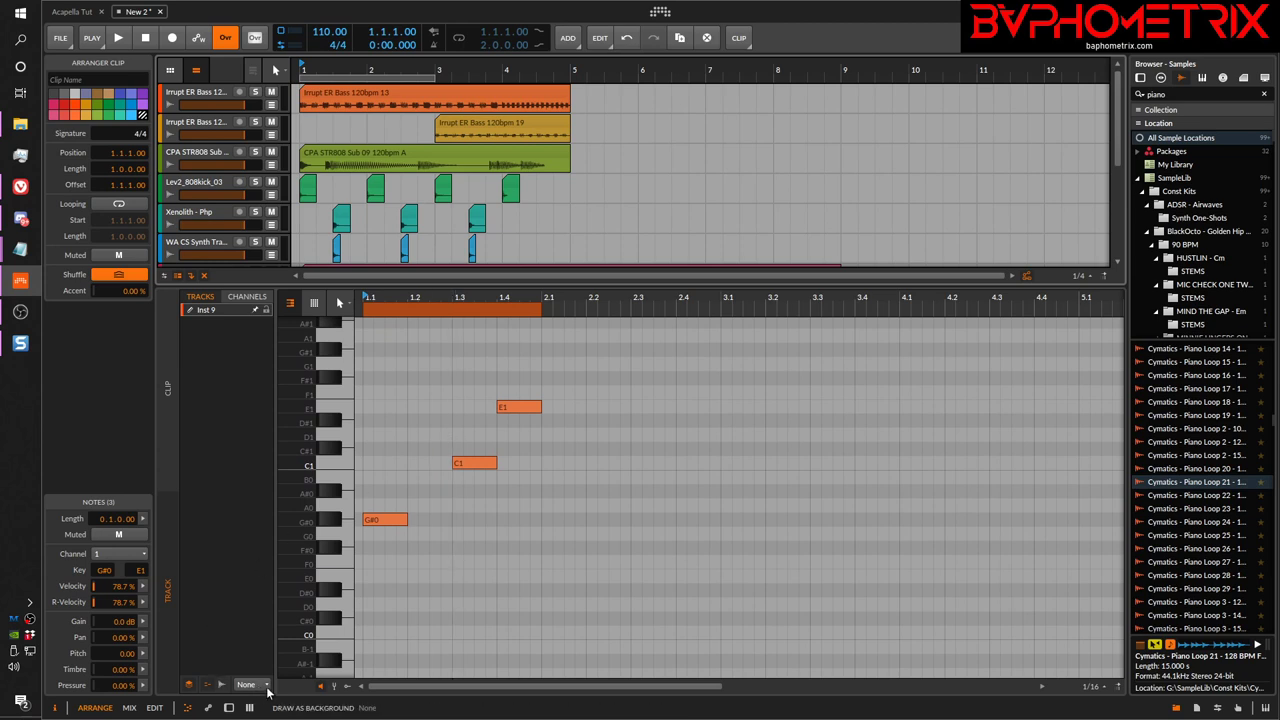
click(222, 686)
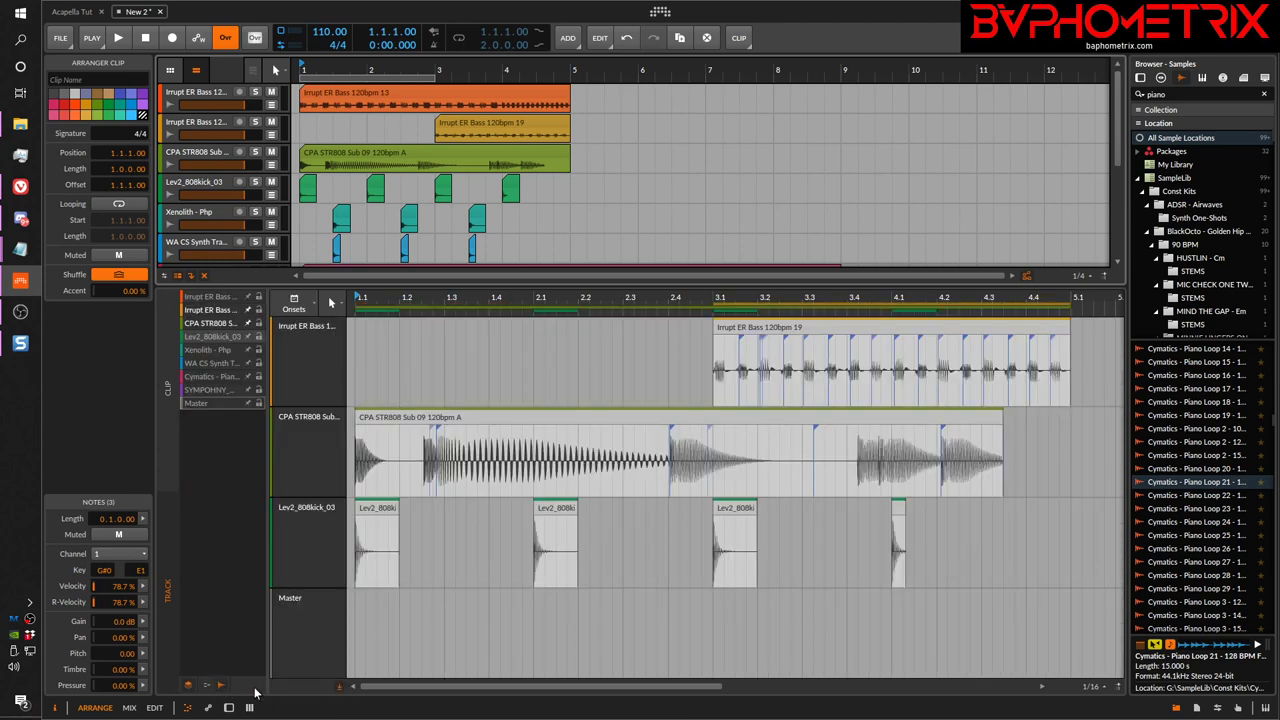
click(204, 687)
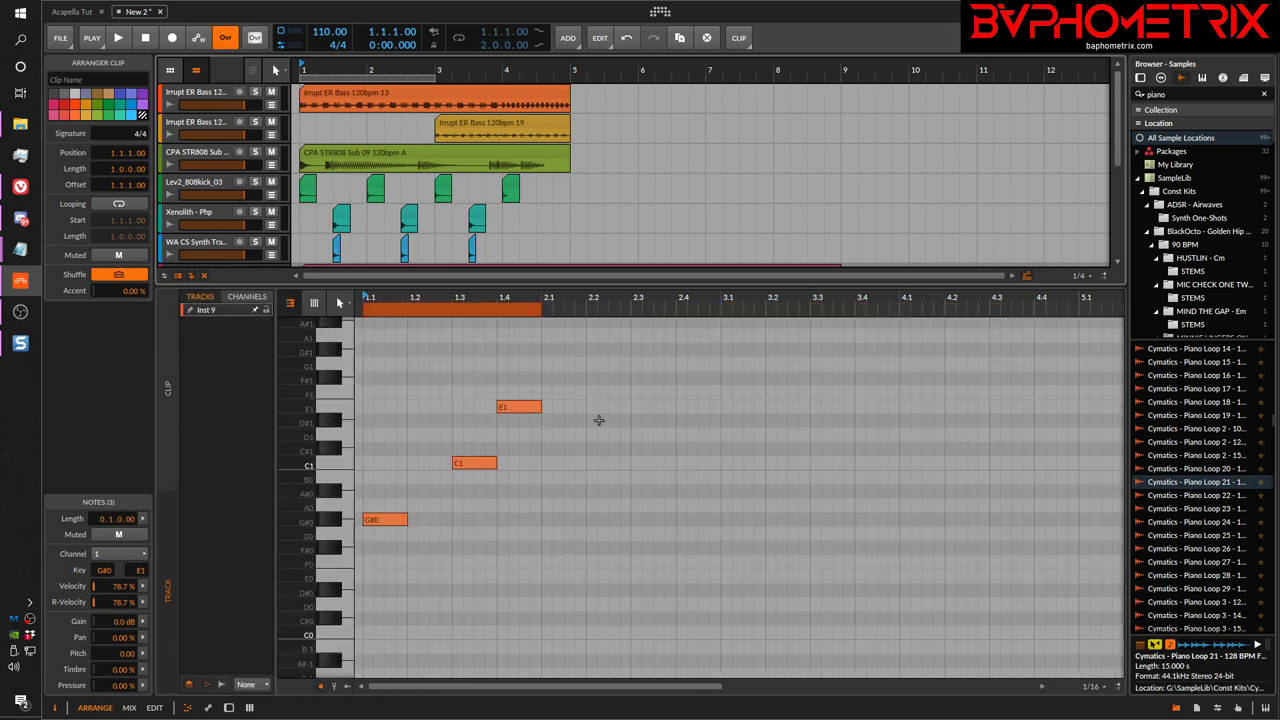
click(250, 685)
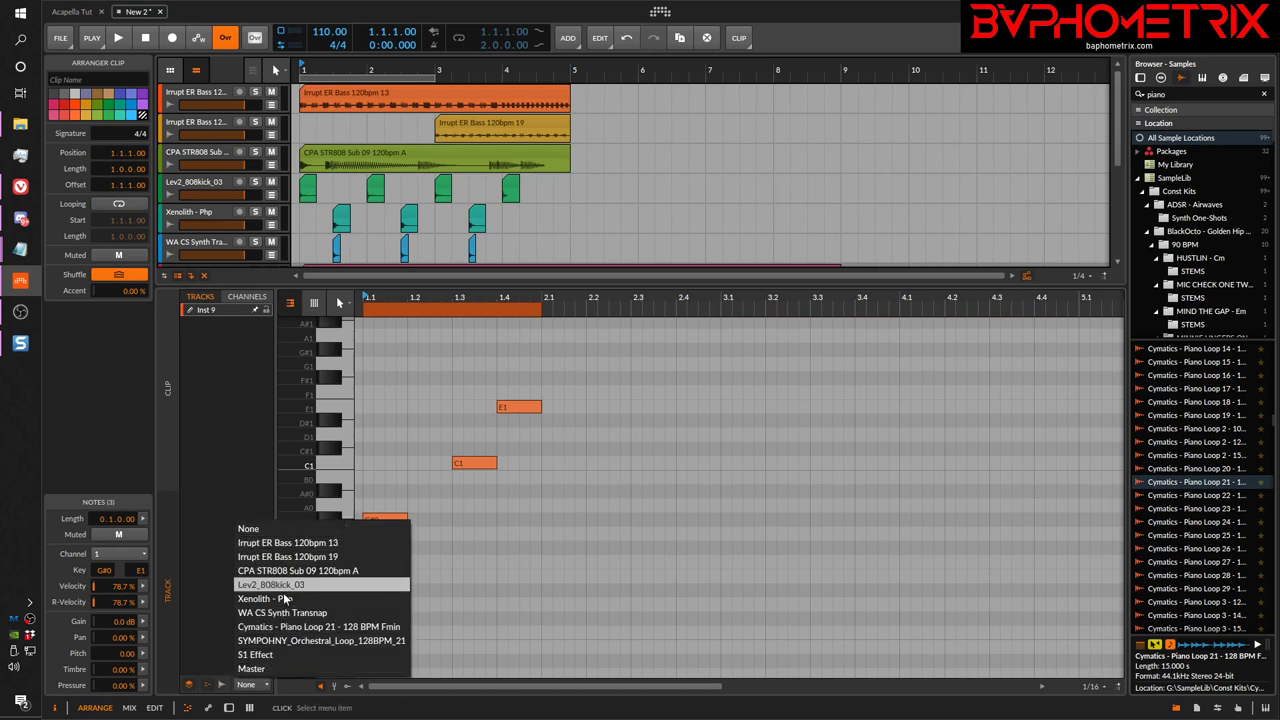
click(290, 644)
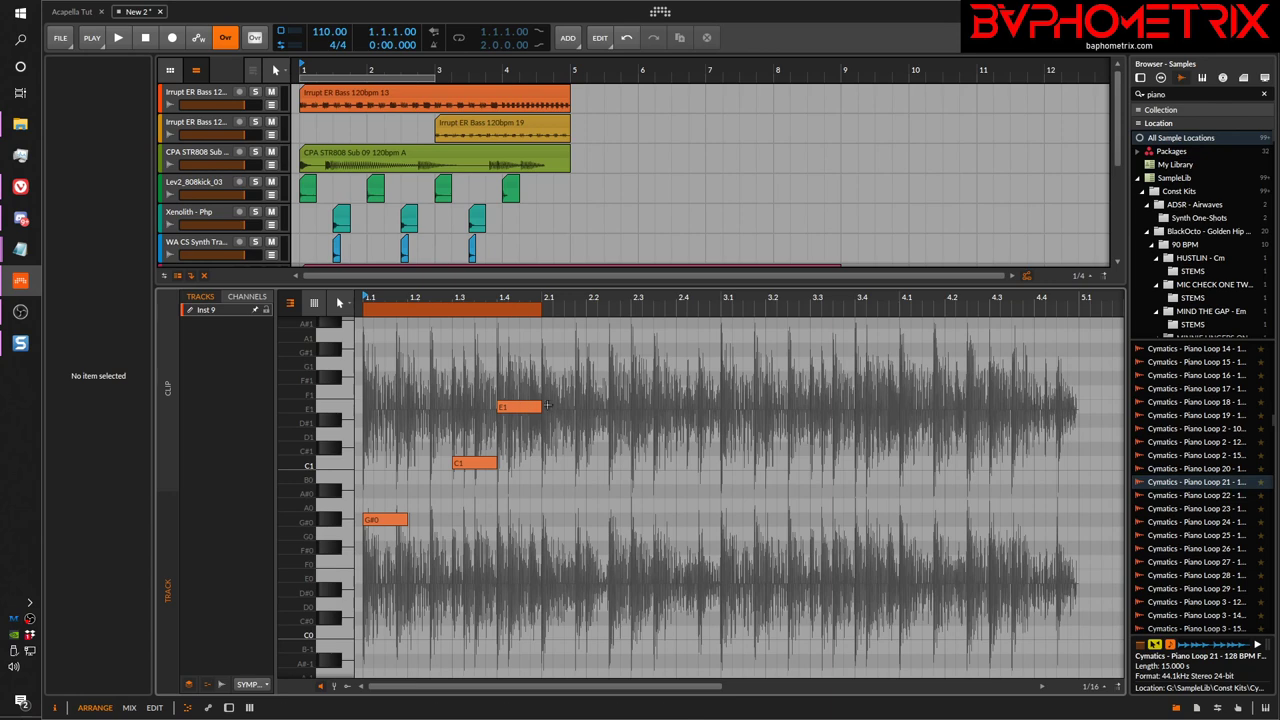
Move the E1 note to 2.1.1.00, back to 1.4.3.00, and fine-align its start with the waveform at 1.4.2.94
drag(525, 406, 567, 410)
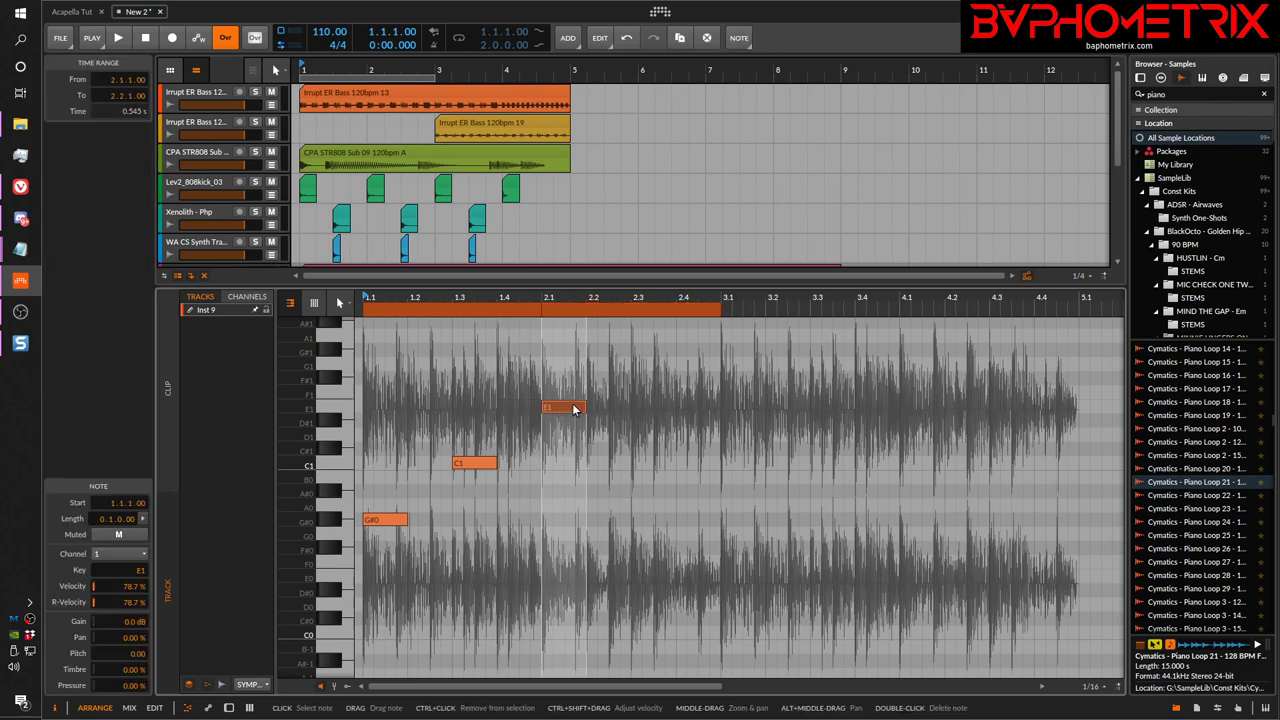
drag(555, 289, 608, 320)
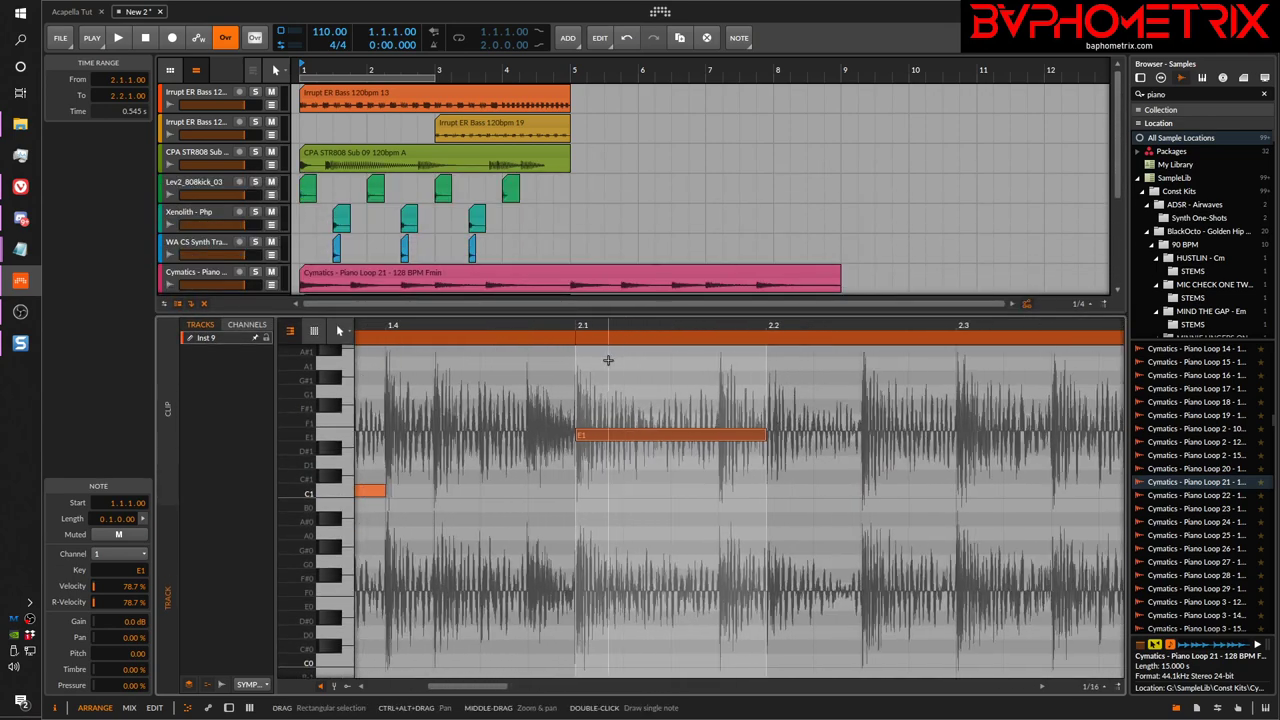
drag(607, 438, 517, 434)
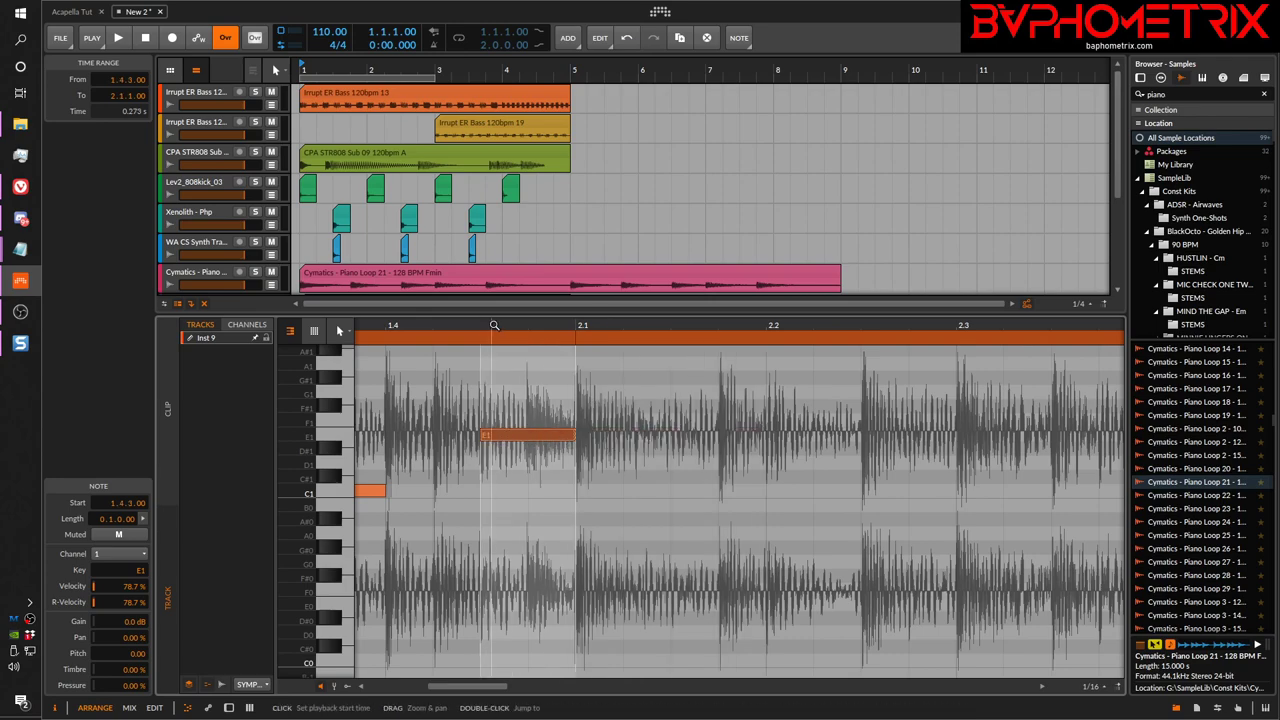
drag(493, 328, 594, 380)
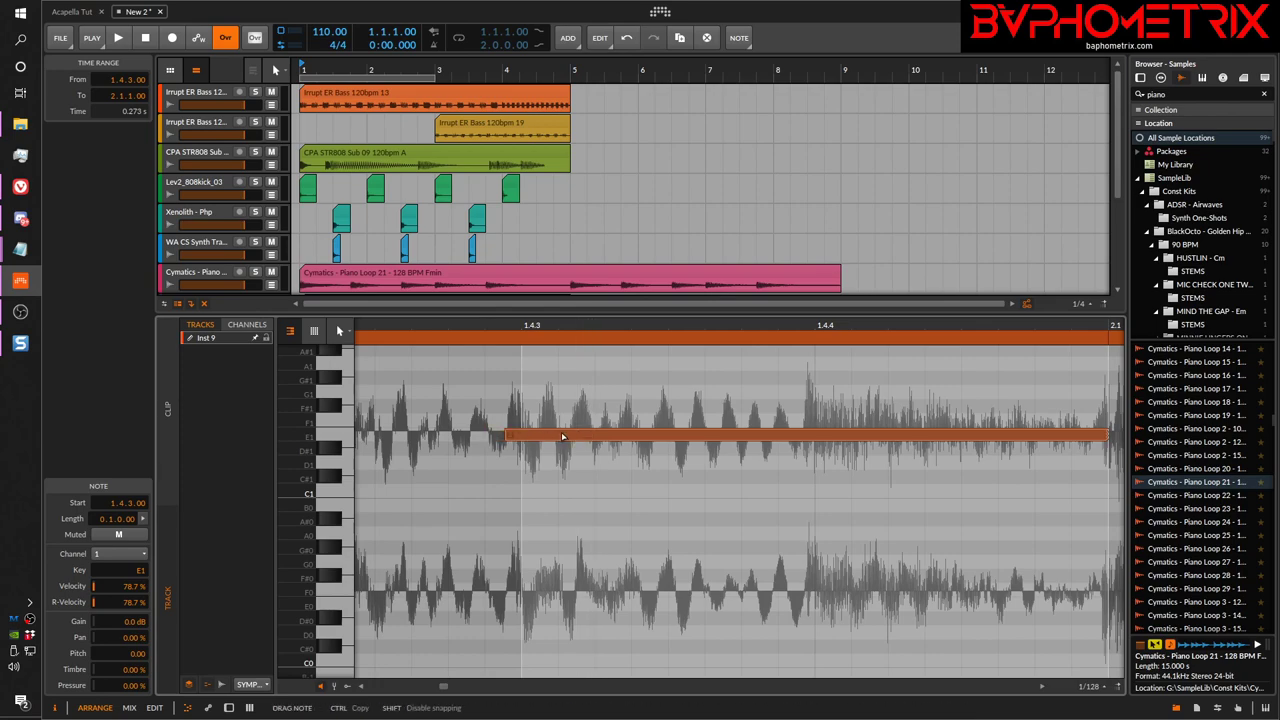
drag(563, 437, 545, 437)
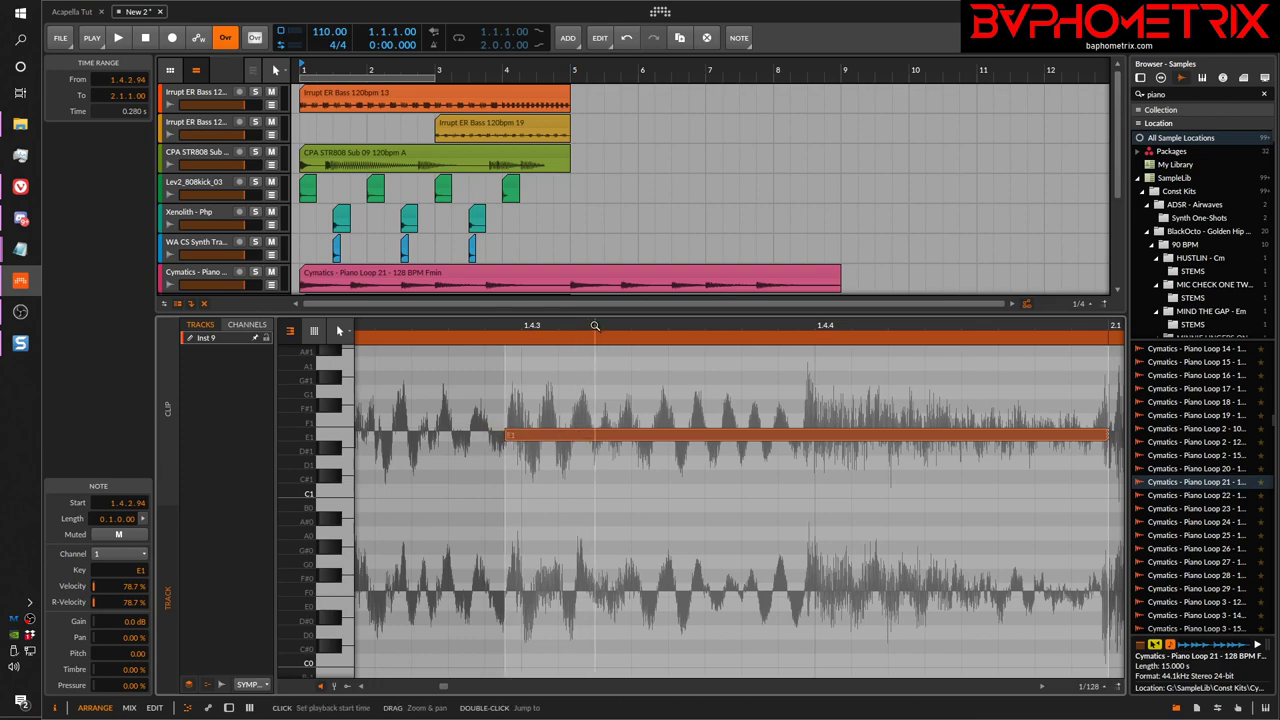
drag(594, 326, 598, 296)
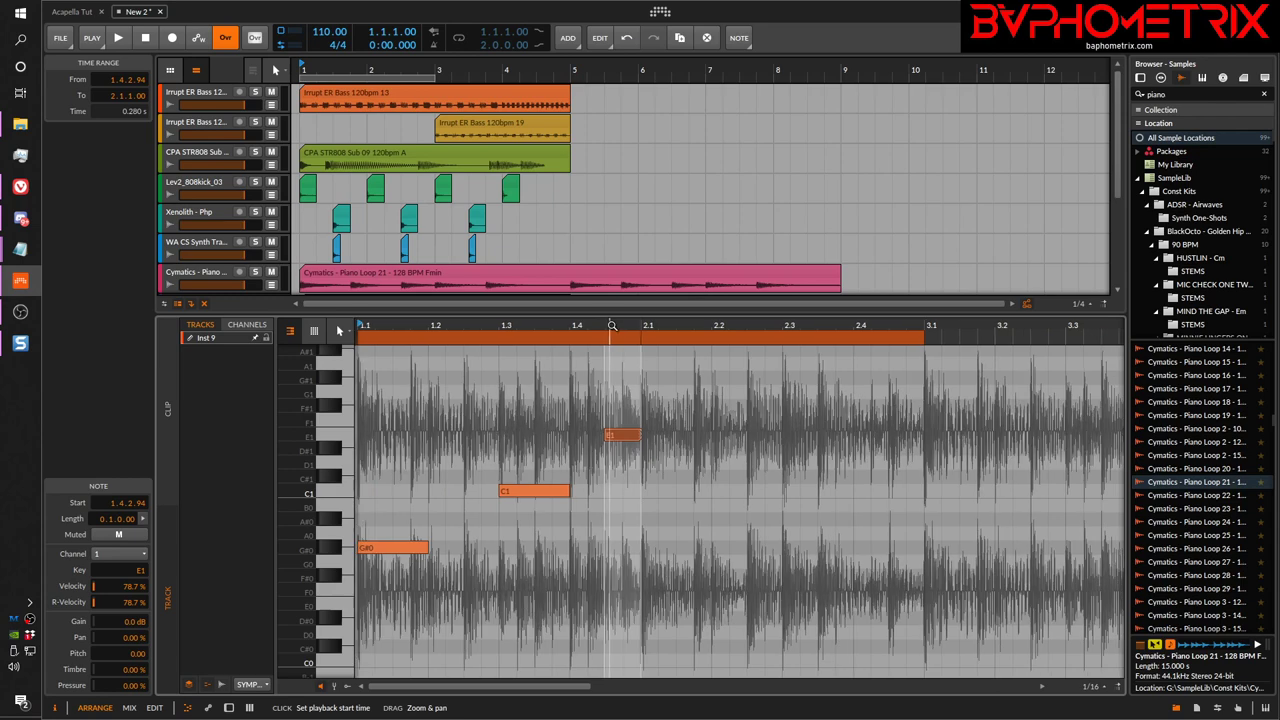
Show Lev2_808kick_03 as the note editor's background and place the E1 note just after the second kick's onset, at 2.1.1.16
click(251, 684)
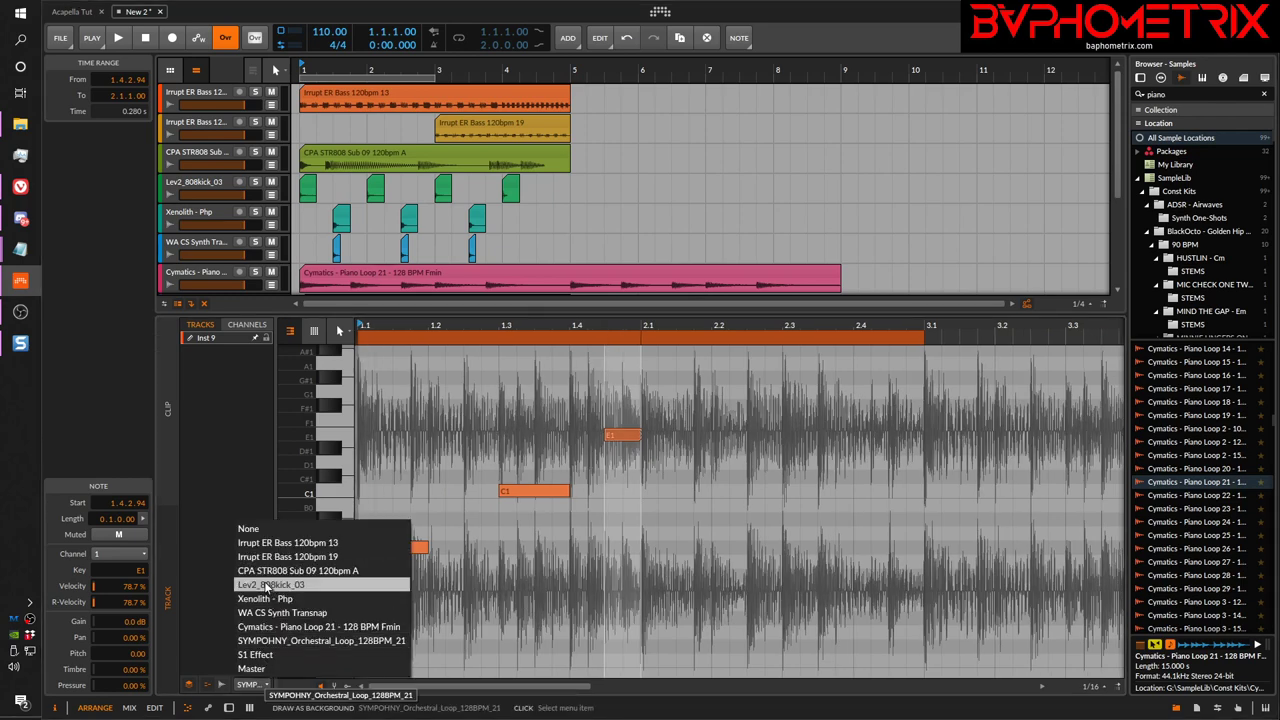
click(266, 588)
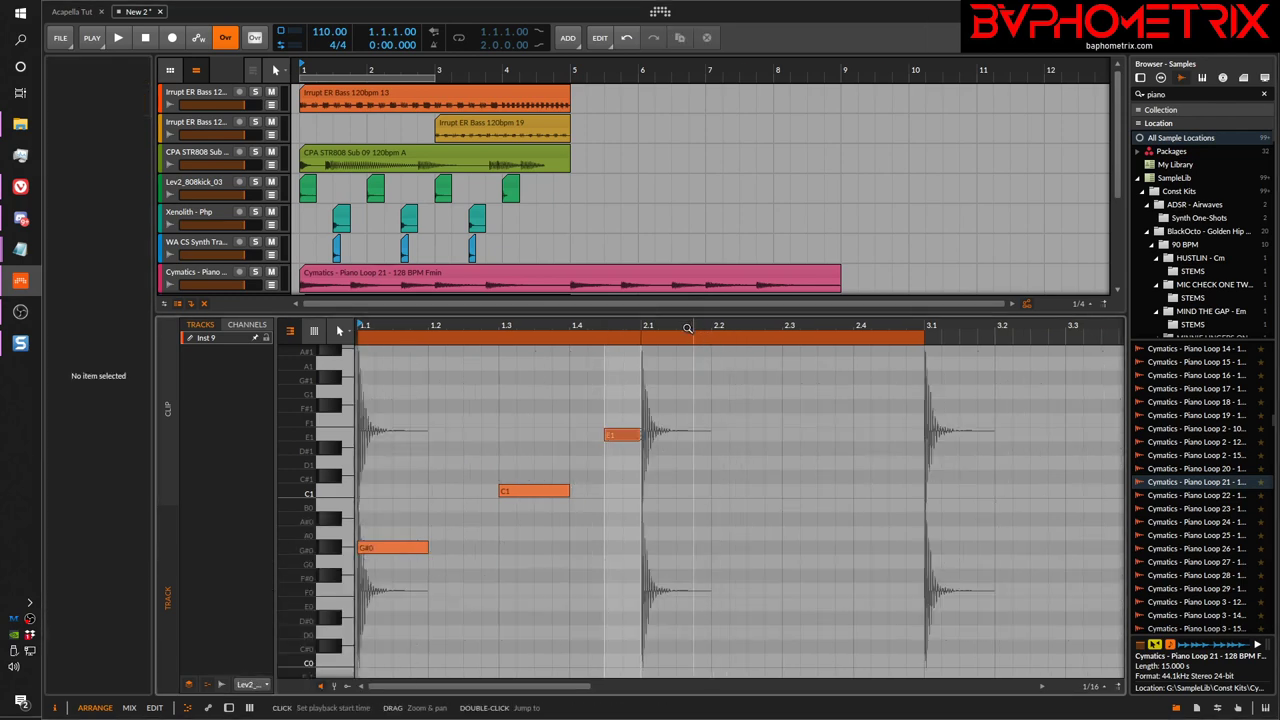
mouse_move(638, 435)
mouse_down()
mouse_move(712, 435)
mouse_move(642, 435)
mouse_up()
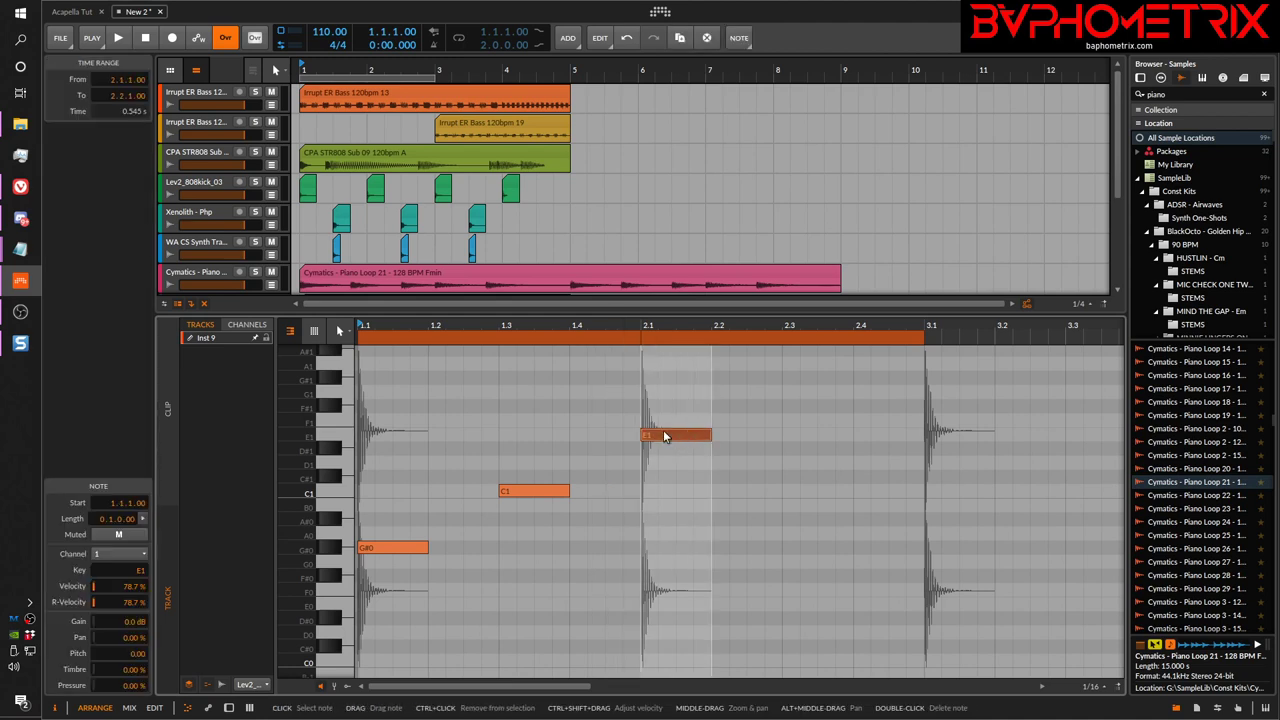
drag(667, 328, 590, 440)
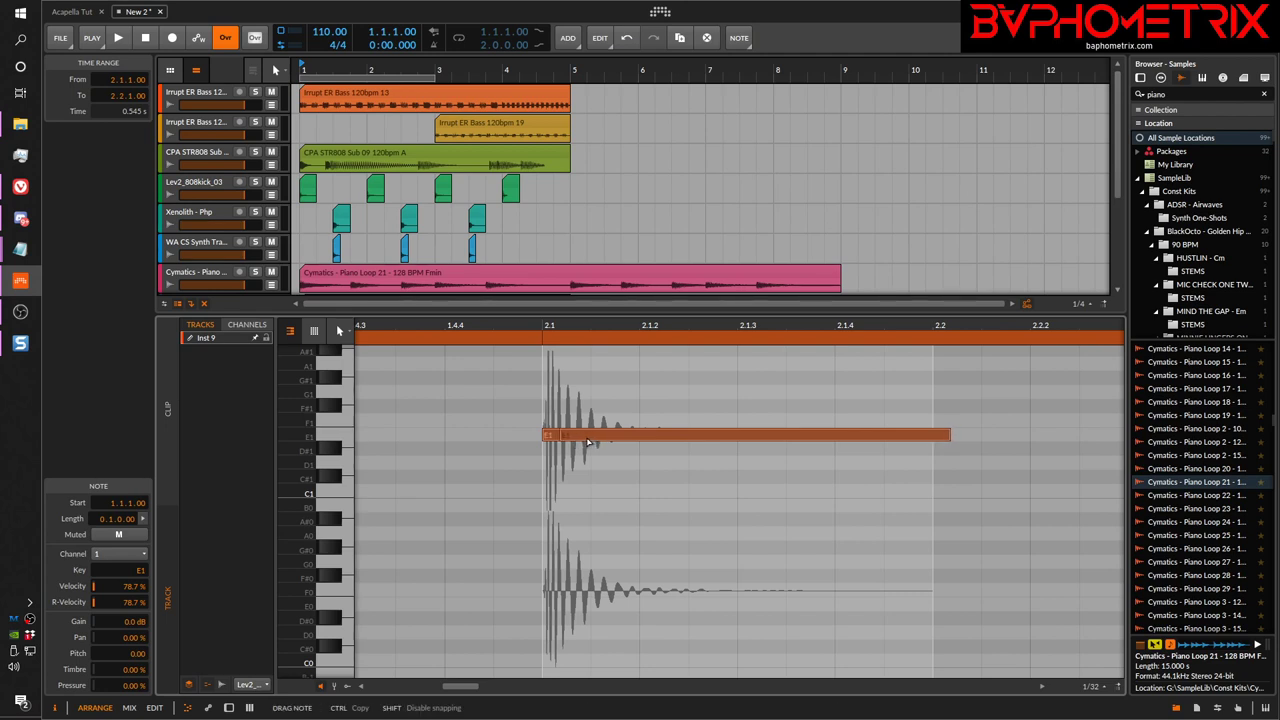
drag(587, 443, 589, 443)
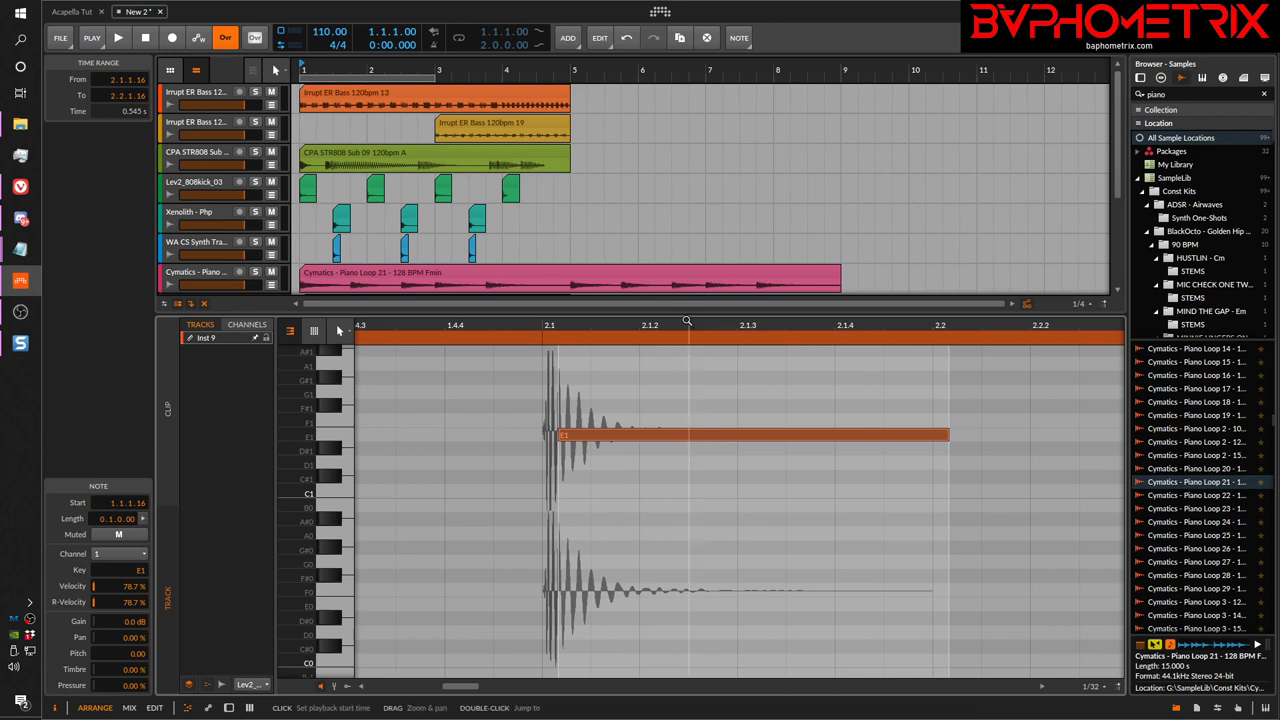
Lower the G#0 note to G0 and shift its start behind the first kick's onset to 1.1.1.42
drag(685, 325, 900, 335)
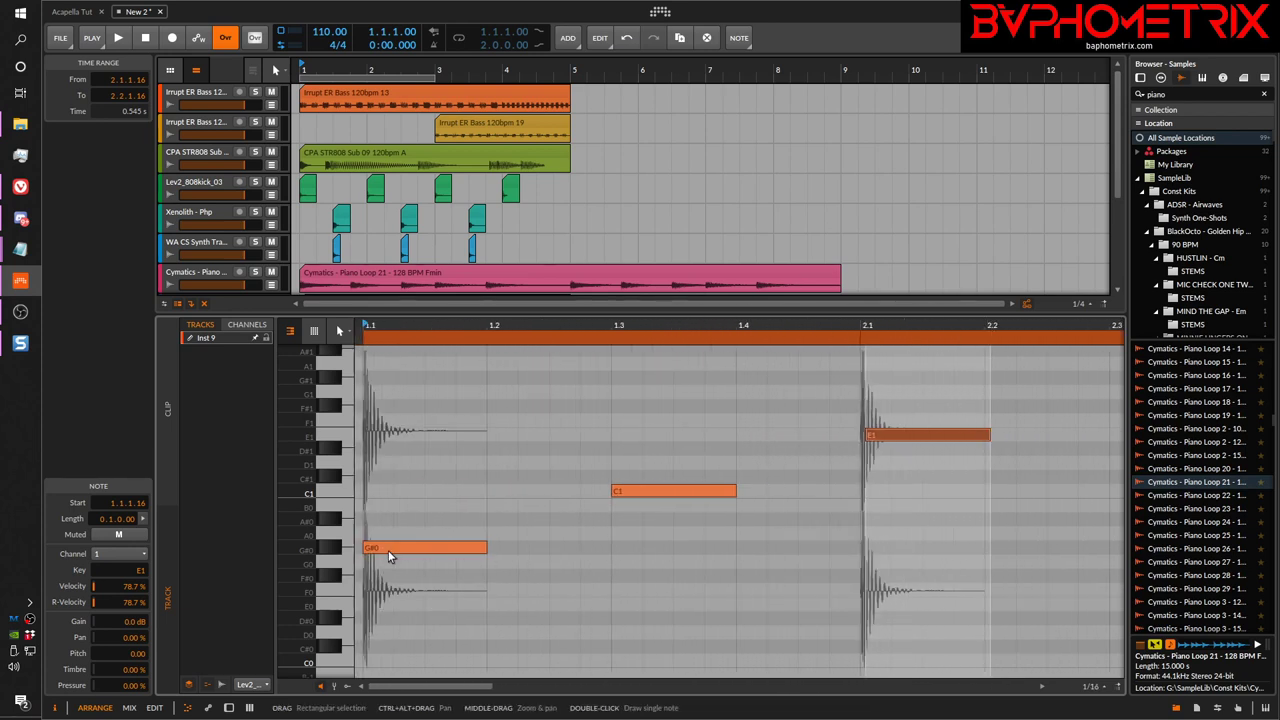
drag(386, 548, 400, 560)
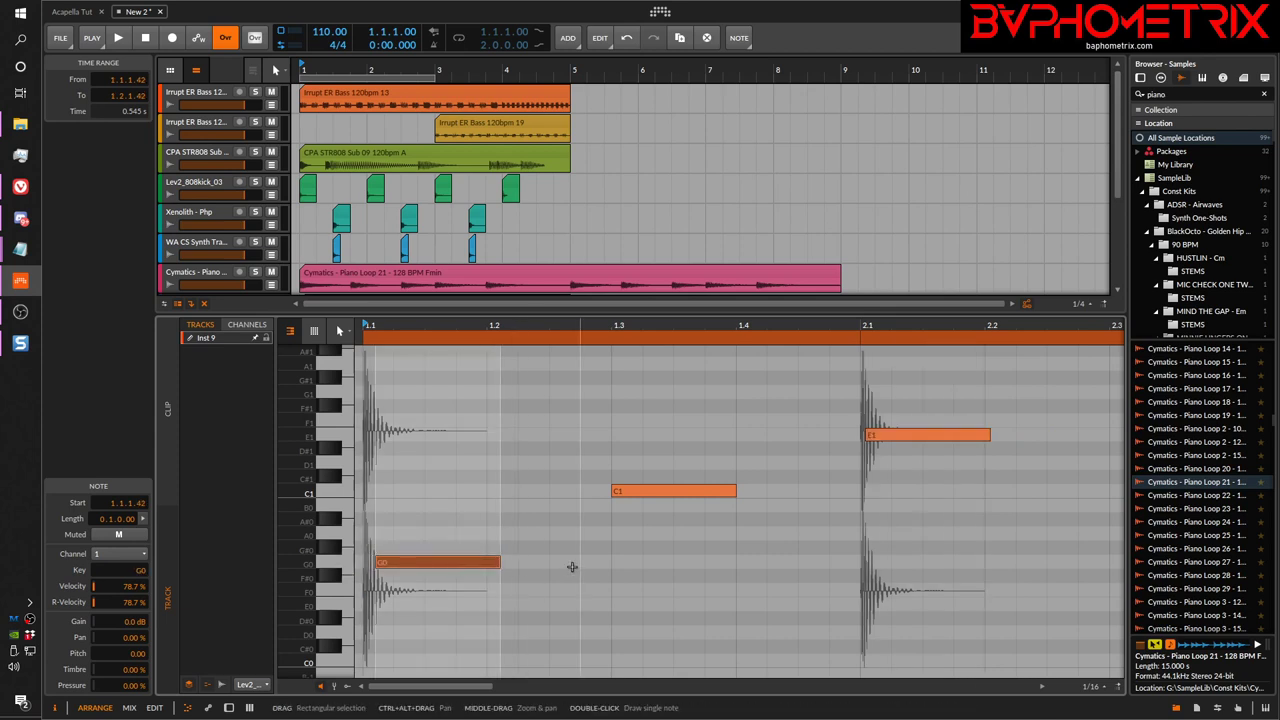
drag(613, 325, 597, 363)
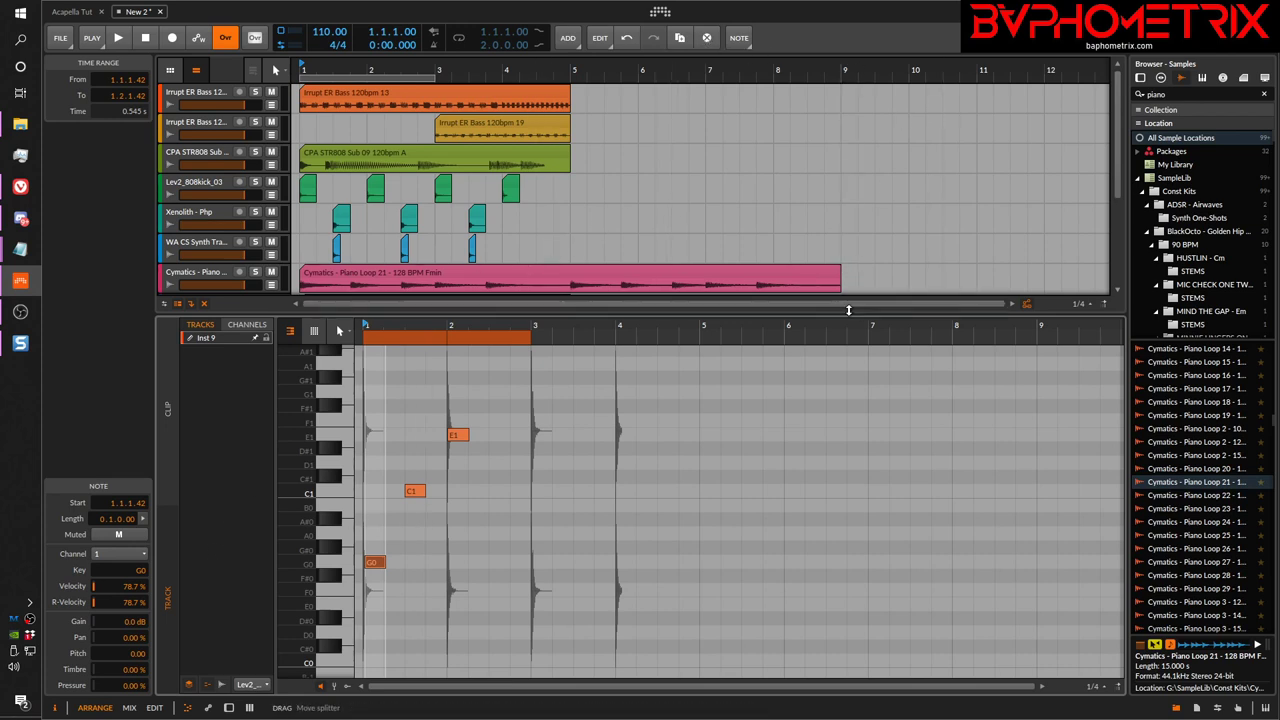
Give the arranger more height and duplicate the Inst 9 track twice
drag(848, 310, 848, 520)
click(207, 340)
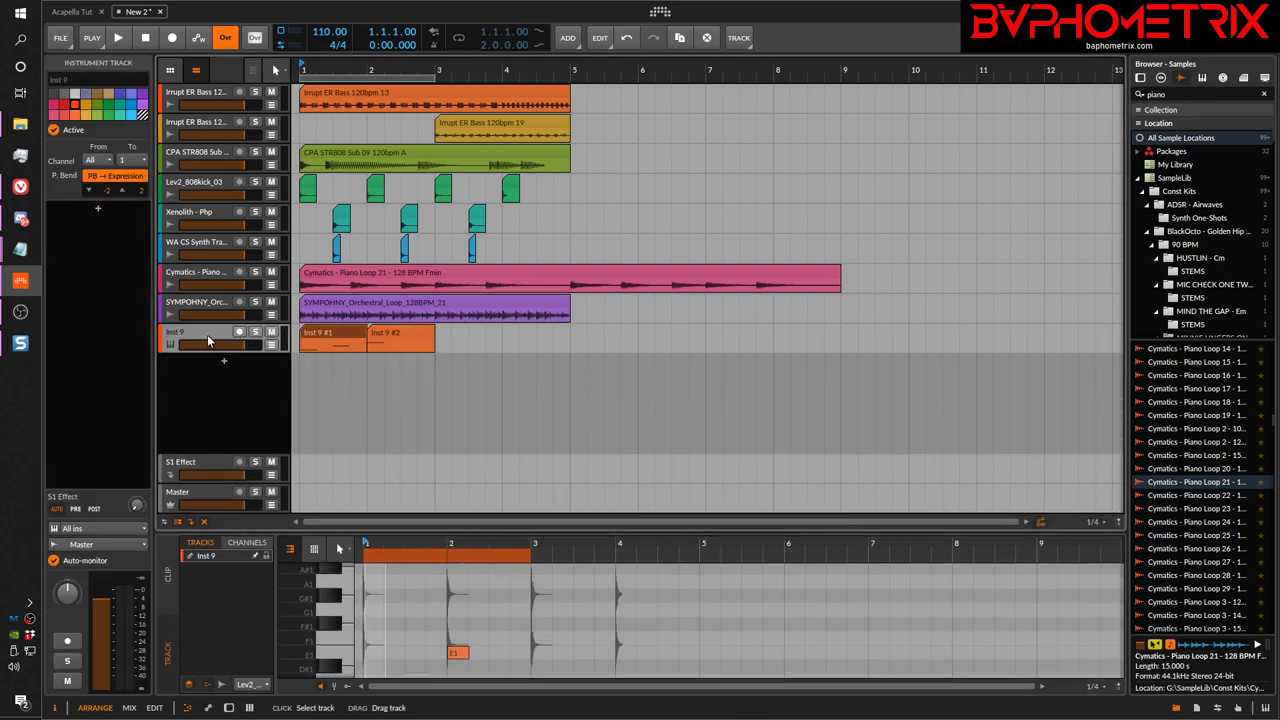
key(ctrl+d)
key(ctrl+d)
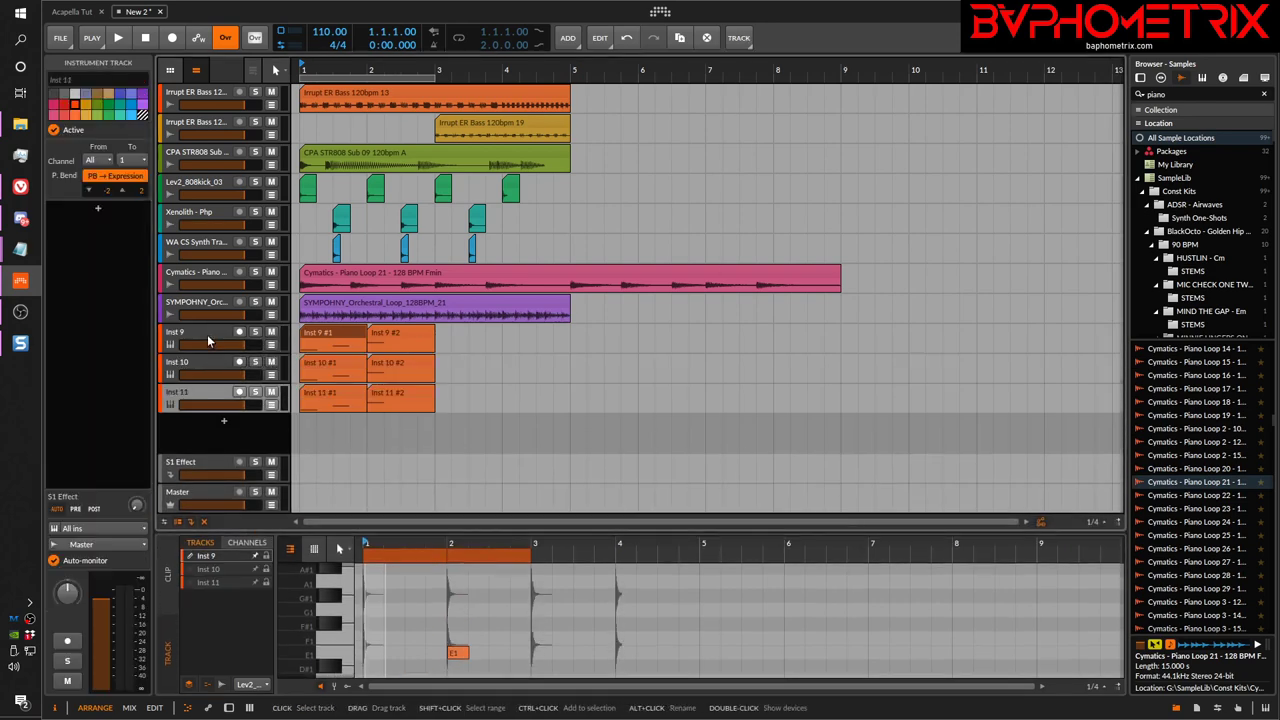
Color the Inst 10 track purple and the Inst 11 track green
click(212, 366)
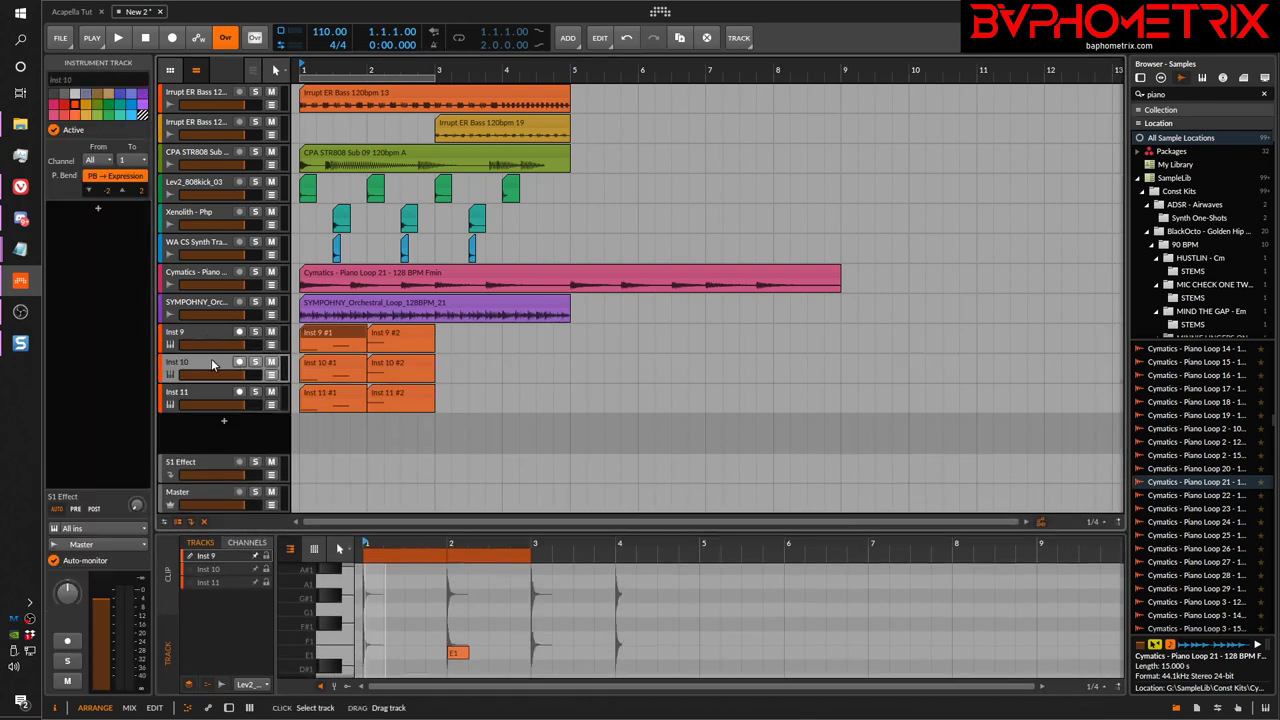
click(141, 105)
key(Down)
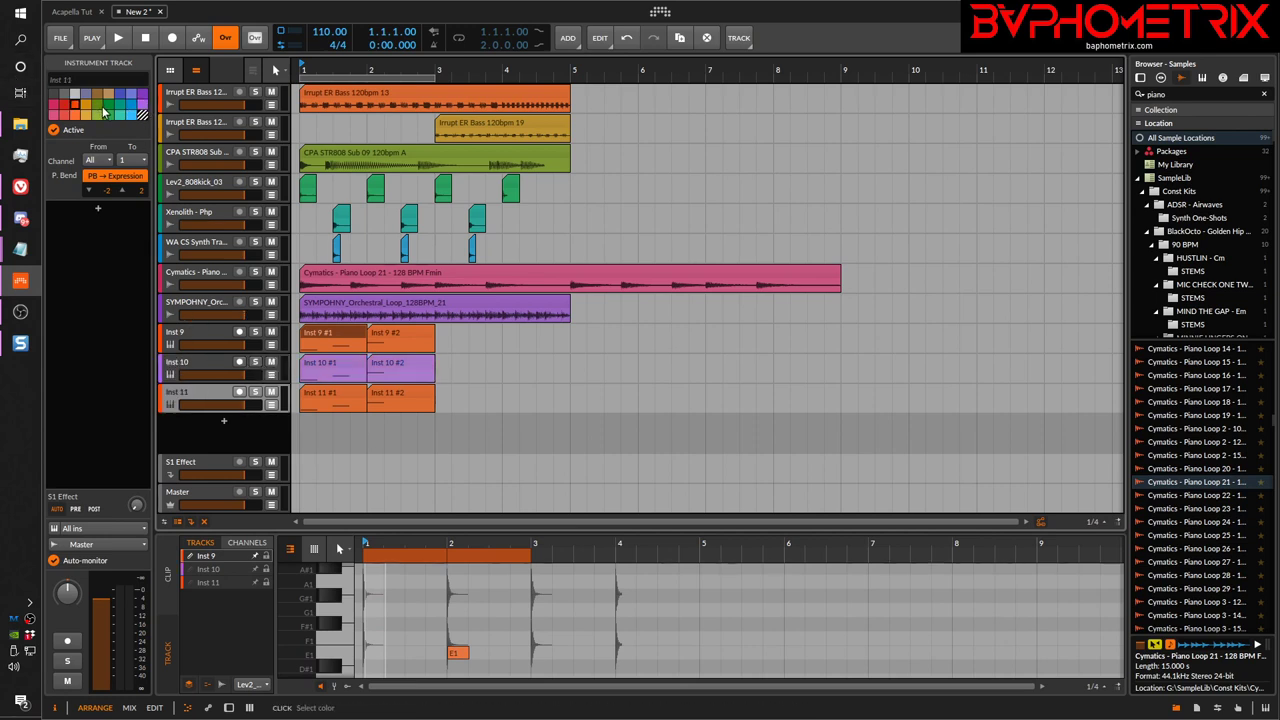
click(110, 112)
Enlarge the detail editor, show Irrupt ER Bass 120bpm 19 as its background, and keep the Inst 10 and Inst 11 layers visible
drag(597, 533, 652, 258)
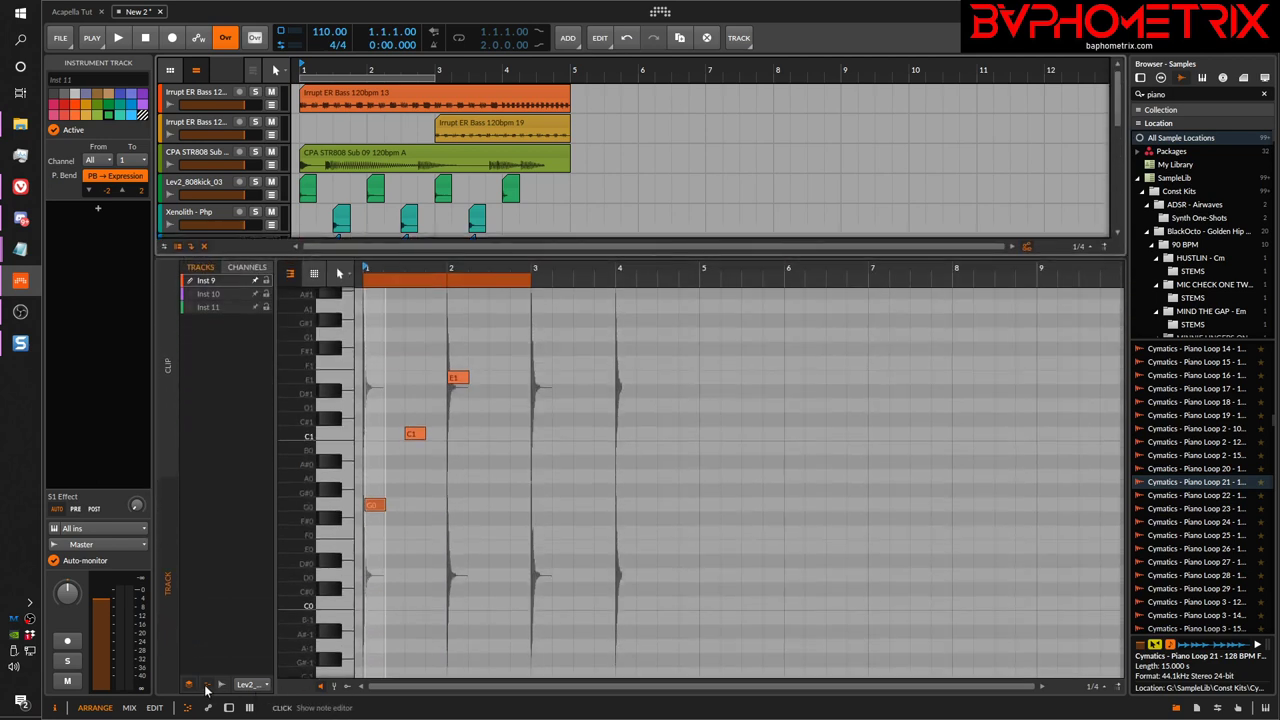
click(266, 684)
click(268, 556)
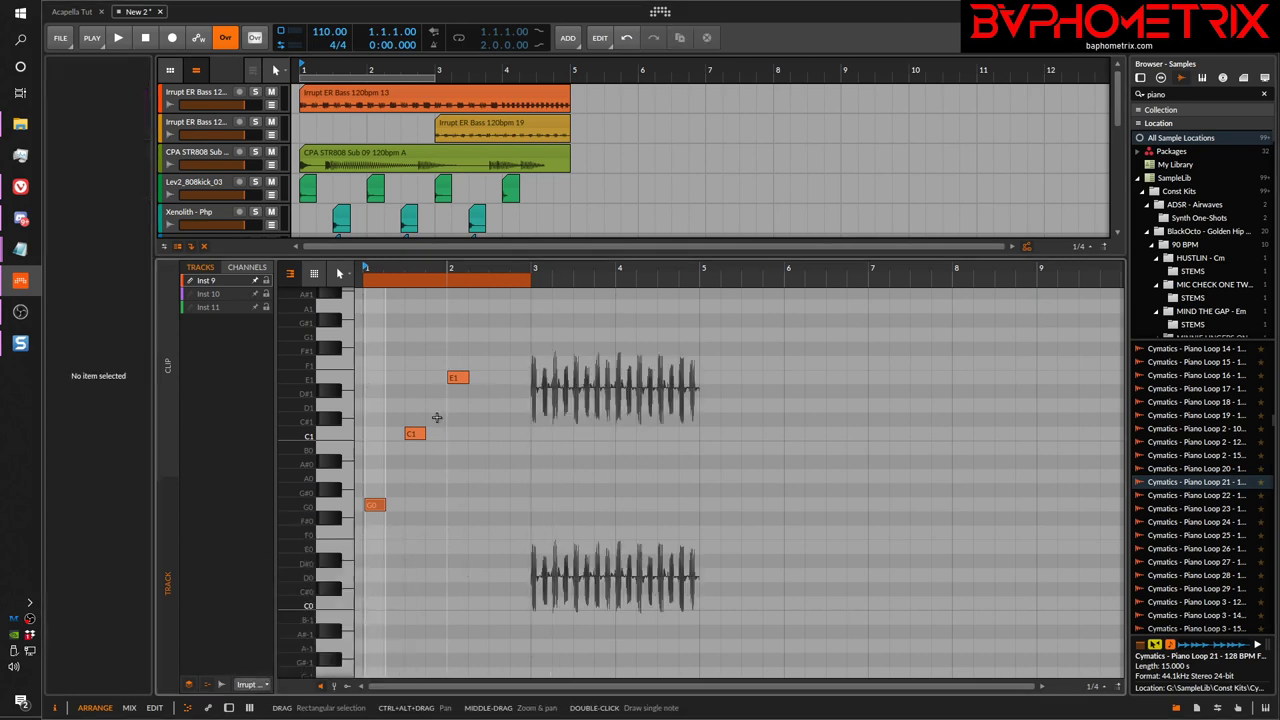
click(255, 294)
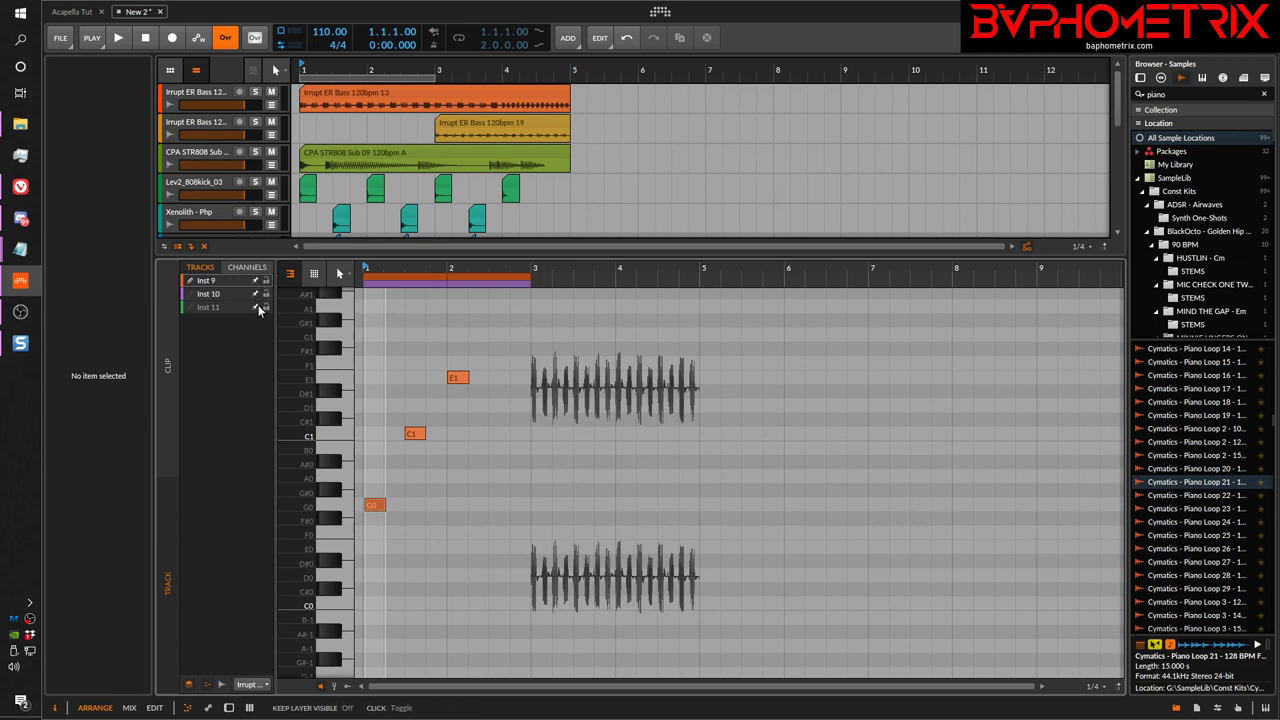
click(257, 308)
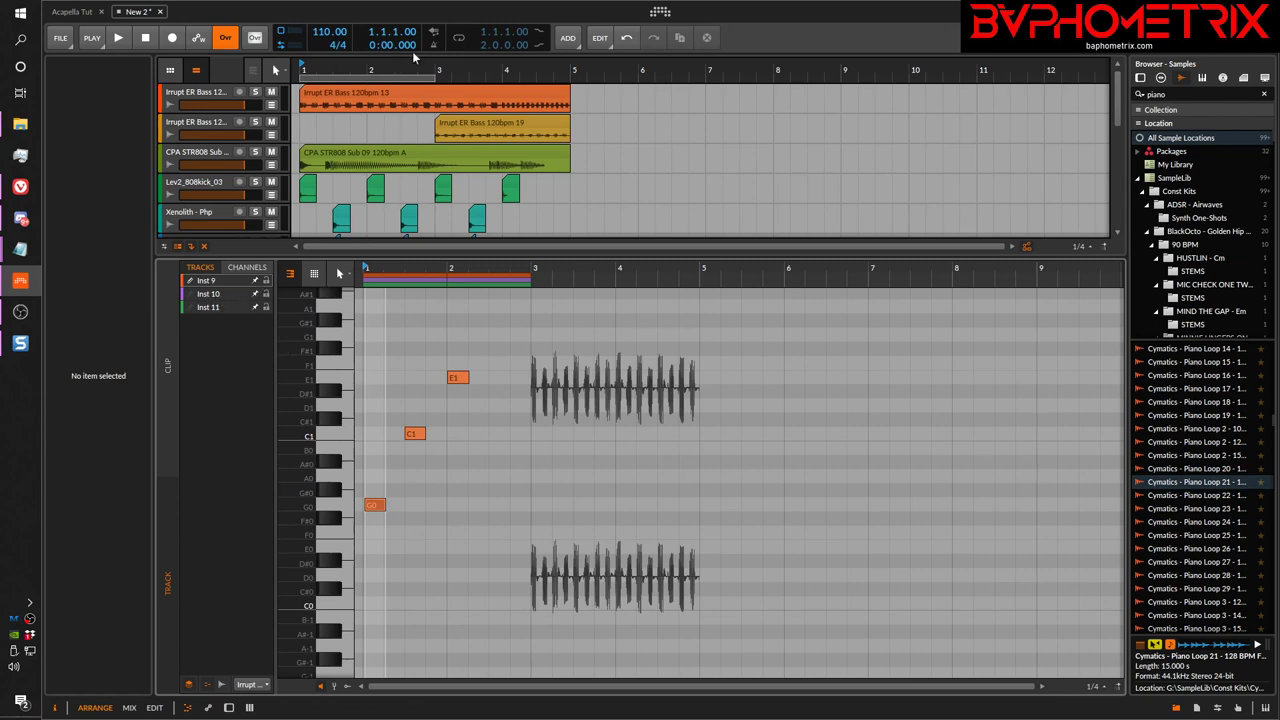
Open the first Inst 10 clip for editing and move its G0 note to E0 at 1.2.1.42 and its C1 note to D#1 at 1.4.1.23
drag(507, 257, 507, 557)
click(333, 368)
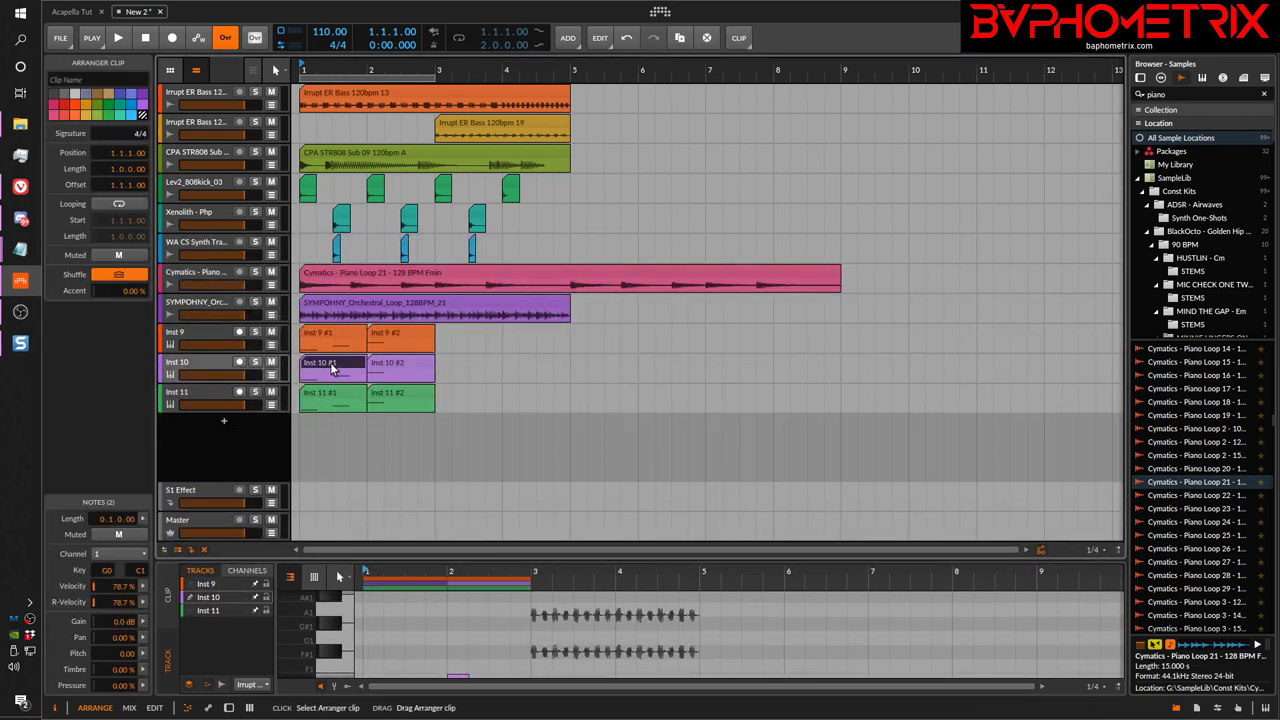
click(318, 375)
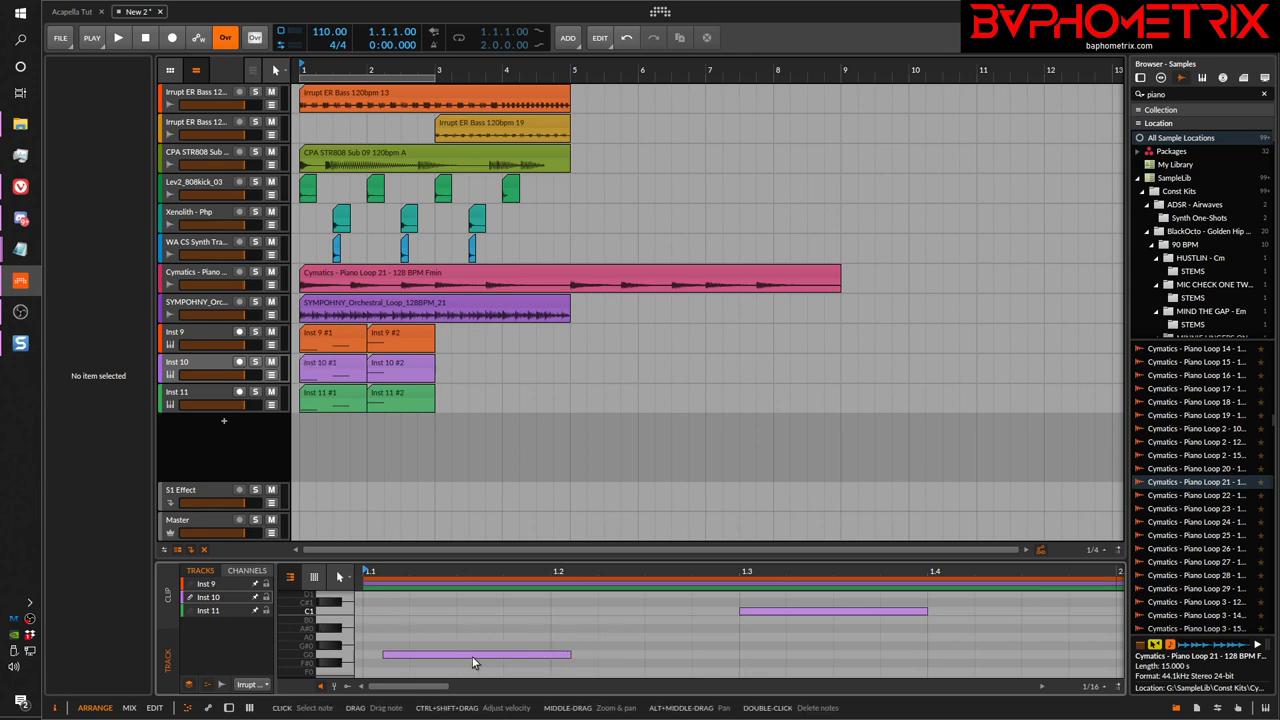
drag(472, 656, 661, 672)
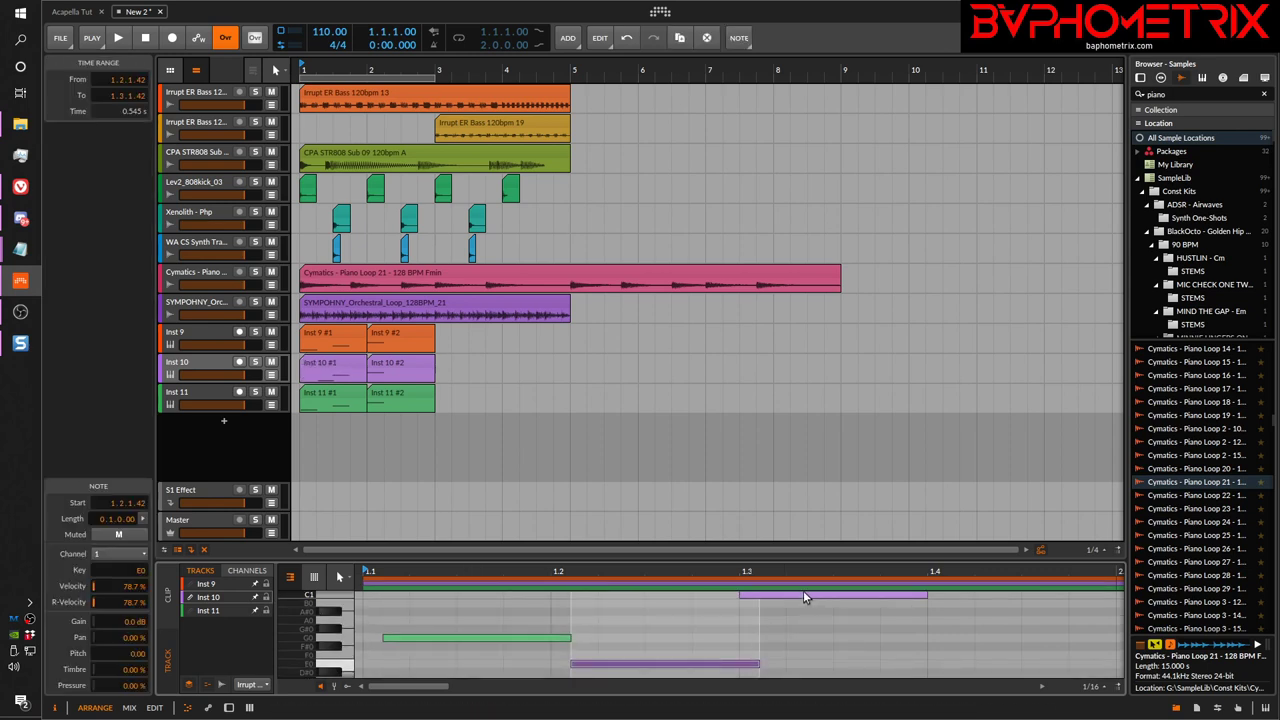
drag(801, 594, 1000, 612)
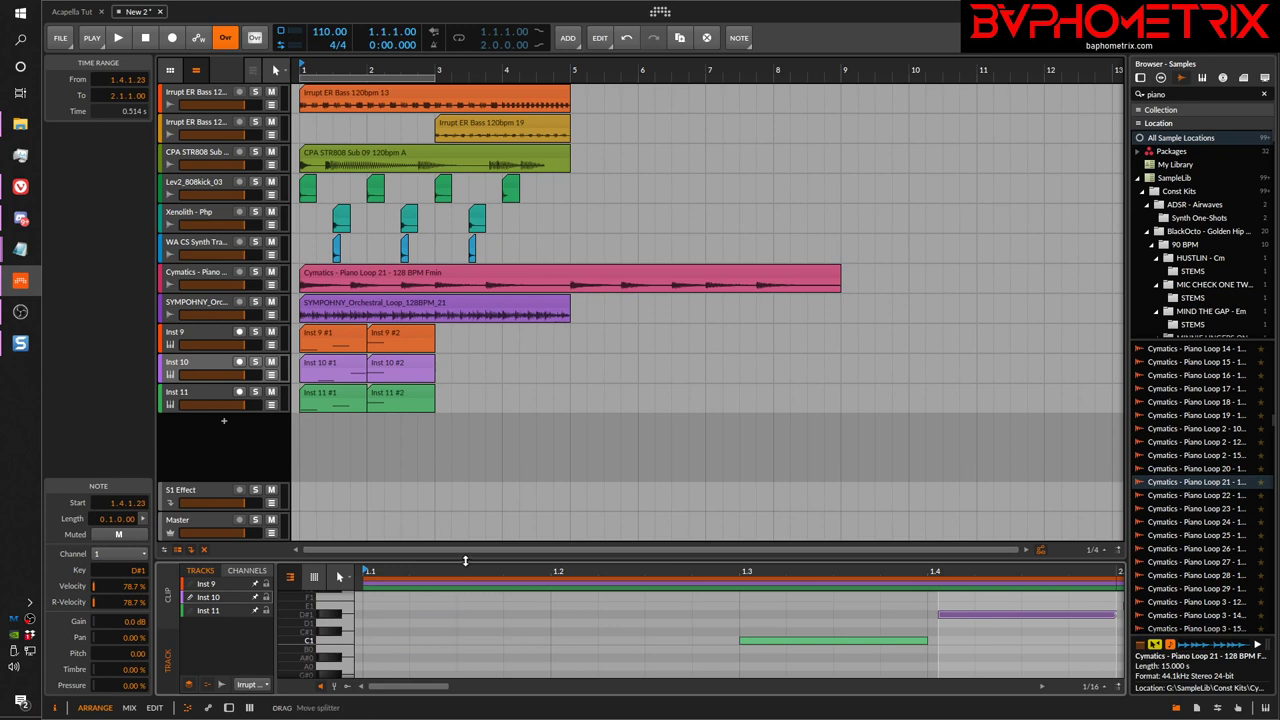
Make Inst 11 the active layer and move its G0 note to A0 at 1.2.1.00 and its C1 note to G#0 at 1.4.1.00
drag(484, 519, 484, 155)
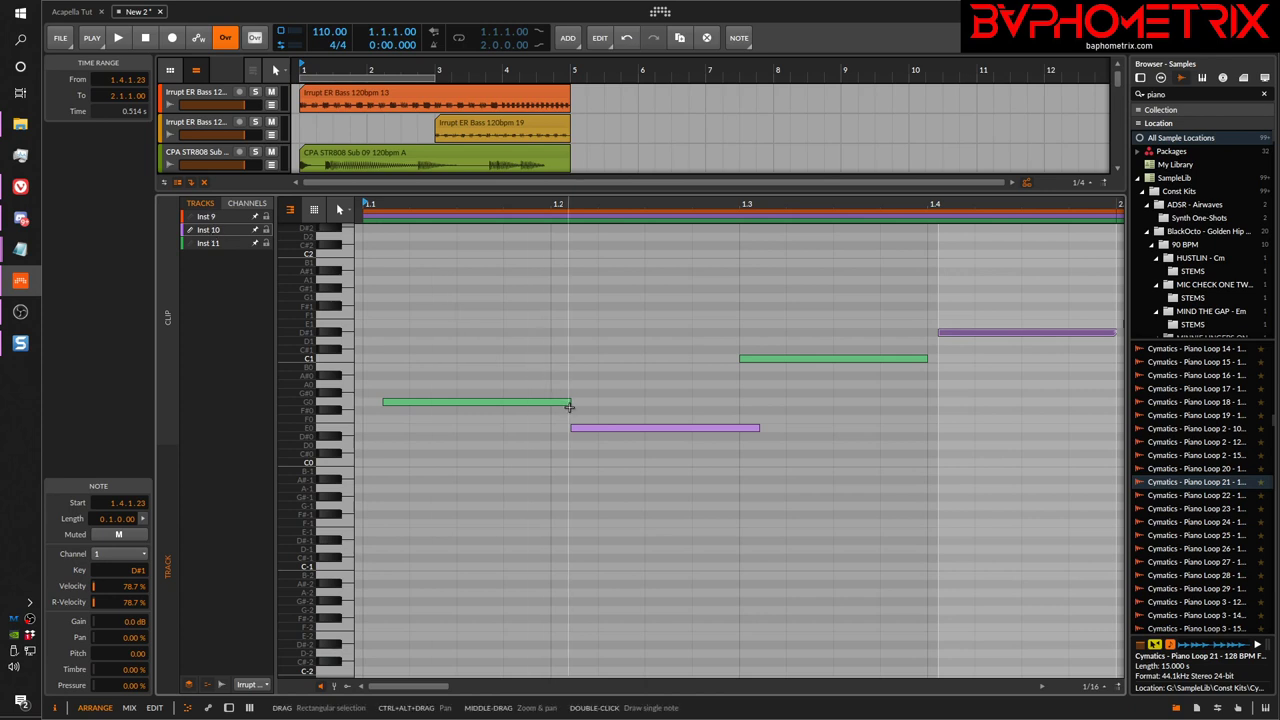
click(203, 230)
click(206, 247)
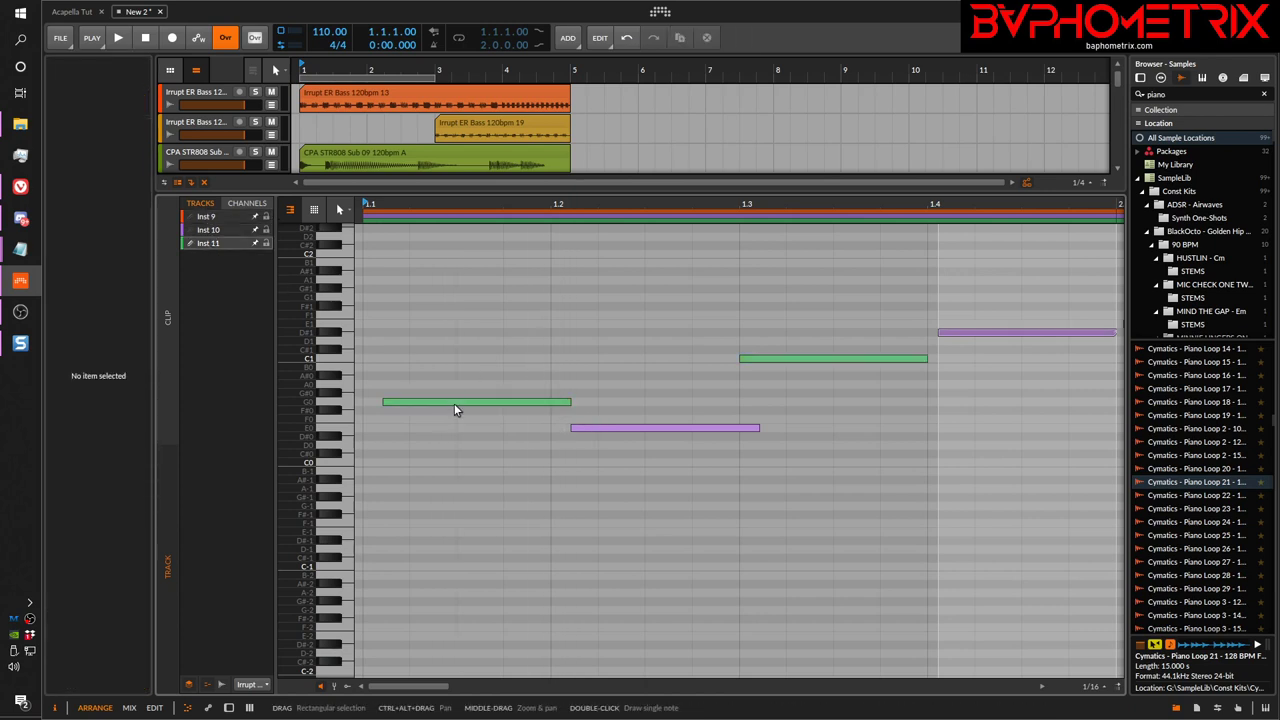
scroll(467, 503, up, 5)
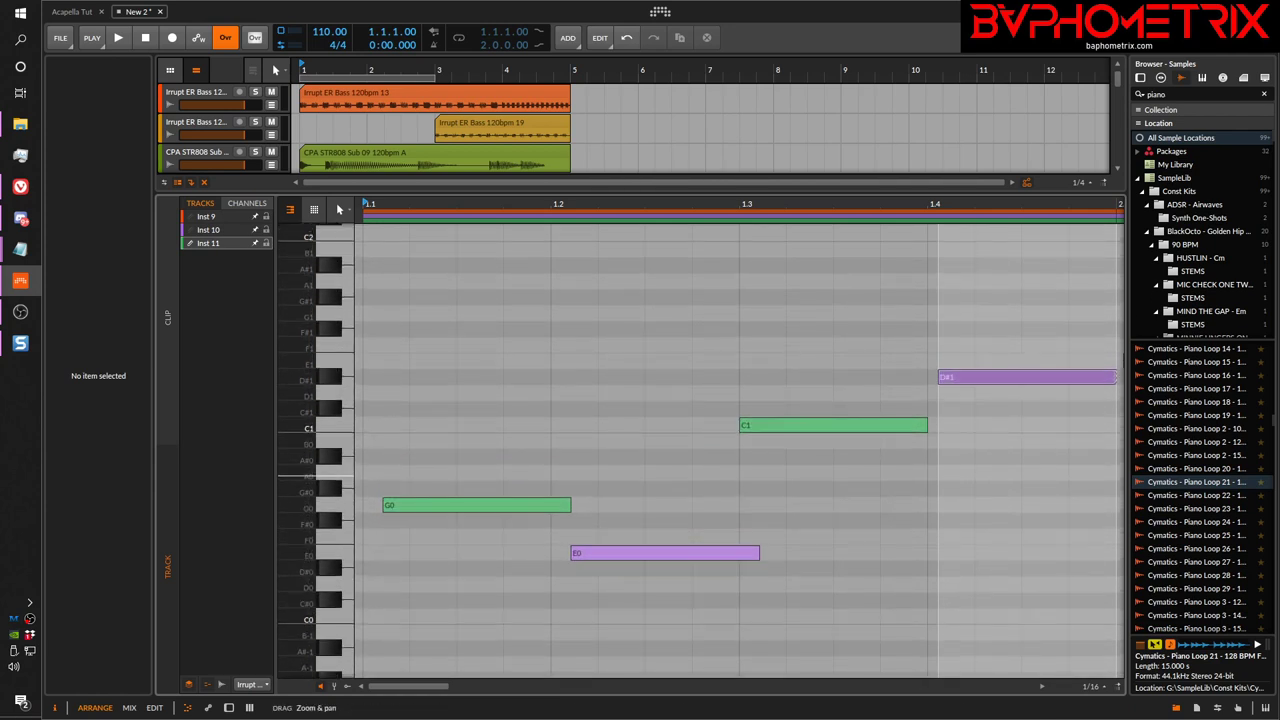
drag(460, 505, 628, 475)
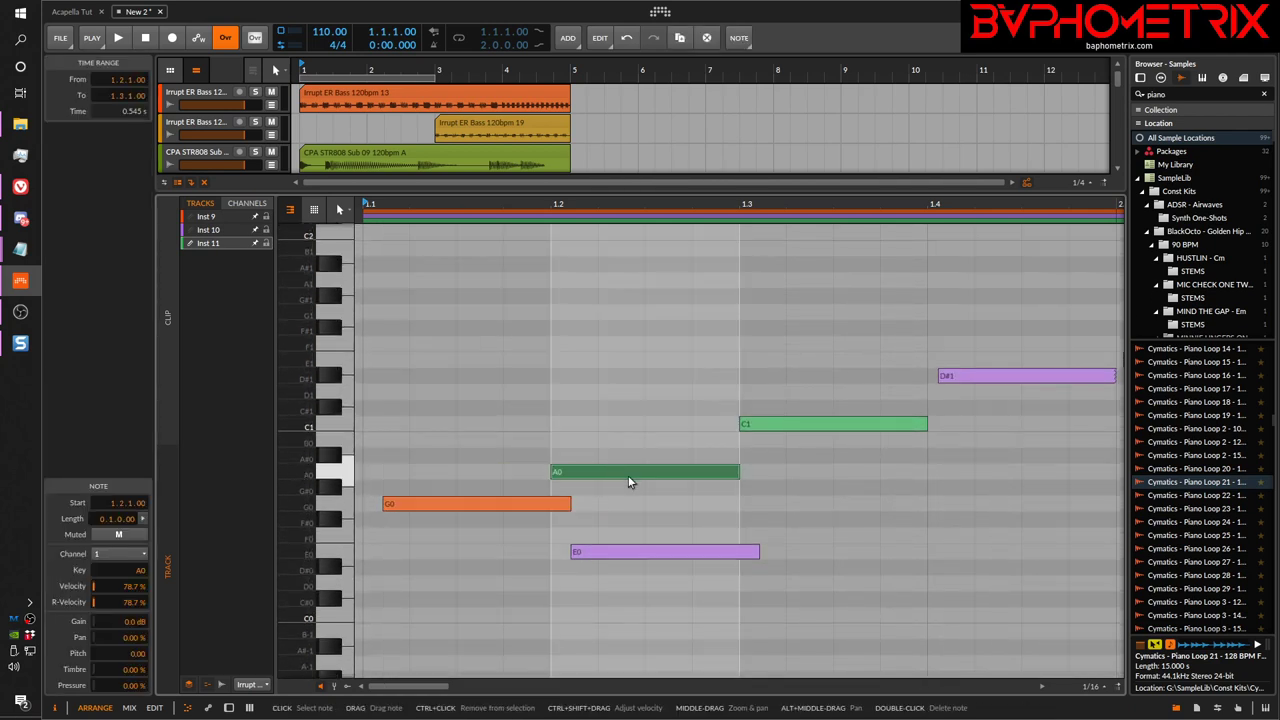
drag(792, 425, 976, 490)
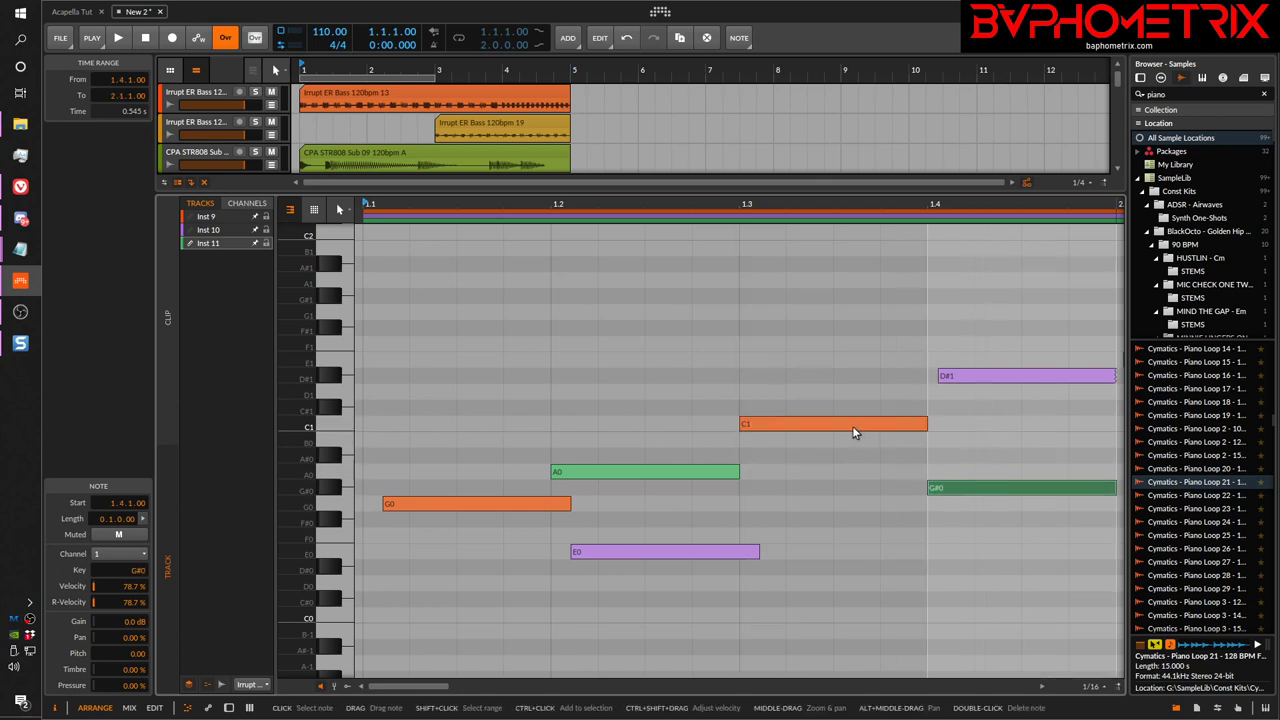
Raise the orange C1 note to E1 and the green A0 to C1, and move the purple notes to C0 at 1.1.3.42 and C1 at 1.3.4.00
drag(856, 426, 832, 378)
drag(666, 474, 666, 426)
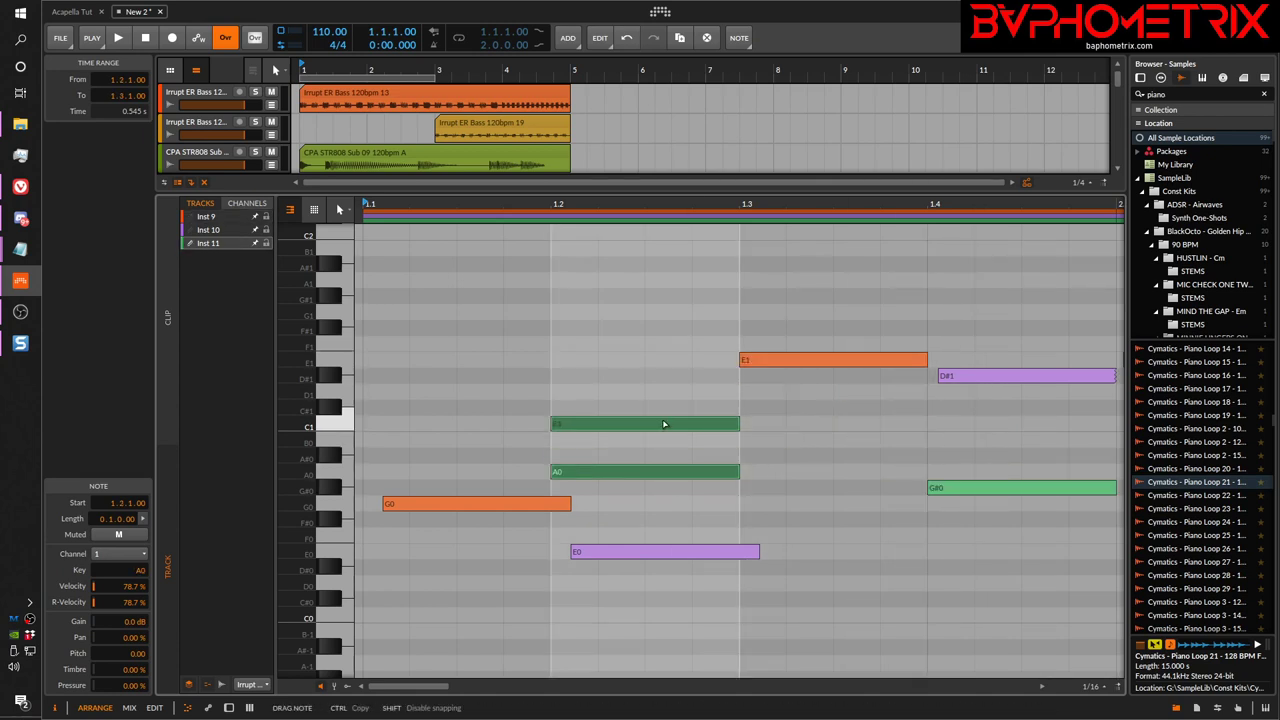
drag(660, 552, 568, 621)
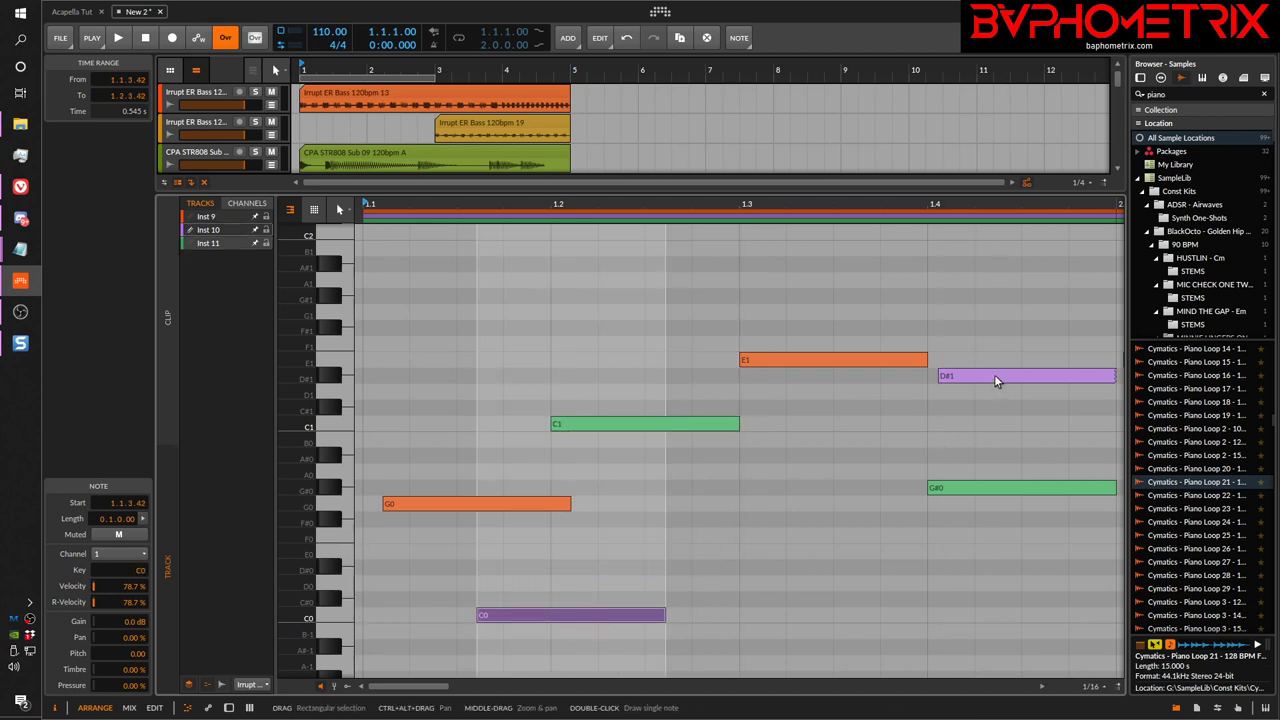
drag(994, 374, 934, 428)
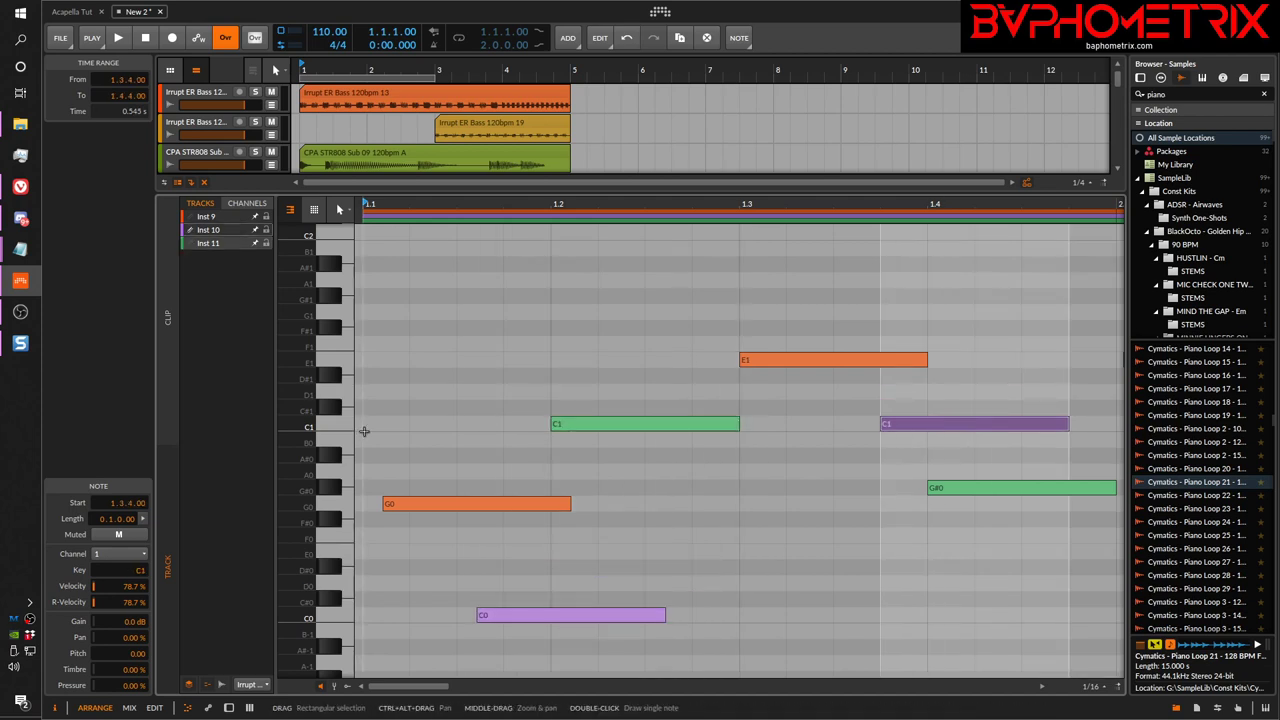
Lock the Inst 9 layer against editing
click(266, 217)
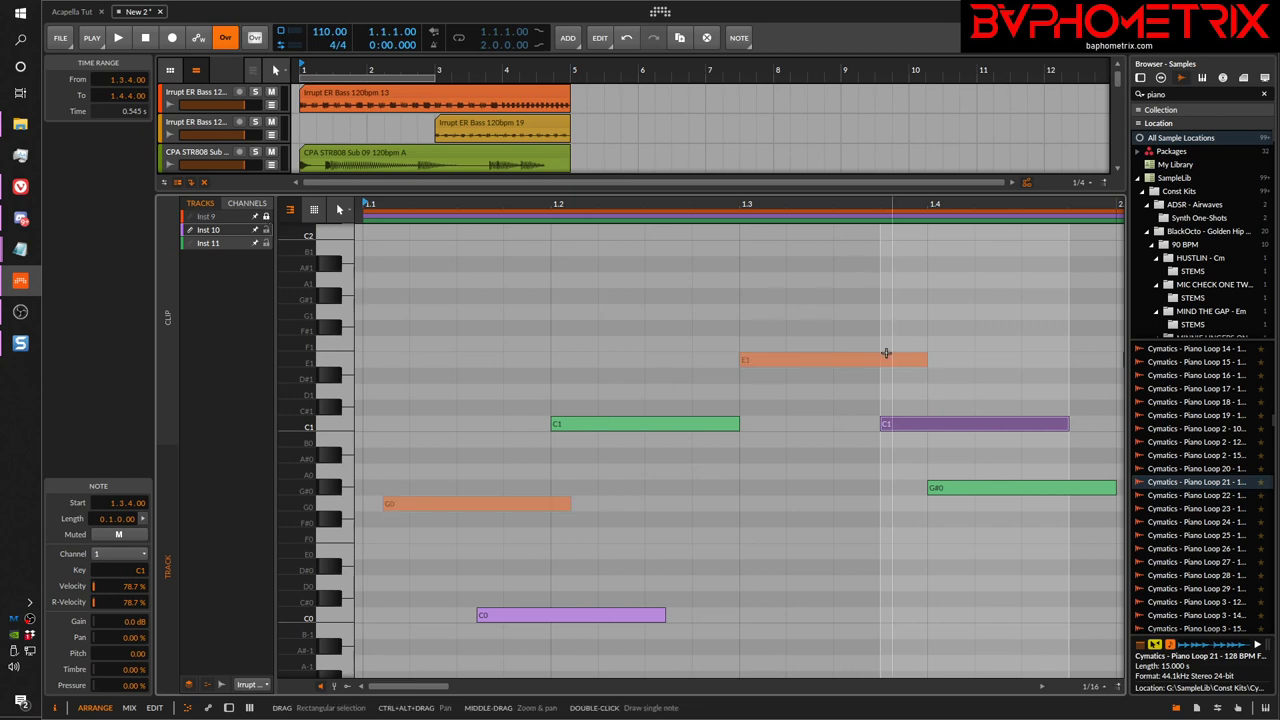
Move the purple C0 note to D#0 at 1.1.3.00, and make Inst 10 the active layer with the Inst 11 notes hidden
click(511, 506)
drag(529, 615, 516, 576)
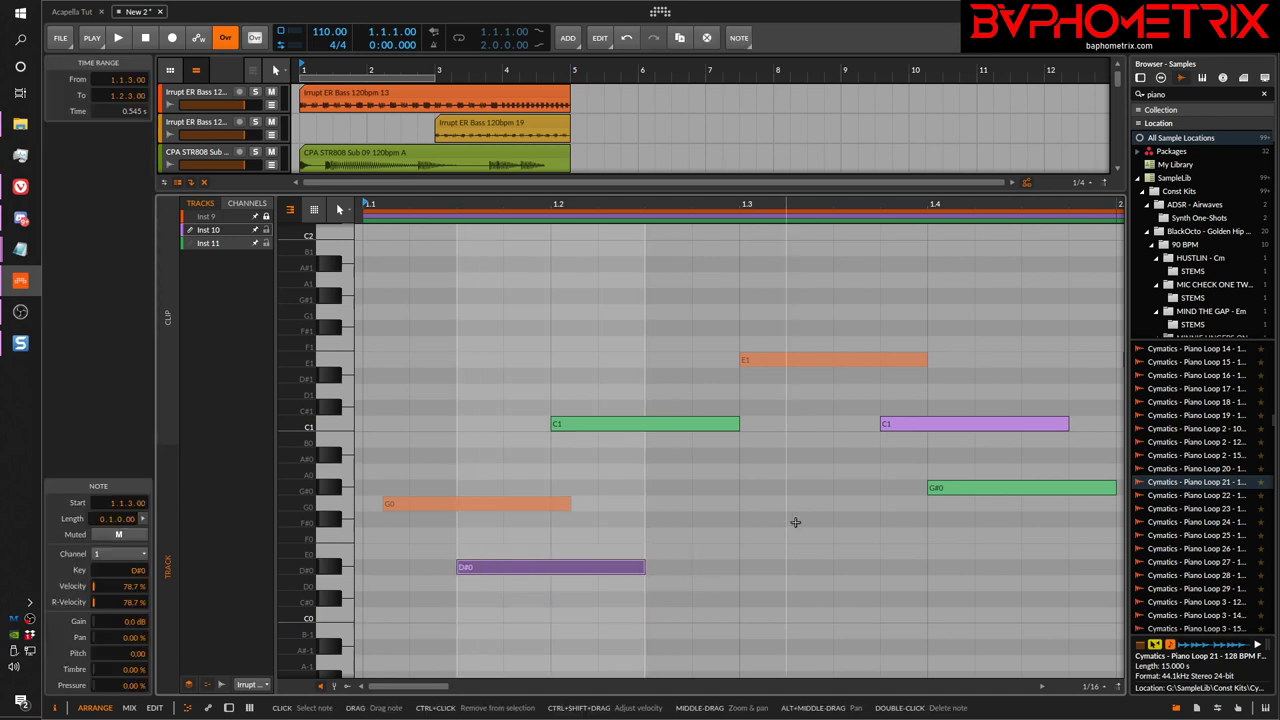
click(235, 230)
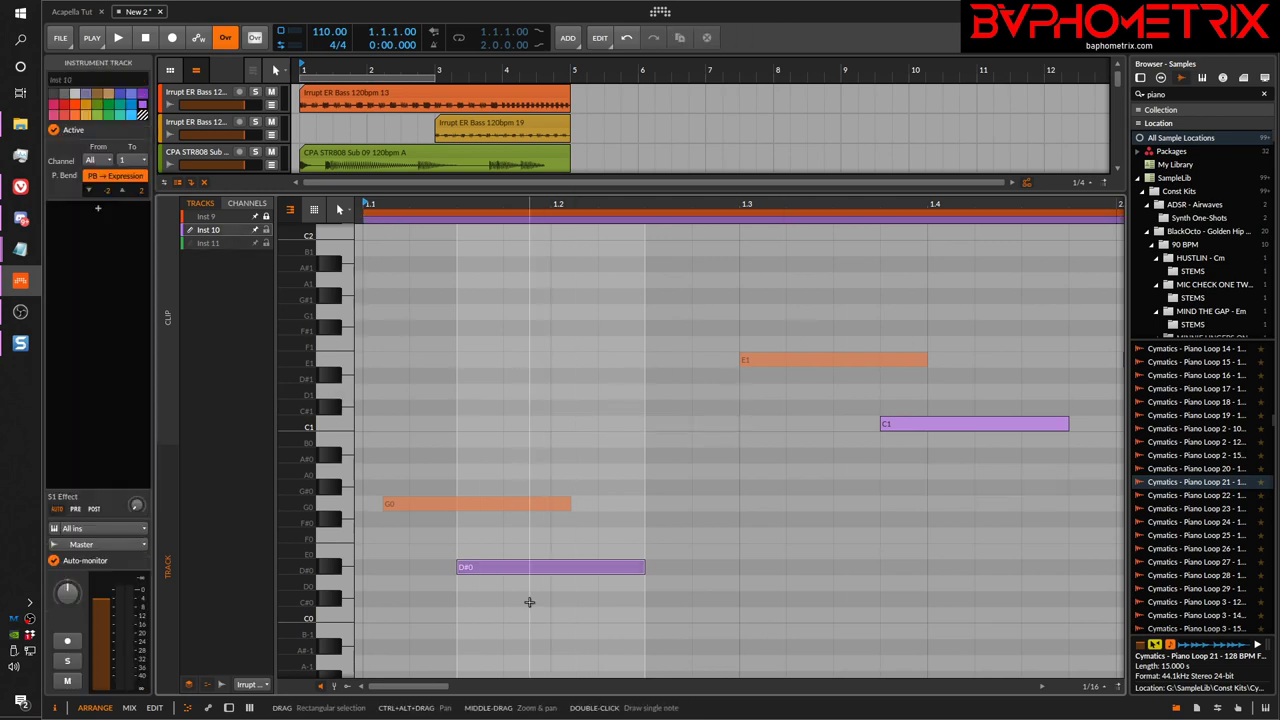
Unlock the Inst 9 layer and move its G0 note to start at 1.1.3.00
click(266, 217)
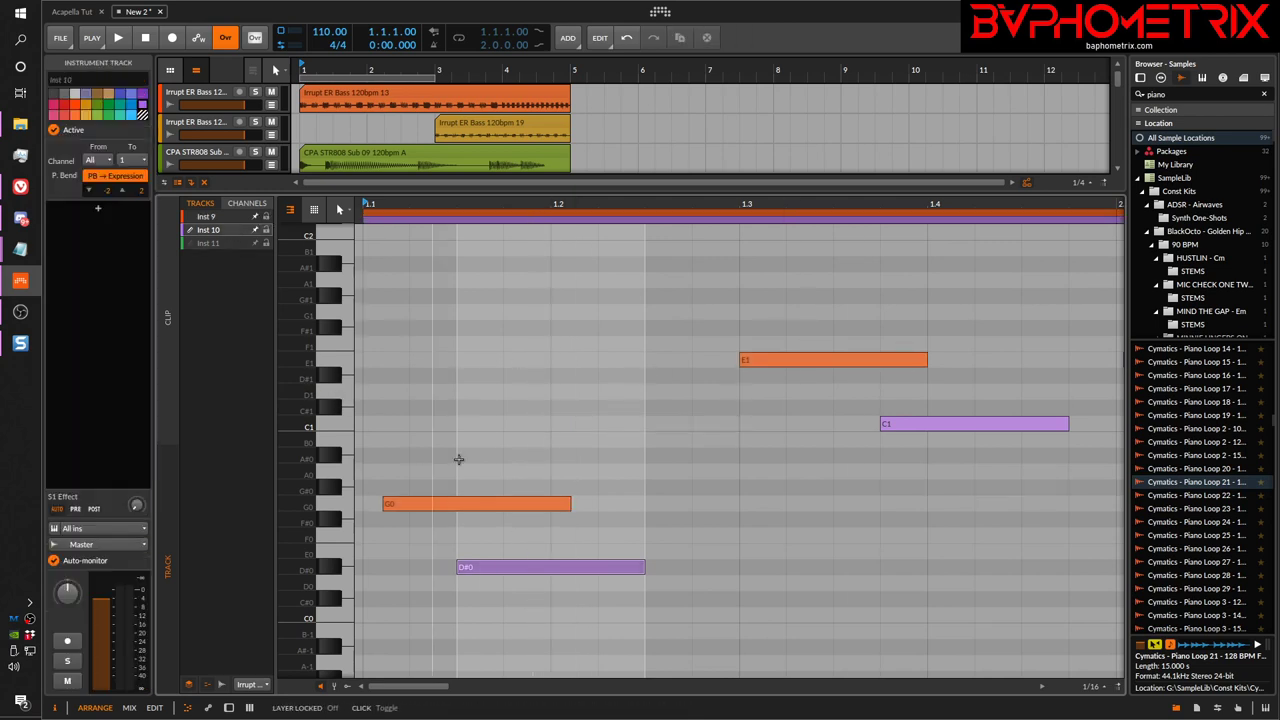
drag(487, 503, 565, 508)
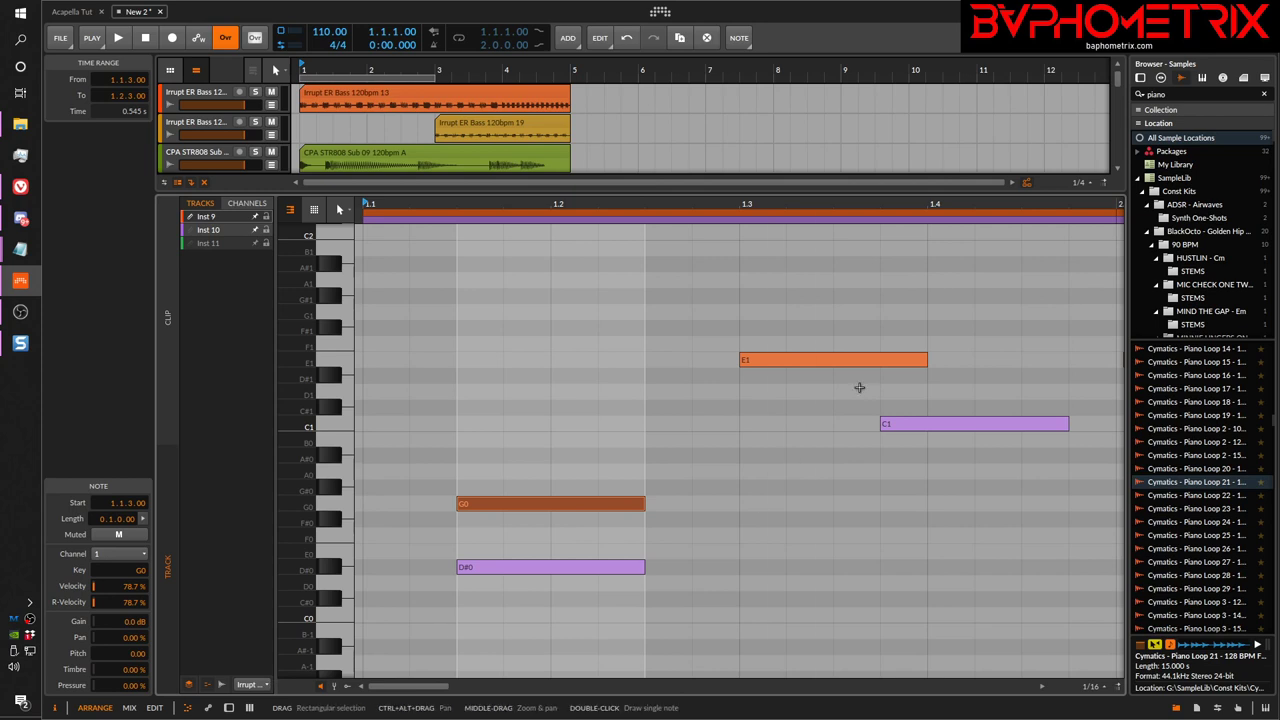
Set the editor's background waveform to Lev2_808kick_03 and switch it to Irrupt ER Bass 120bpm 13
click(260, 686)
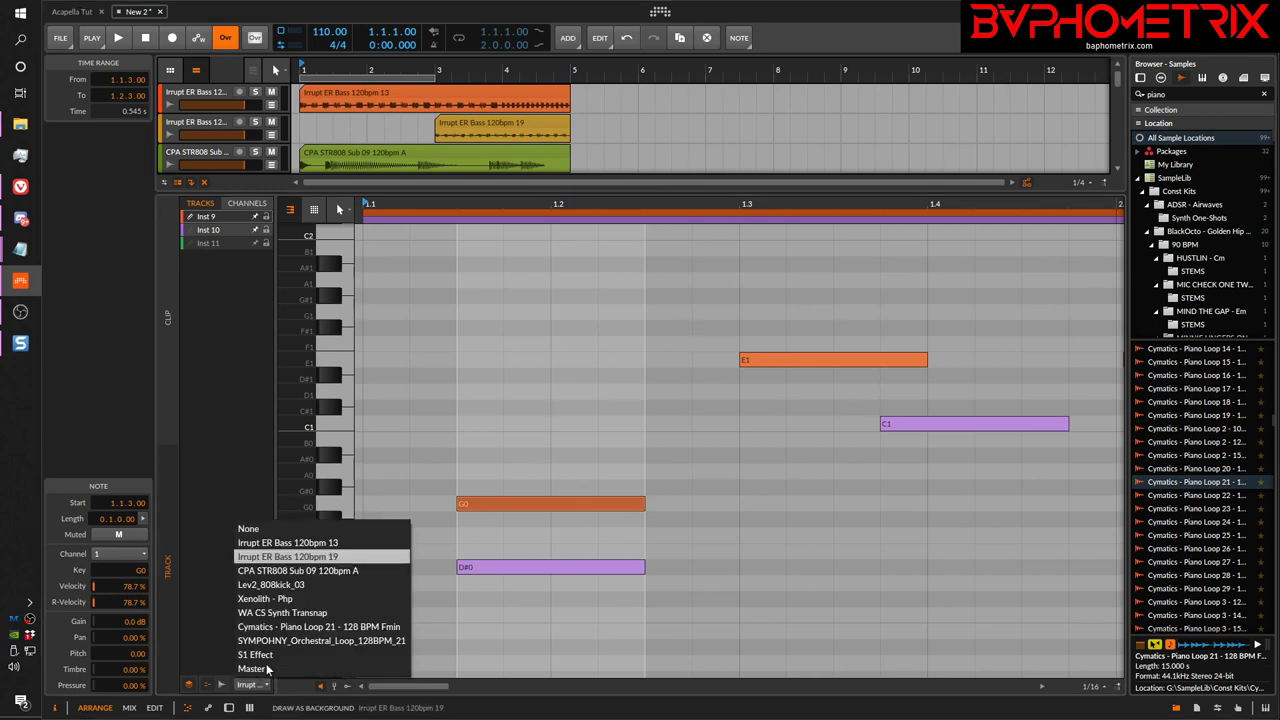
click(287, 590)
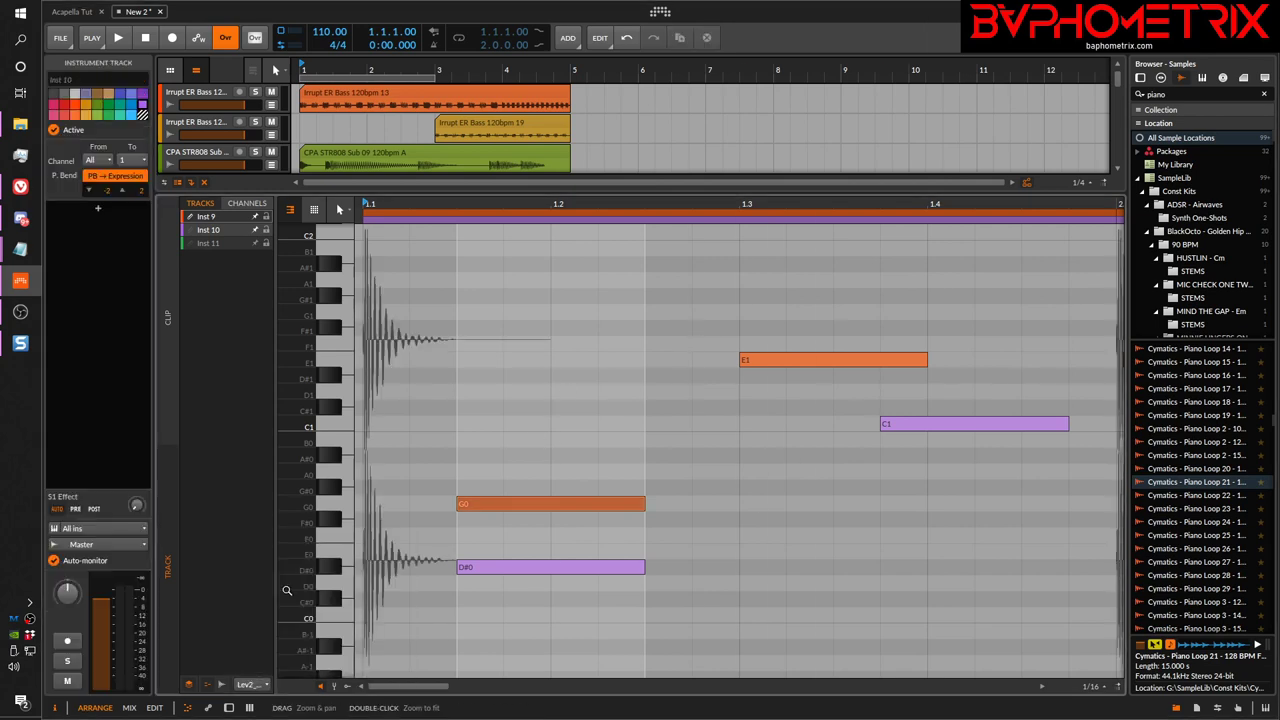
click(260, 686)
click(271, 538)
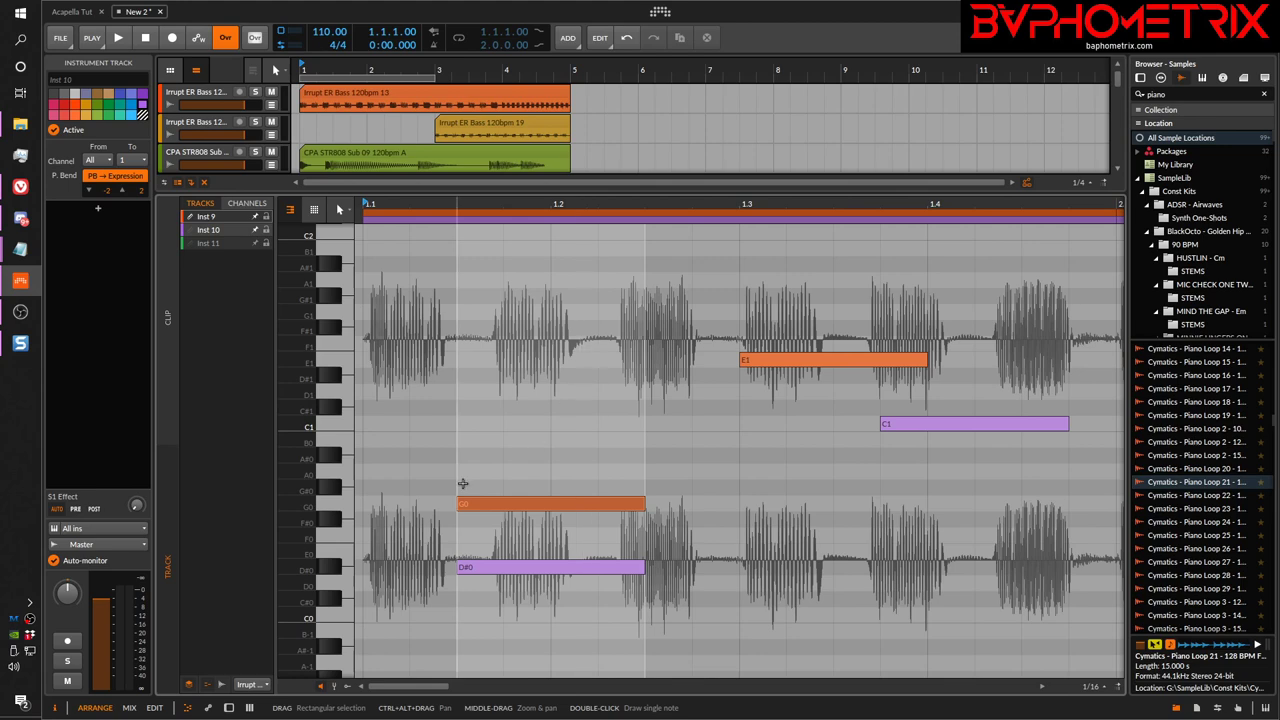
Turn off layered editing to show the Inst 9 track's notes alone
click(188, 684)
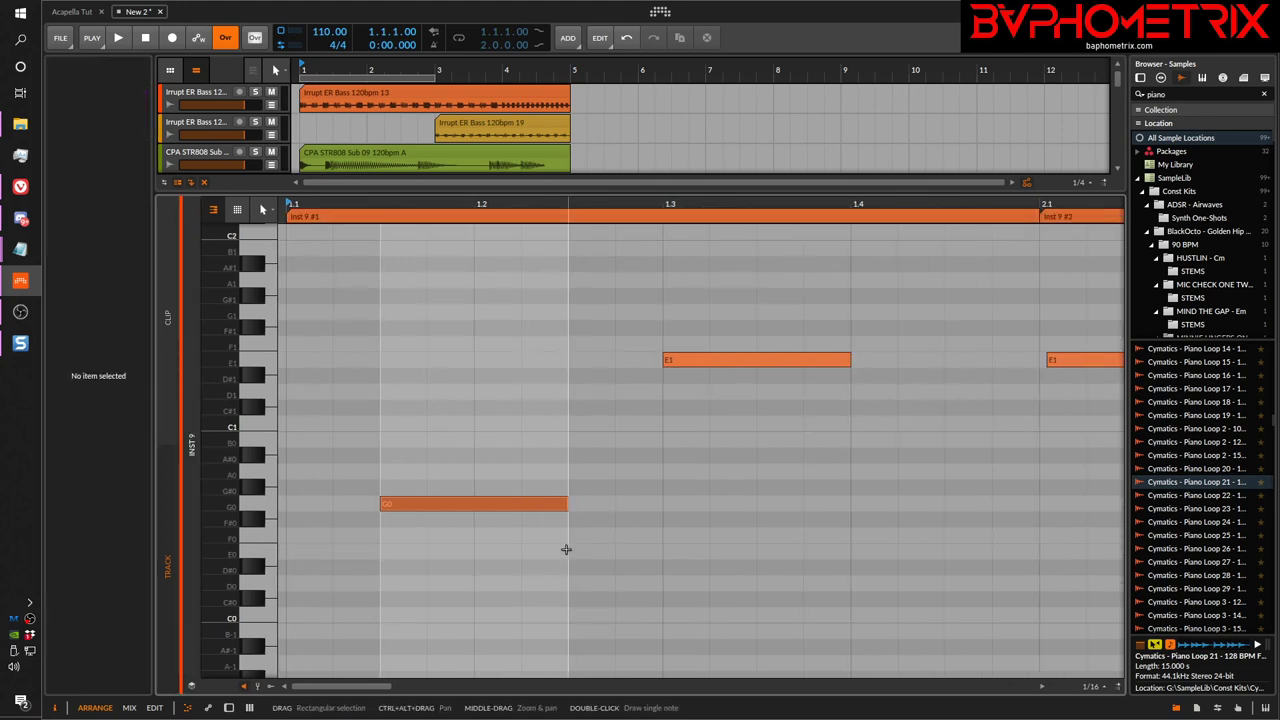